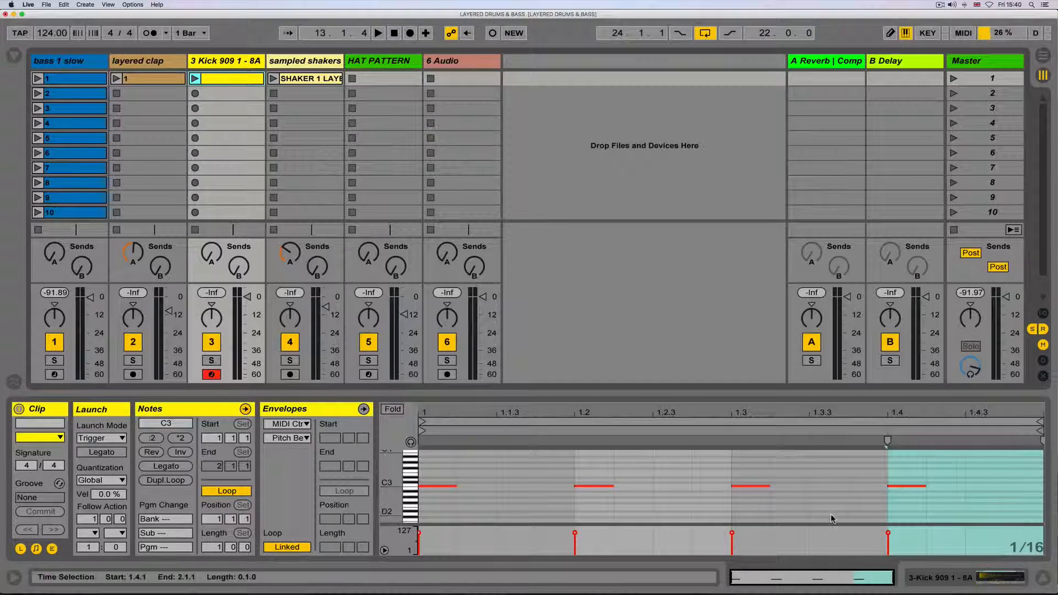
Switch the kick track's detail view between its Simpler device and clip notes, hiding and restoring the detail area.
left_click(816, 518)
left_click(971, 579)
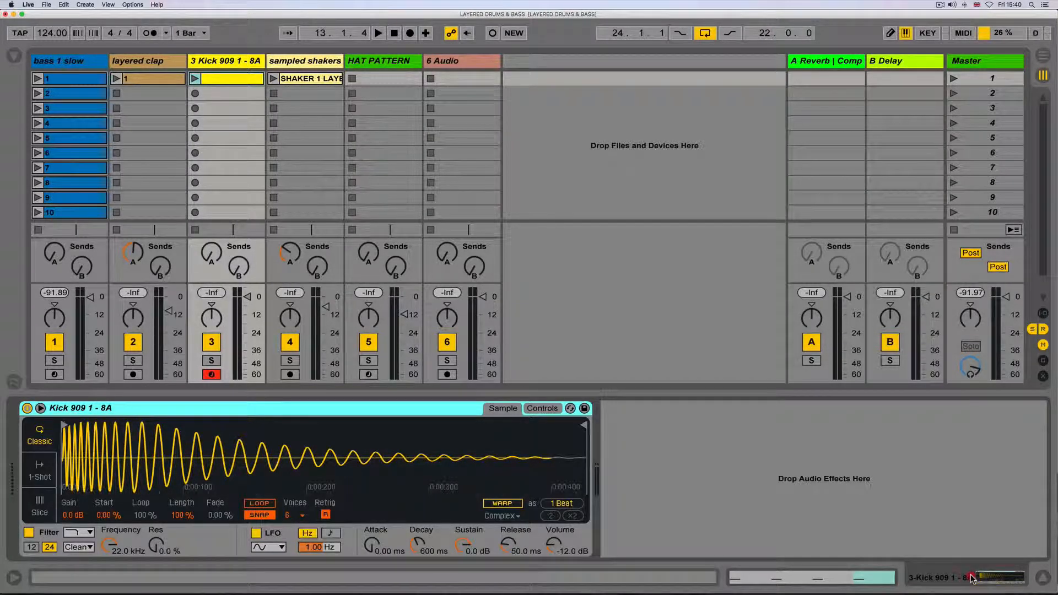
left_click(971, 579)
key("alt+super+l")
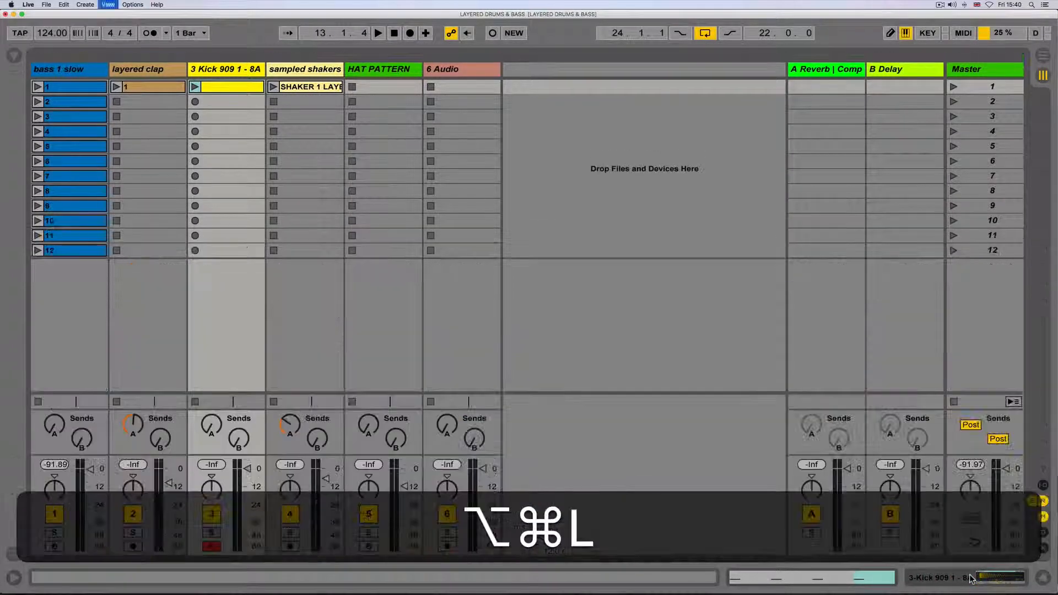
key("alt+super+l")
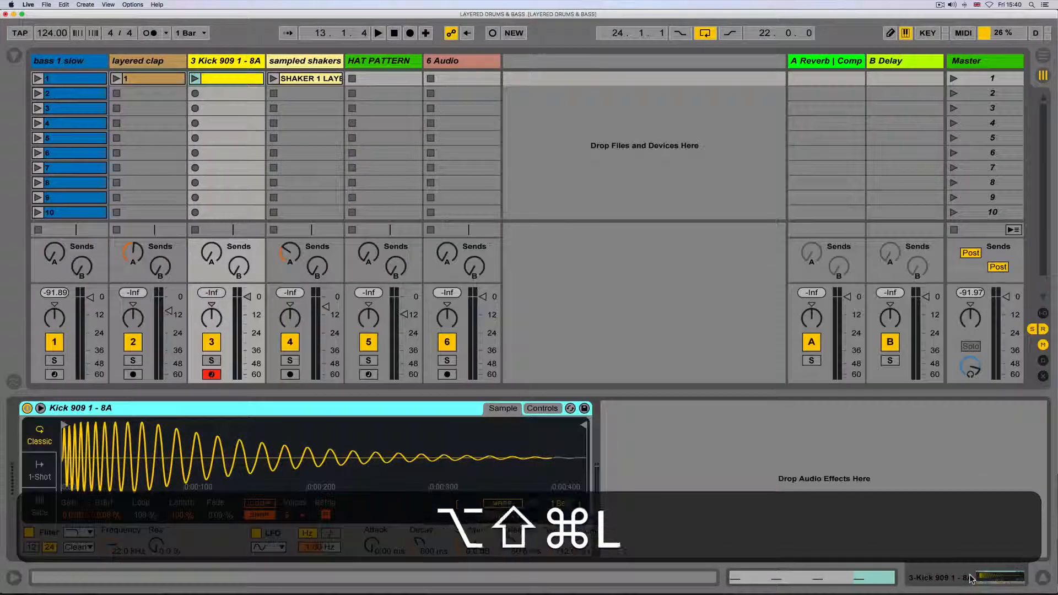
key("shift+Tab")
key("shift+Tab")
key("shift+Tab")
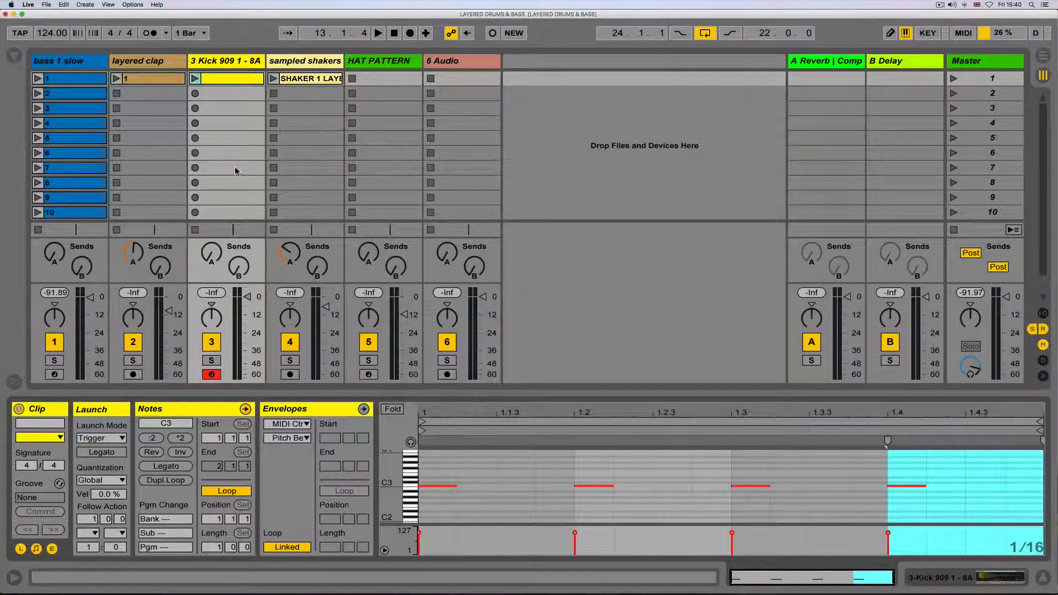
Open the first clip on the bass 1 slow track and enlarge its note editor, note rows and velocity lane.
left_click(65, 80)
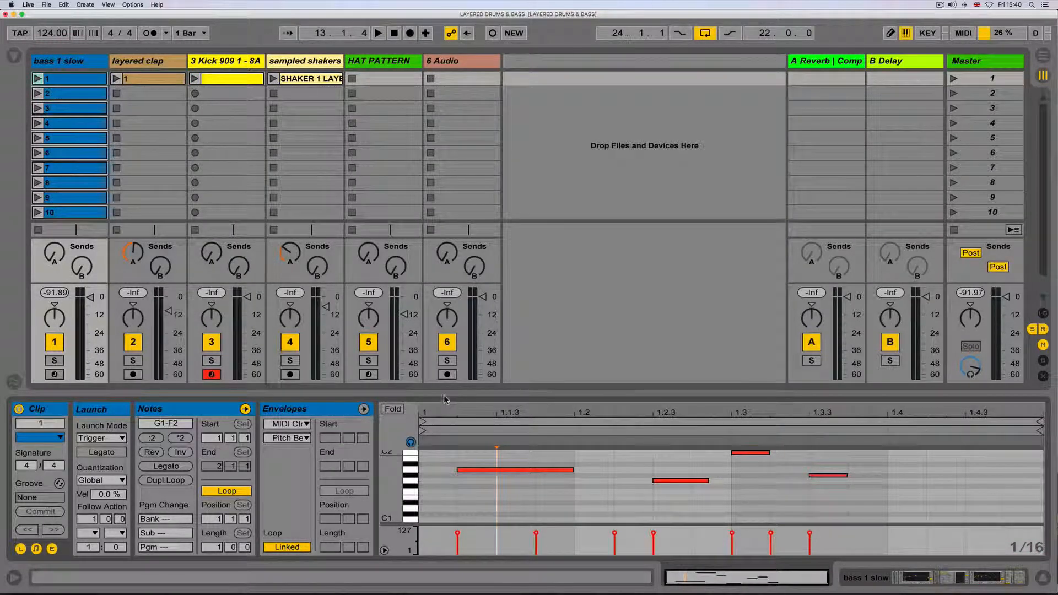
left_click_drag(442, 393, 461, 270)
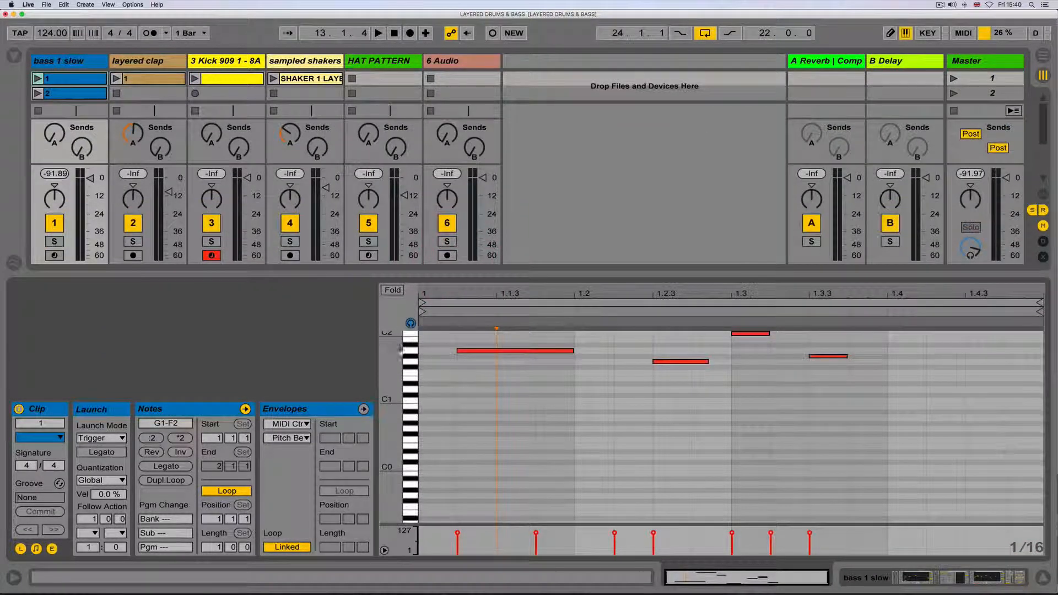
scroll(392, 360, "up", 4)
scroll(392, 360, "up", 3)
left_click_drag(395, 441, 449, 432)
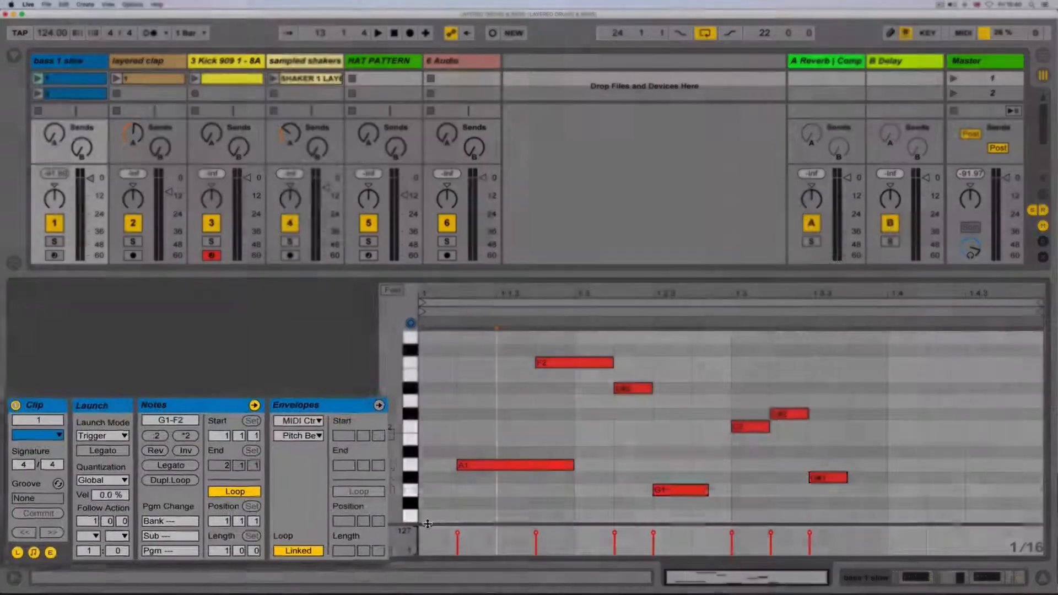
left_click_drag(427, 523, 428, 499)
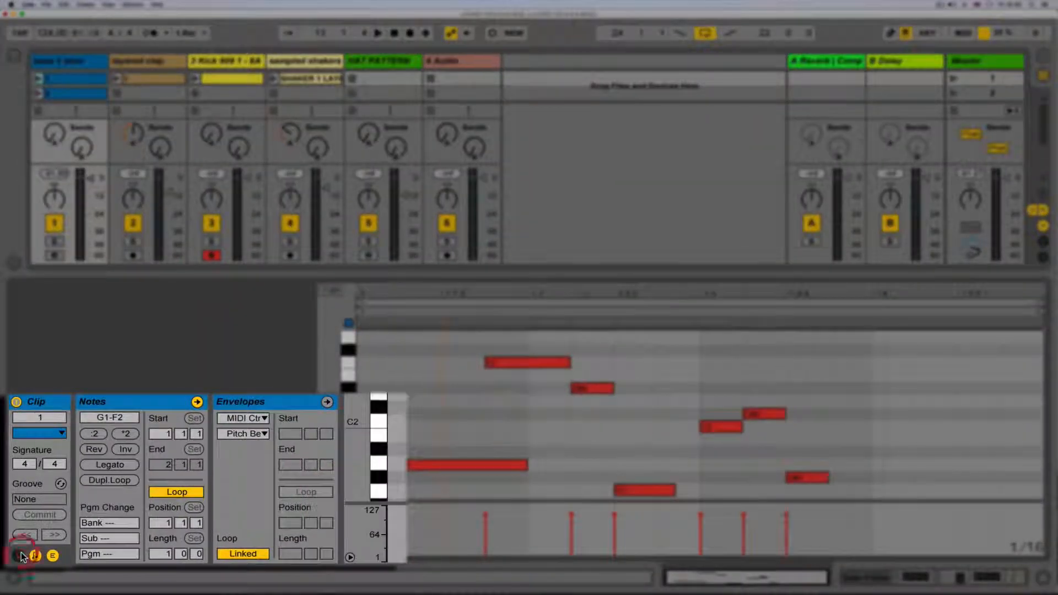
Zoom and scroll through the bass clip's timeline and note rows to inspect its full note pattern.
left_click(21, 556)
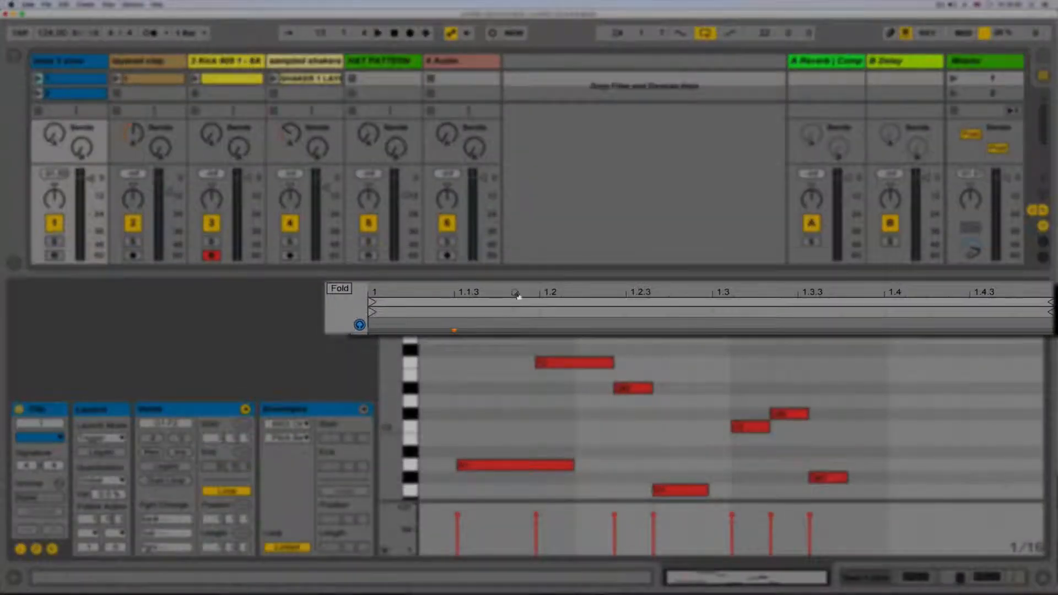
left_click_drag(516, 293, 507, 304)
scroll(534, 343, "right", 10)
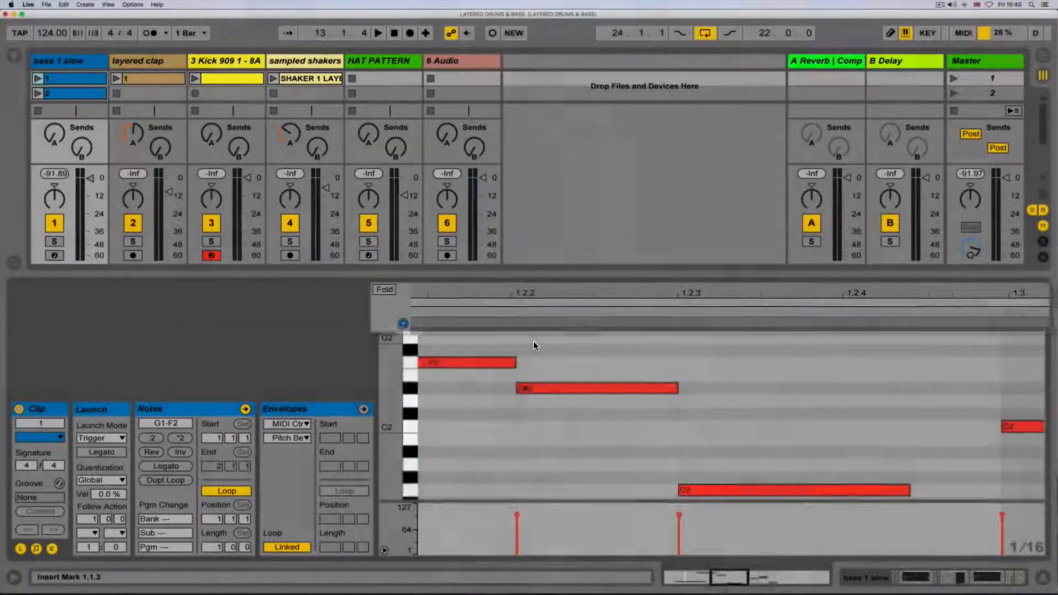
scroll(525, 344, "left", 10)
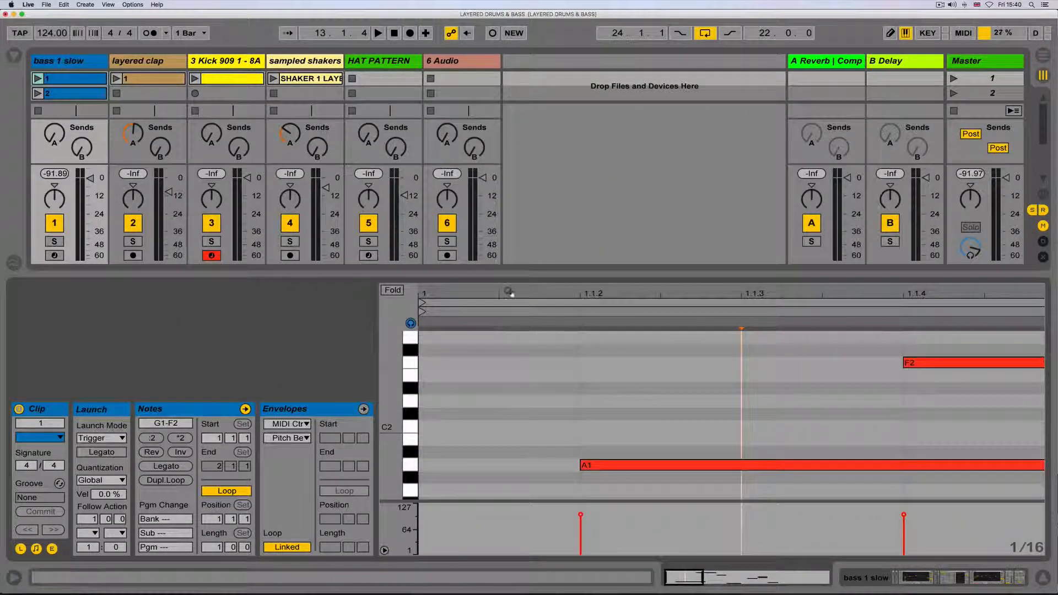
left_click_drag(508, 292, 502, 284)
scroll(390, 355, "down", 5)
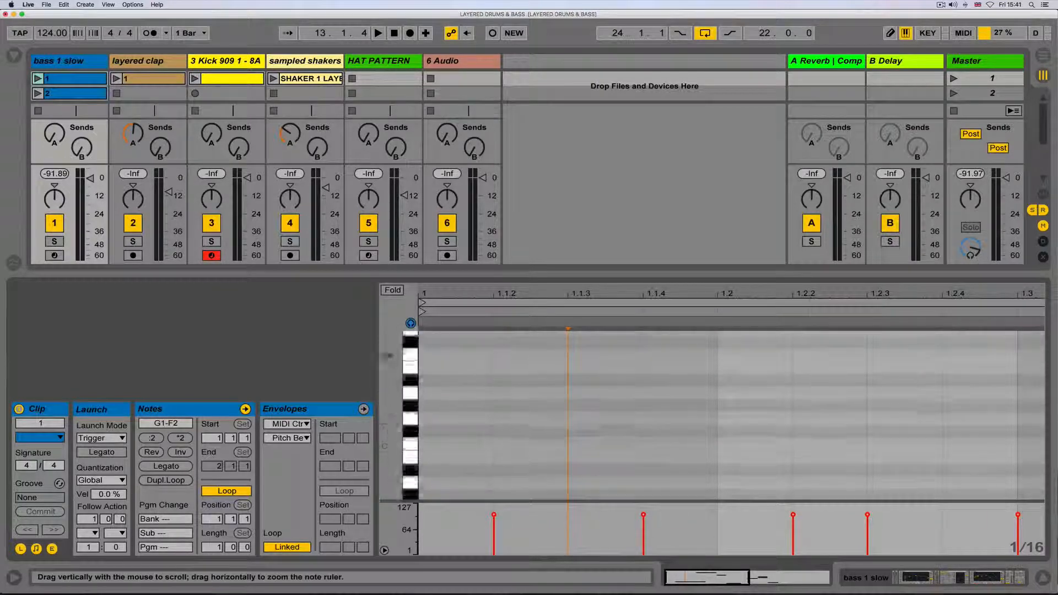
mouse_move(389, 355)
left_mouse_down()
mouse_move(389, 380)
mouse_move(389, 325)
mouse_move(389, 356)
left_mouse_up()
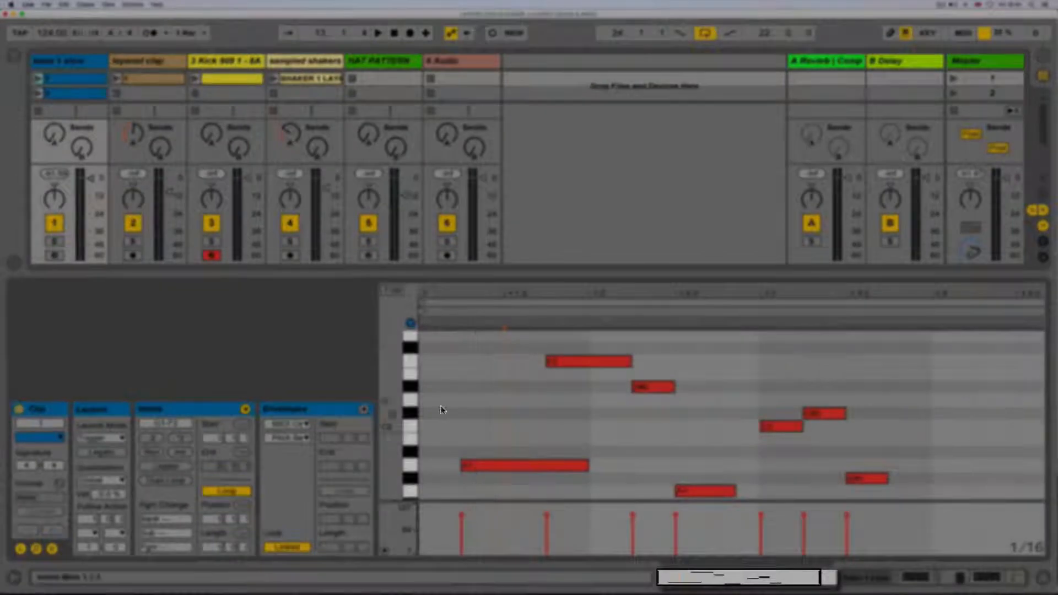
key("minus")
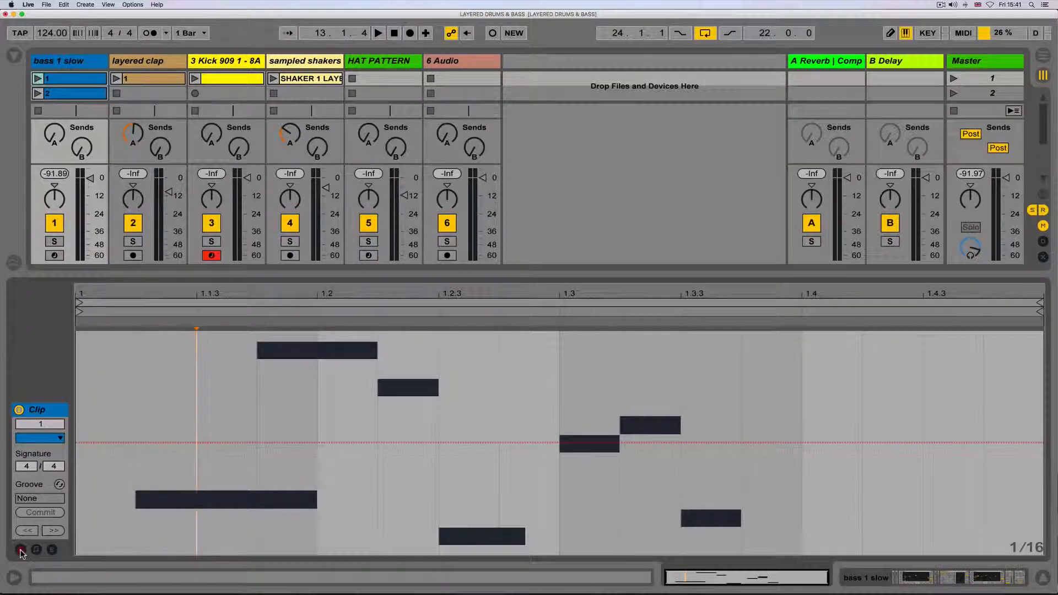
Show the bass clip's Launch, Notes and Envelopes boxes and return the editor to its MIDI notes.
left_click(21, 550)
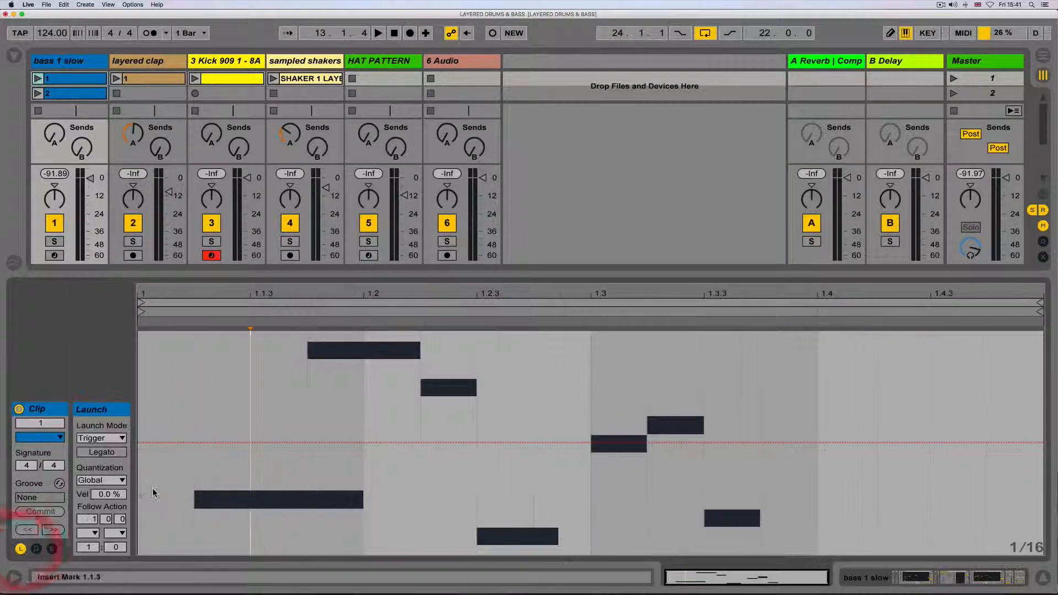
left_click(36, 550)
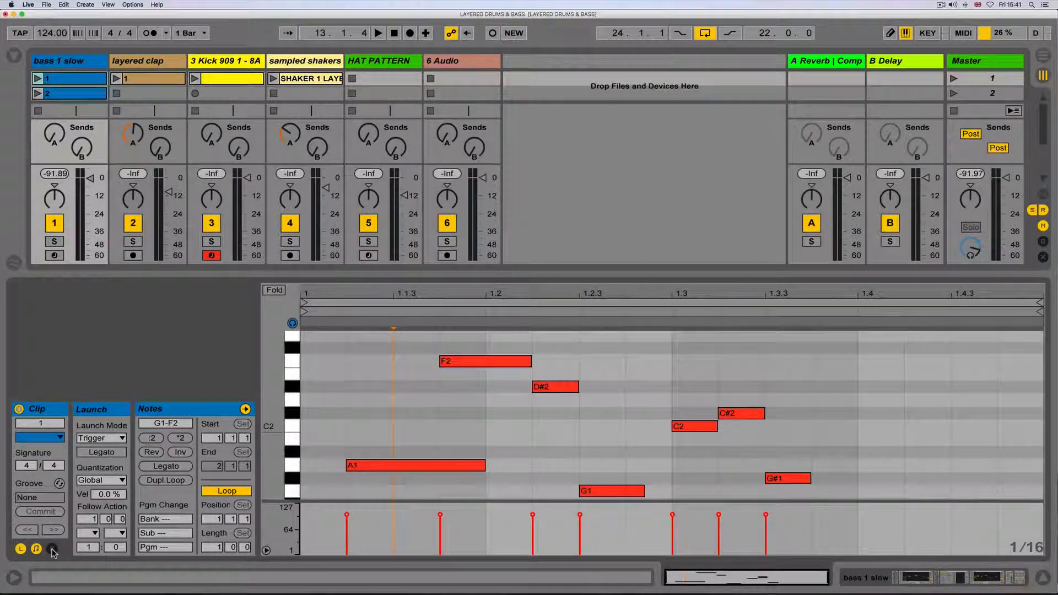
left_click(52, 550)
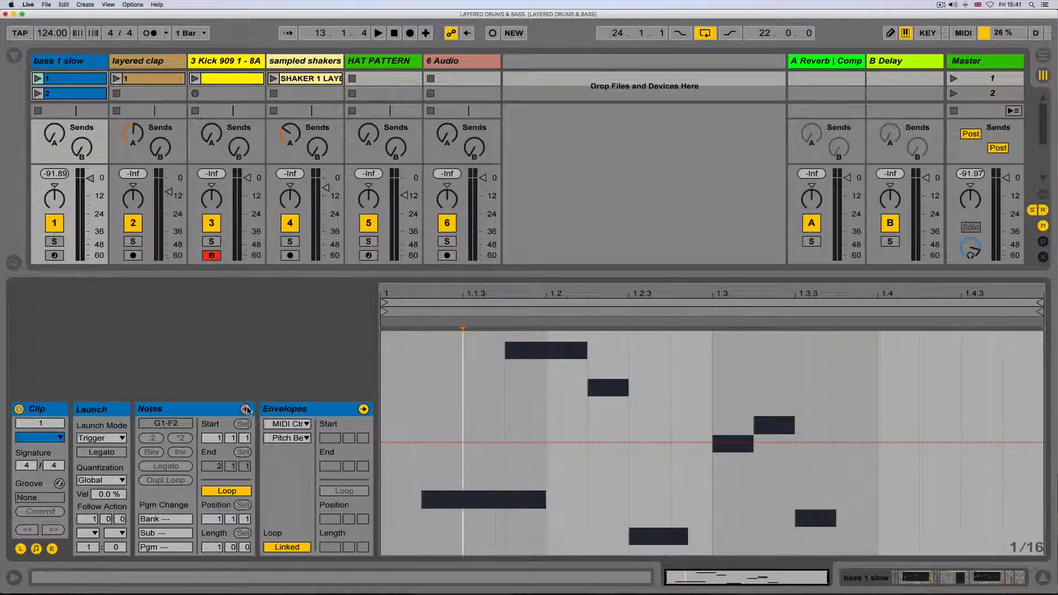
left_click(245, 410)
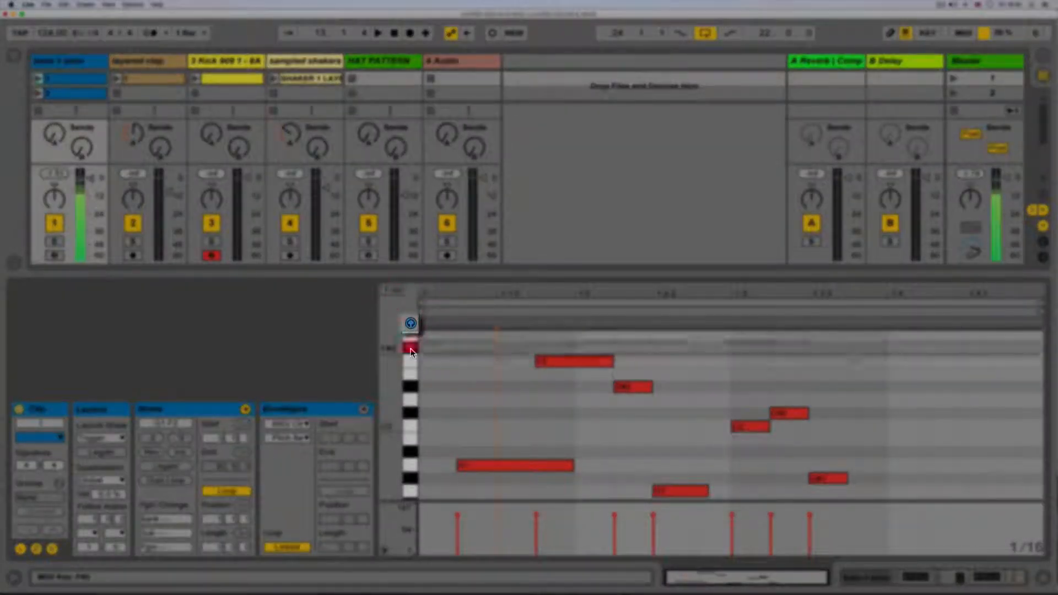
Audition several pitches from about F2 down to A1 on the piano ruler and look through the note range.
left_click(408, 359)
left_click(411, 387)
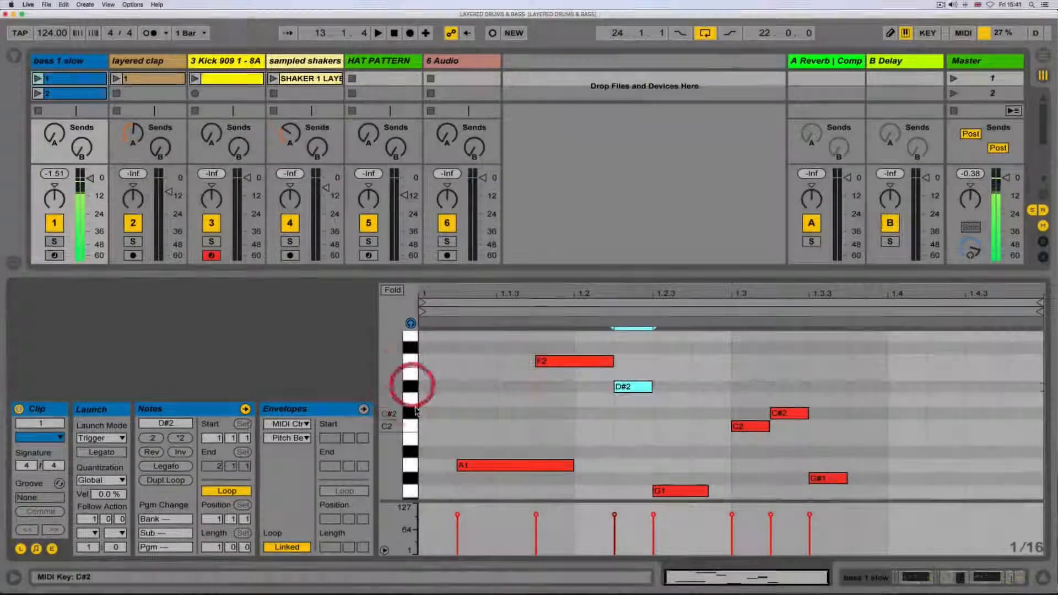
left_click(420, 414)
left_click(408, 430)
left_click(410, 439)
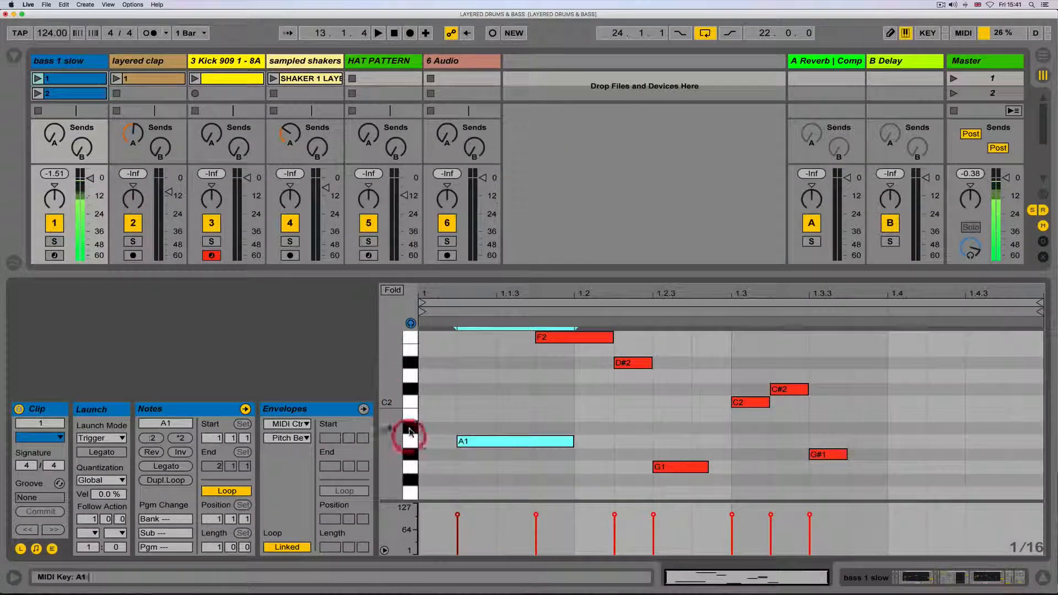
scroll(472, 409, "up", 5)
scroll(472, 411, "down", 7)
scroll(472, 409, "up", 1)
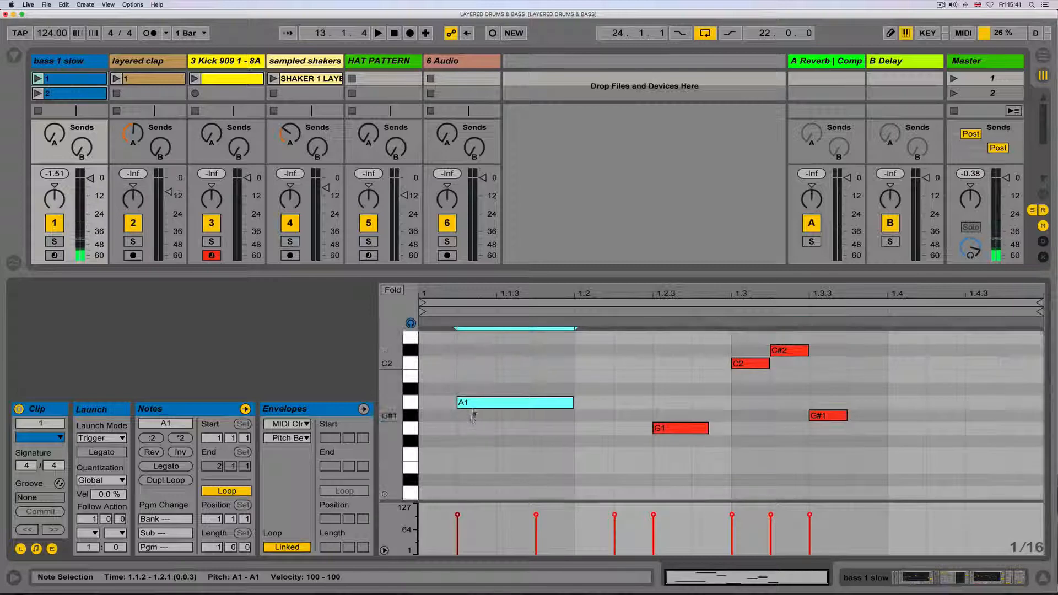
Delete the A1 note at 1.1.2 and redraw it in the same place, lengthened to end at 1.2.
double_click(471, 405)
double_click(470, 405)
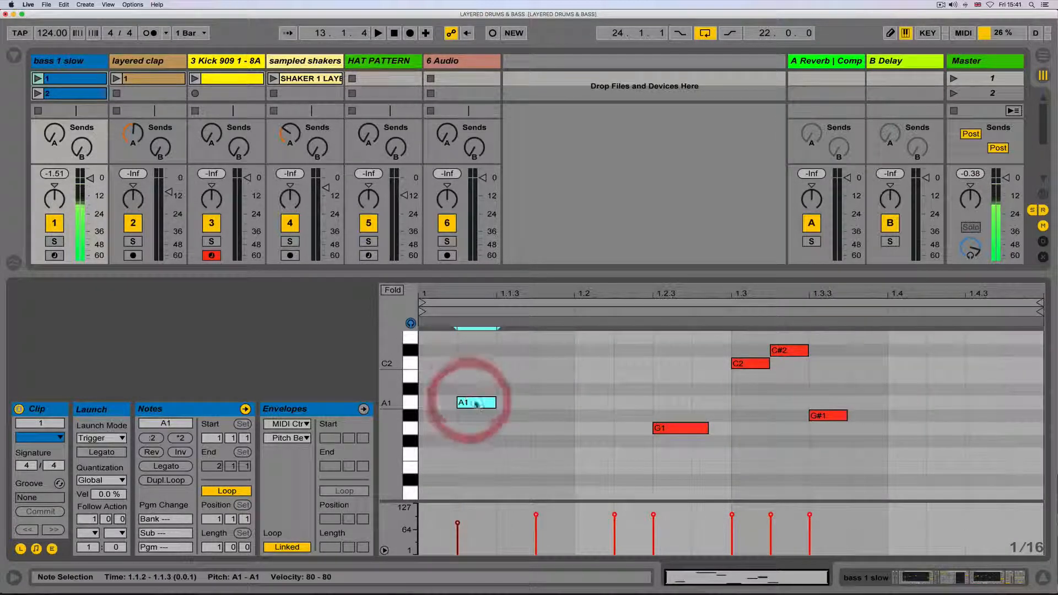
left_click_drag(494, 403, 532, 402)
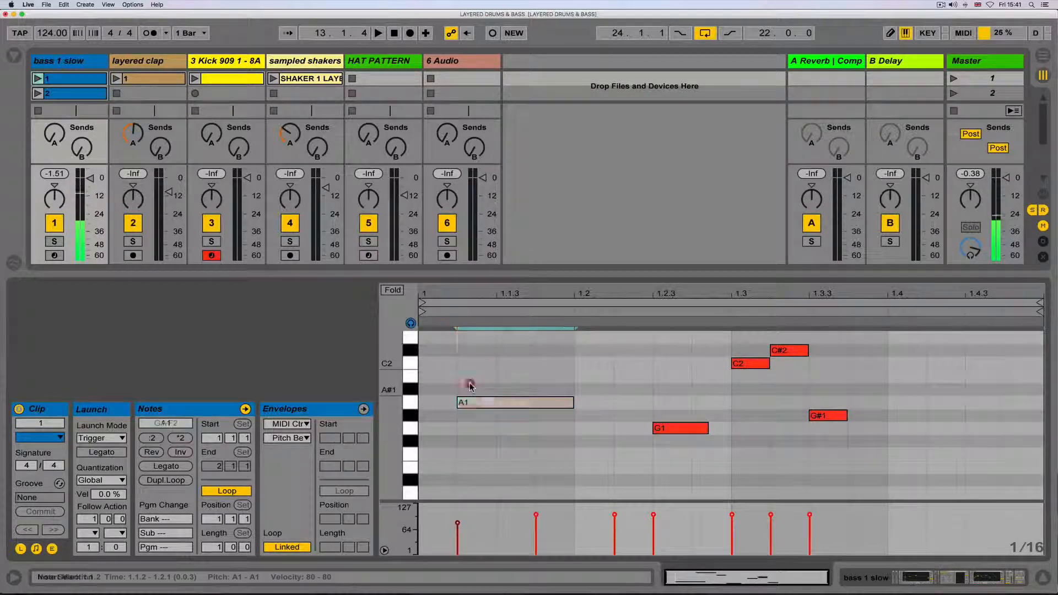
left_click(469, 382)
scroll(469, 383, "up", 4)
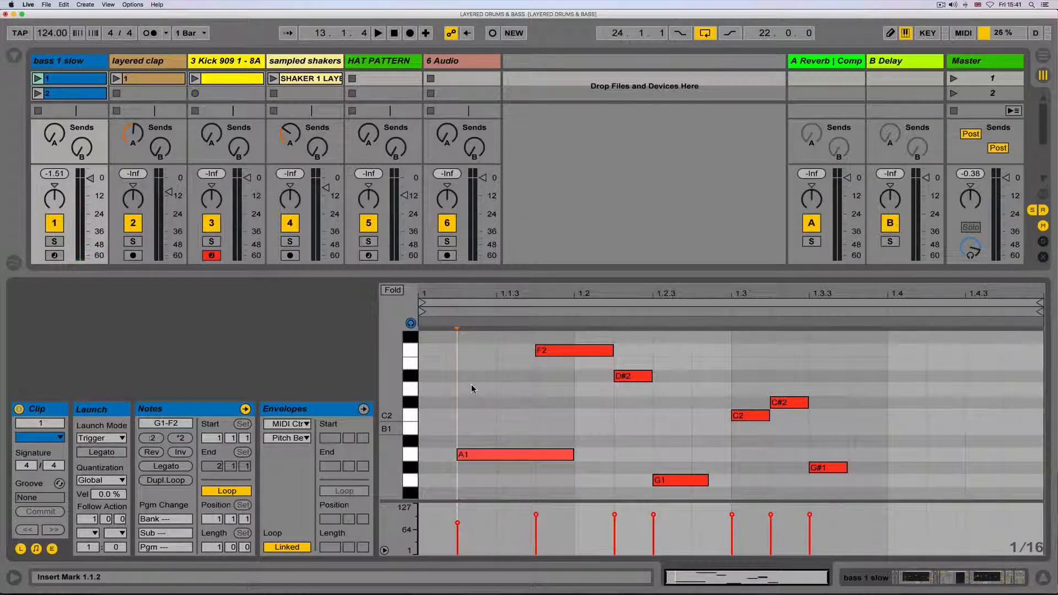
Add a C2 note at 1.1.2 above the A1 note and lengthen it to end at 1.1.4.
scroll(465, 377, "down", 2)
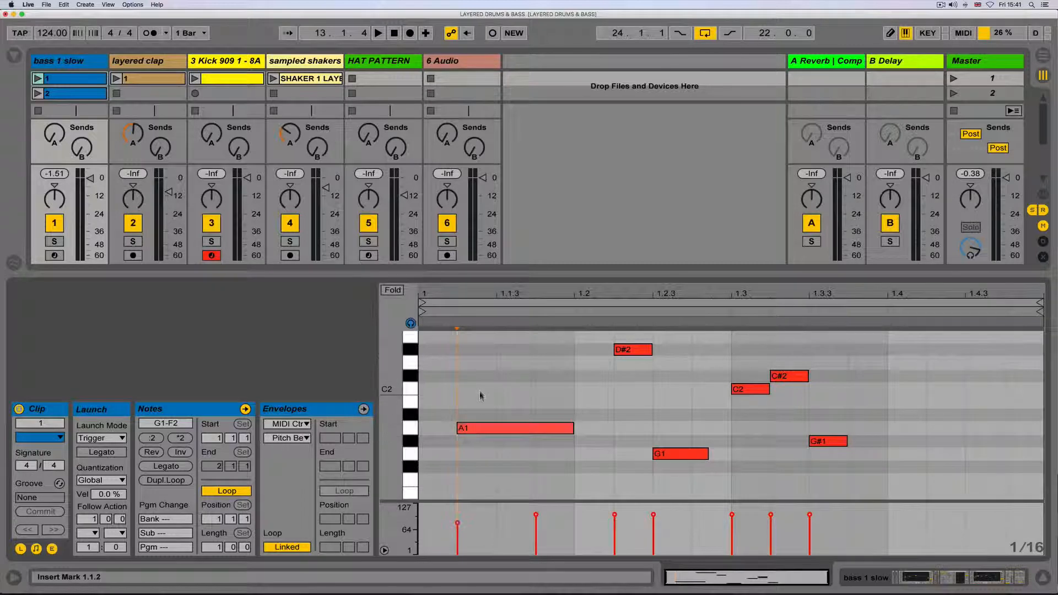
double_click(480, 391)
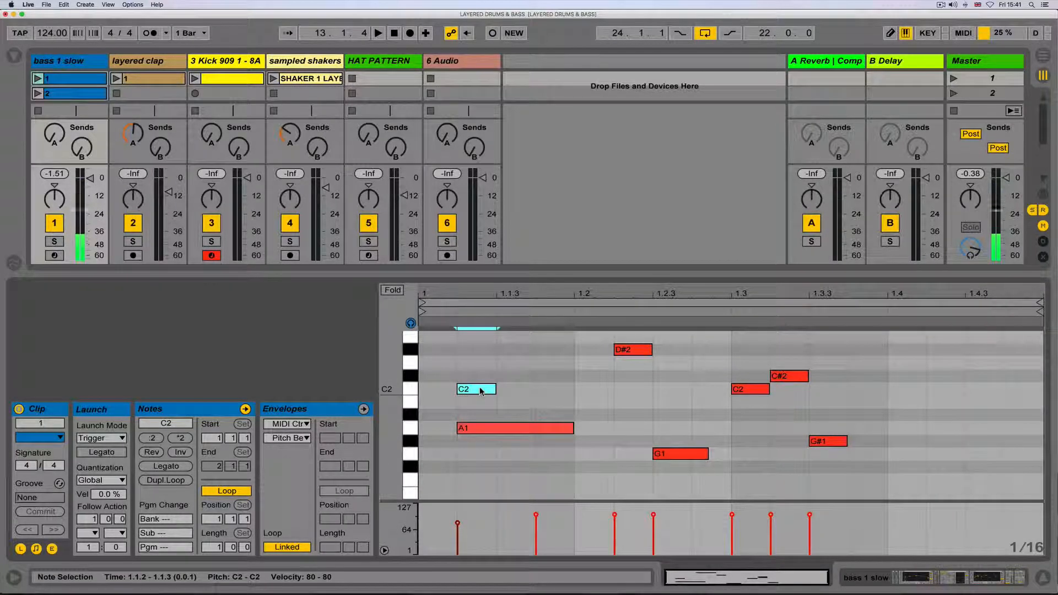
double_click(480, 391)
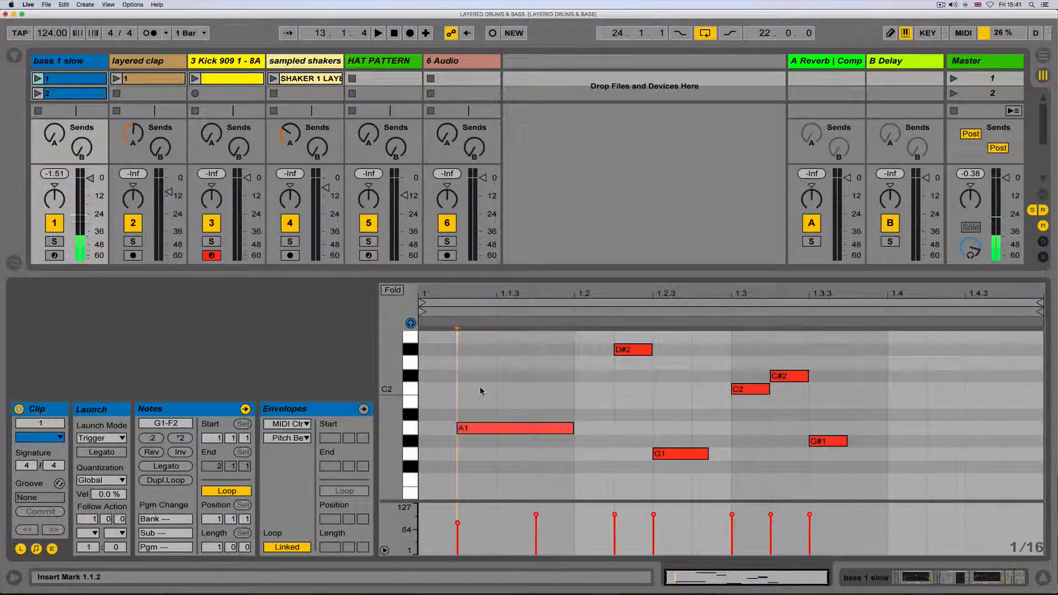
double_click(480, 391)
left_click_drag(494, 389, 536, 390)
left_click(484, 390)
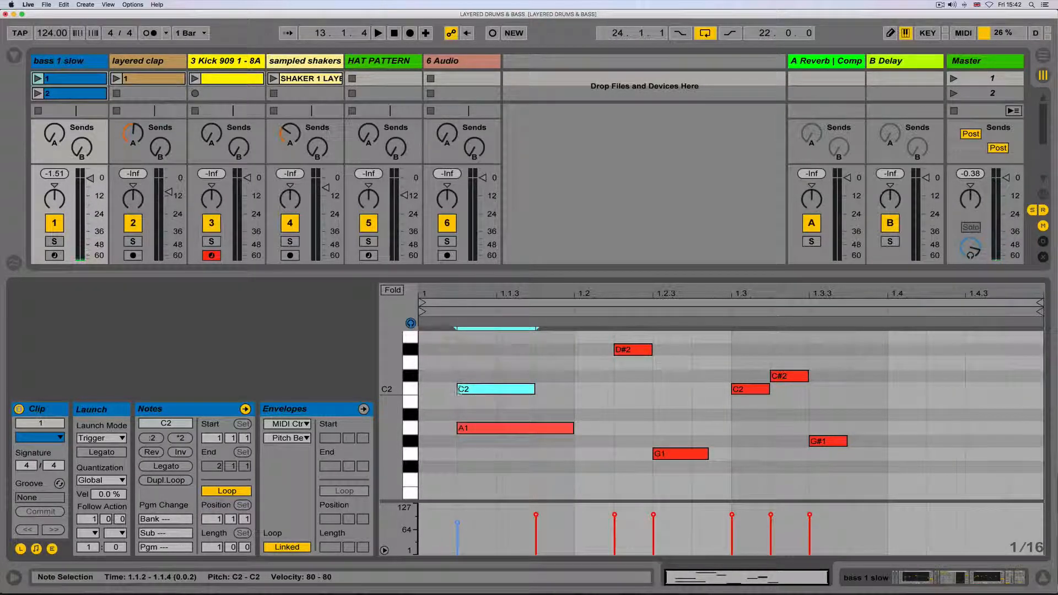
mouse_move(458, 389)
left_mouse_down()
mouse_move(420, 389)
mouse_move(495, 389)
mouse_move(458, 389)
left_mouse_up()
Try the Narrowest adaptive grid on the end of the first C2 note, and switch to the fixed 1/8 grid.
left_click(1026, 545)
right_click(1025, 546)
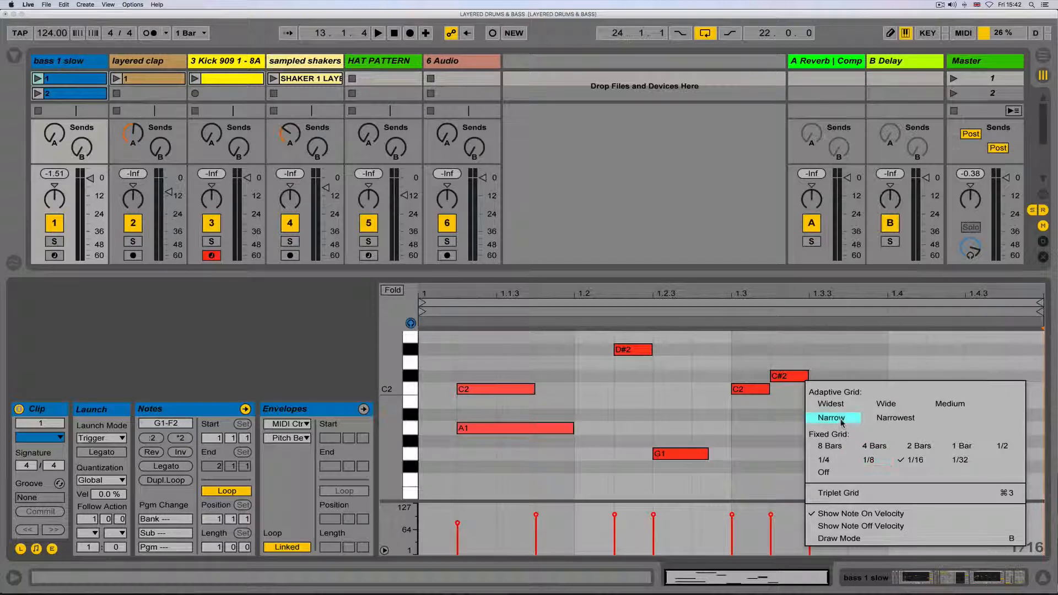
left_click(876, 417)
mouse_move(534, 389)
left_mouse_down()
mouse_move(563, 389)
mouse_move(536, 388)
left_mouse_up()
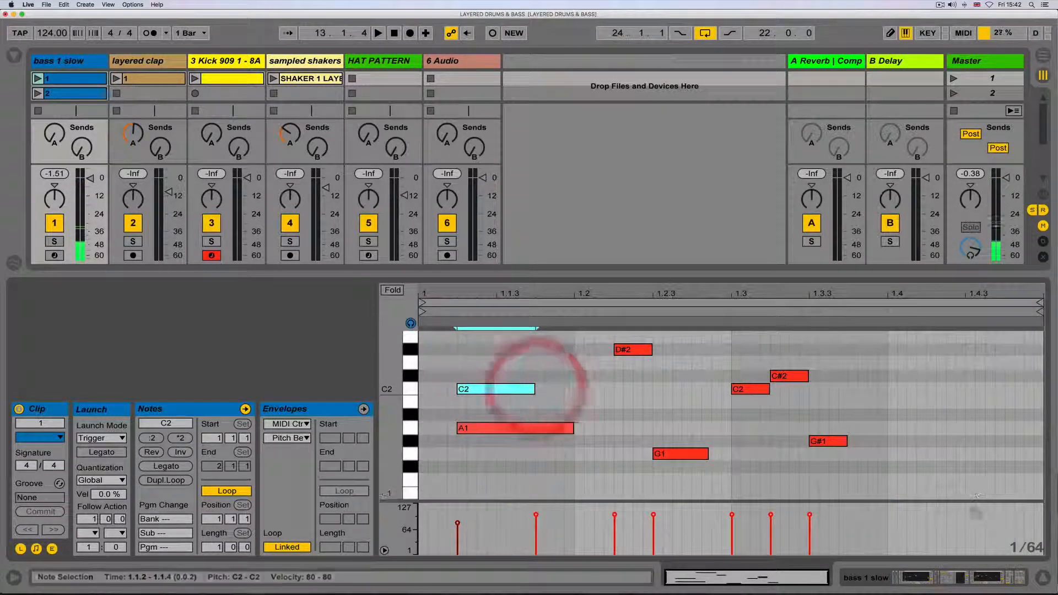
right_click(794, 358)
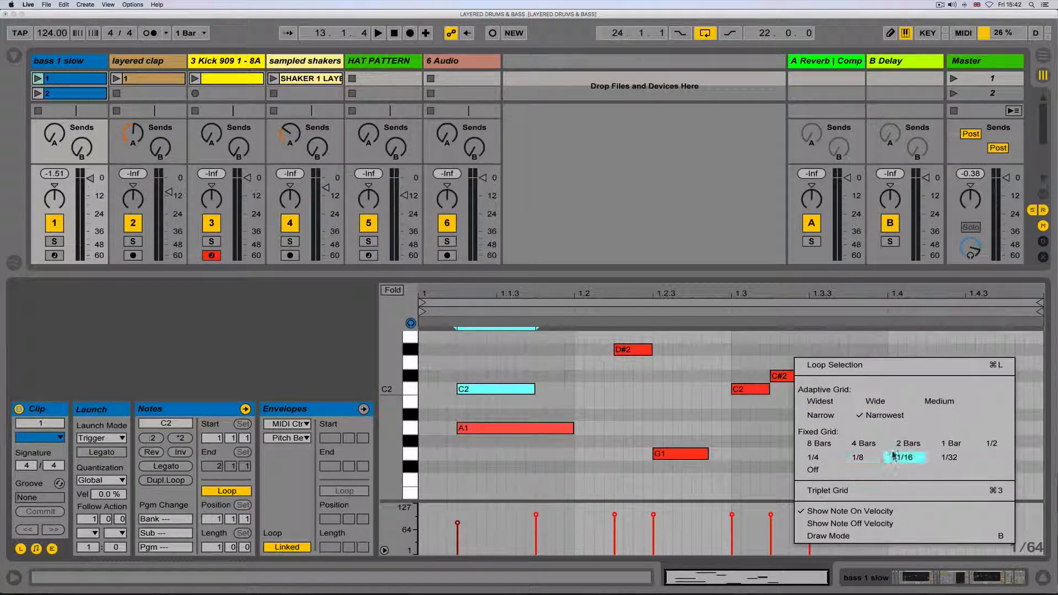
left_click(858, 457)
Turn the grid off and extend the end of the first C2 note slightly past 1.1.4.
right_click(1028, 555)
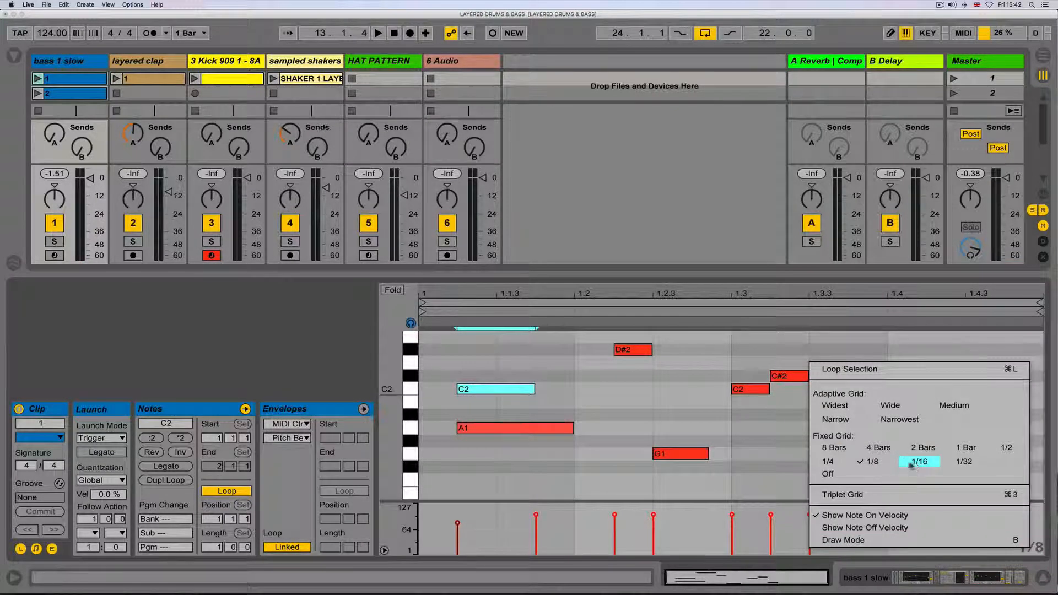
left_click(830, 473)
mouse_move(534, 393)
left_mouse_down()
mouse_move(560, 390)
mouse_move(547, 390)
left_mouse_up()
Set the fixed grid to 1/16 and narrow it stepwise to 1/256.
right_click(1038, 555)
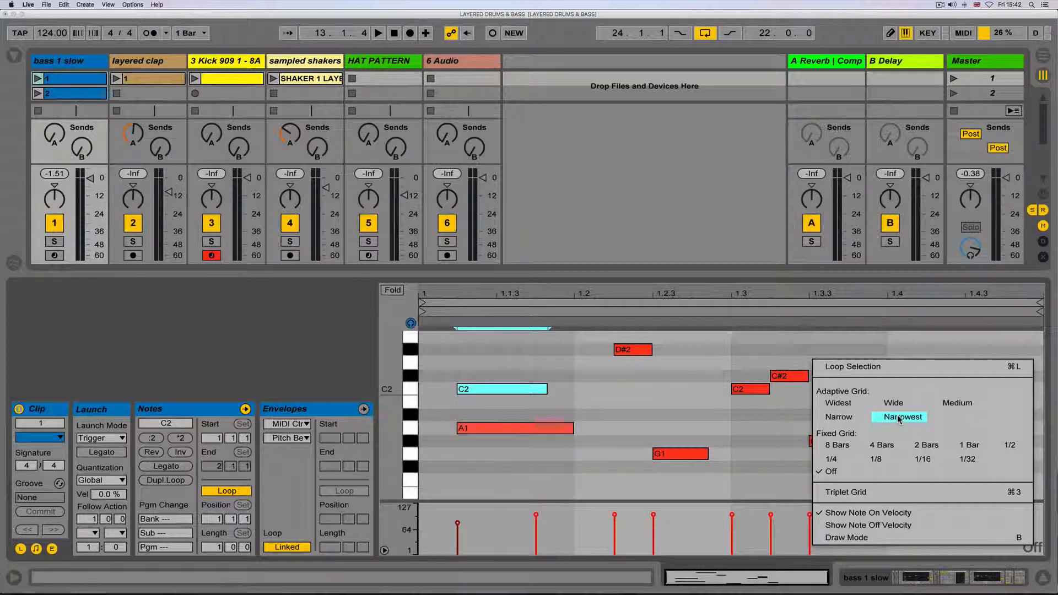
left_click(920, 458)
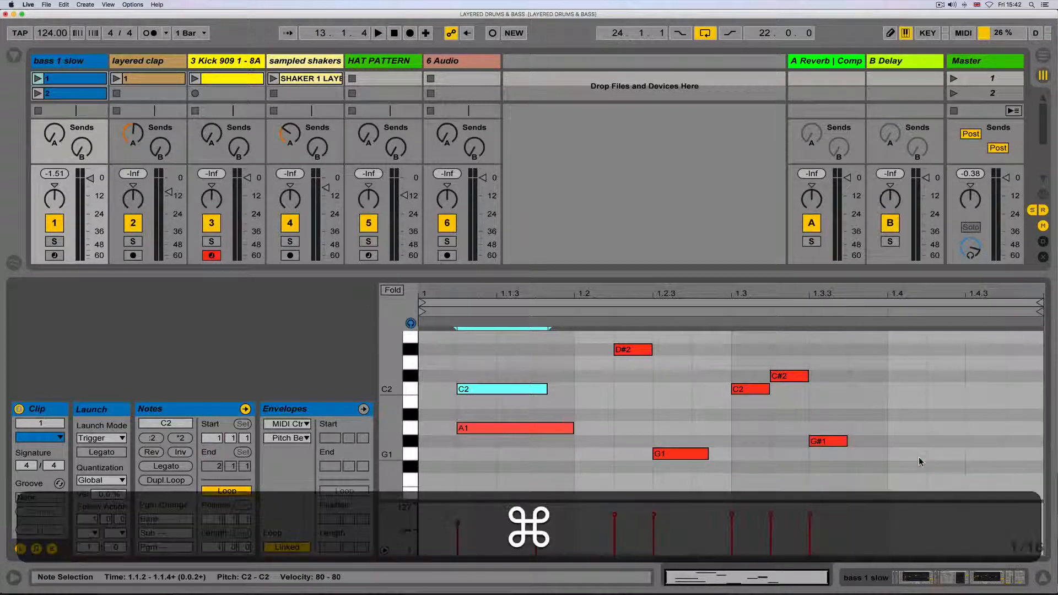
key("super+1")
key("super+1")
key("super+1")
key("super+1")
key("super+1")
key("super+2")
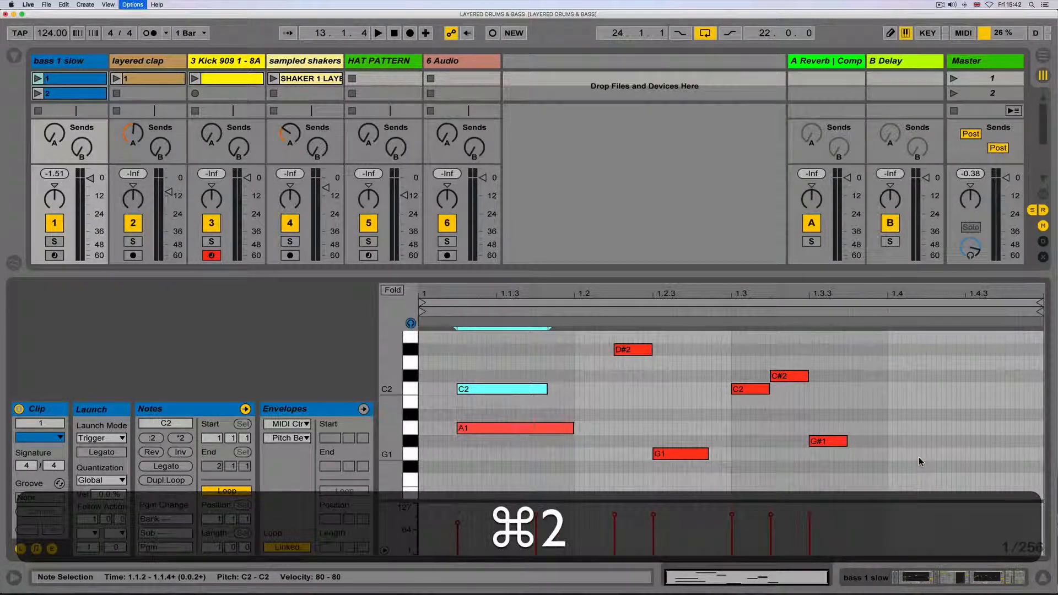
Widen the fixed grid stepwise to 1/8 and narrow it back to 1/16.
key("super+2")
key("super+2")
key("super+2")
key("super+2")
key("super+2")
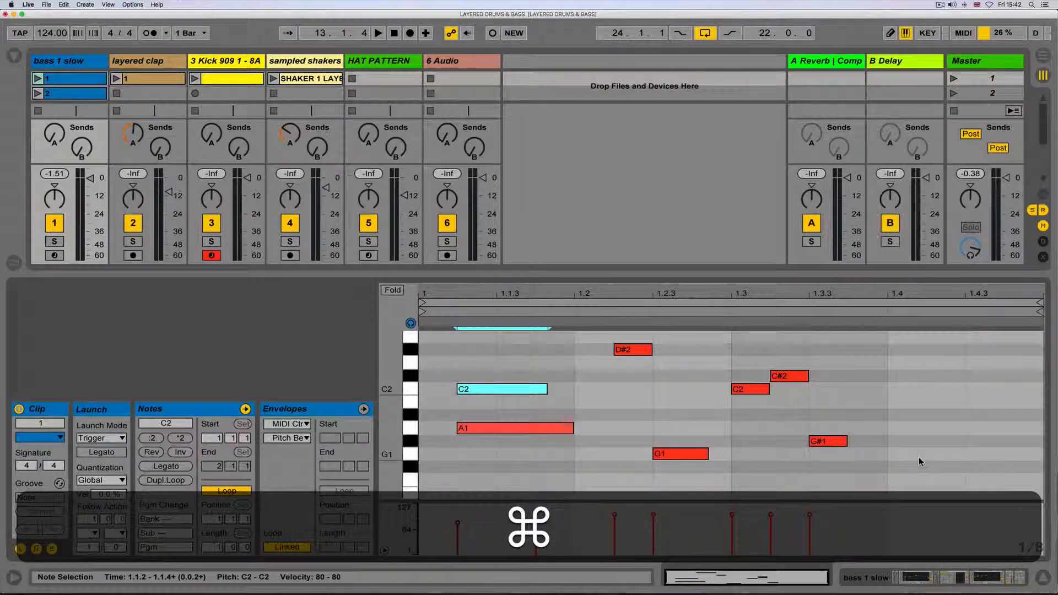
key("super+1")
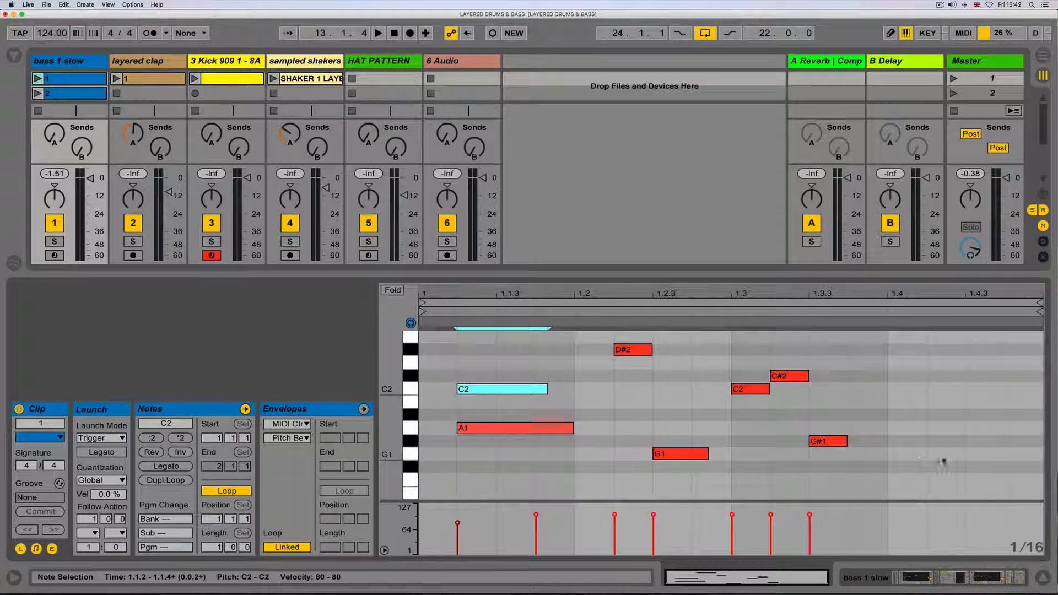
Turn the 1/16 grid into a triplet grid and place the insert marker at 1.2.3.
right_click(1013, 550)
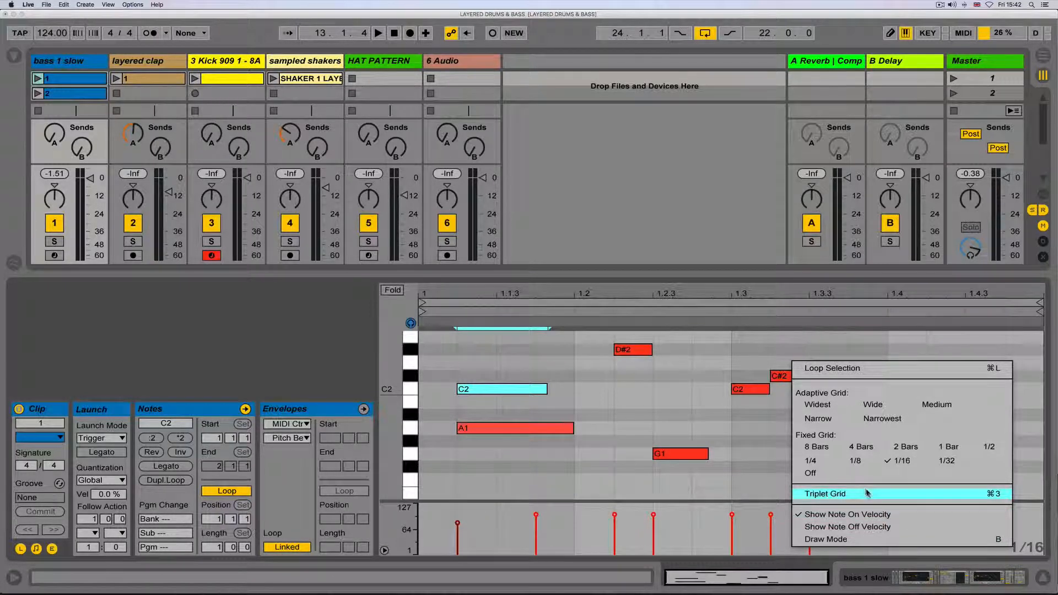
left_click(736, 441)
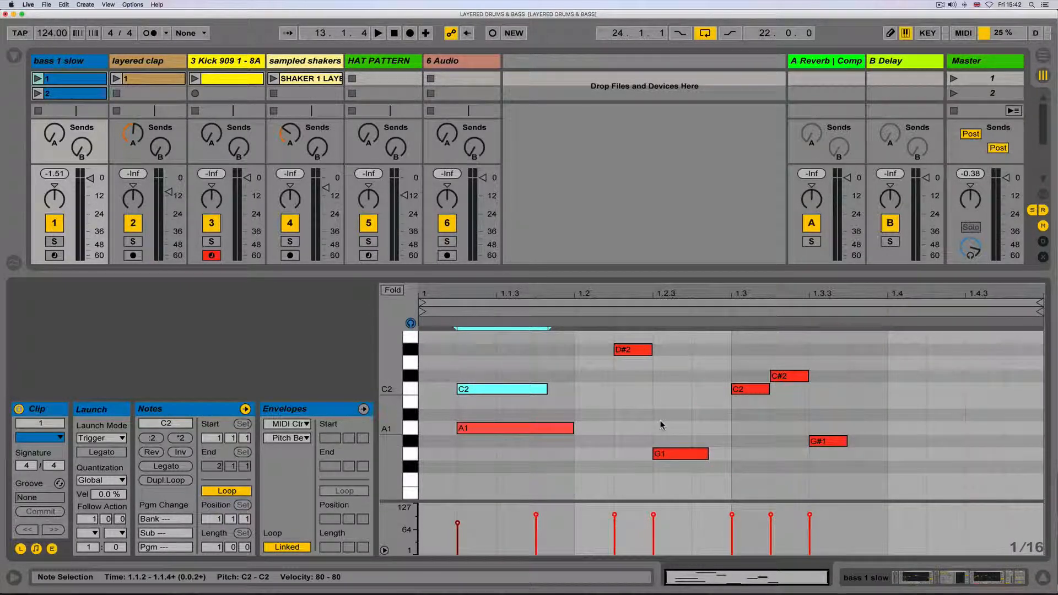
key("super+3")
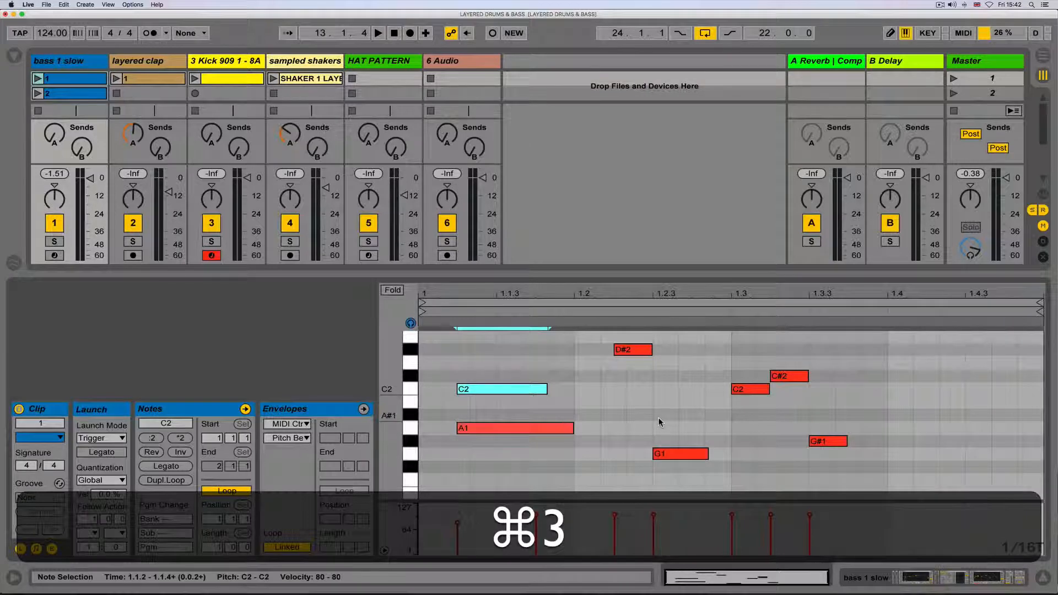
left_click(658, 418)
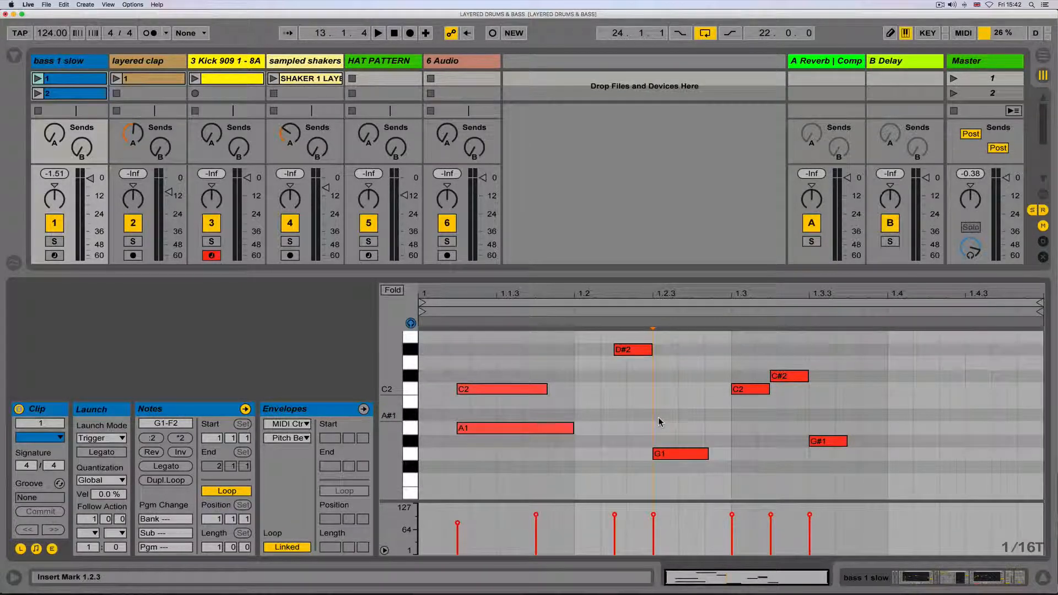
Enlarge the velocity lane and set the velocity of the D#2 note at 1.2.2 to 69.
left_click_drag(614, 514, 614, 533)
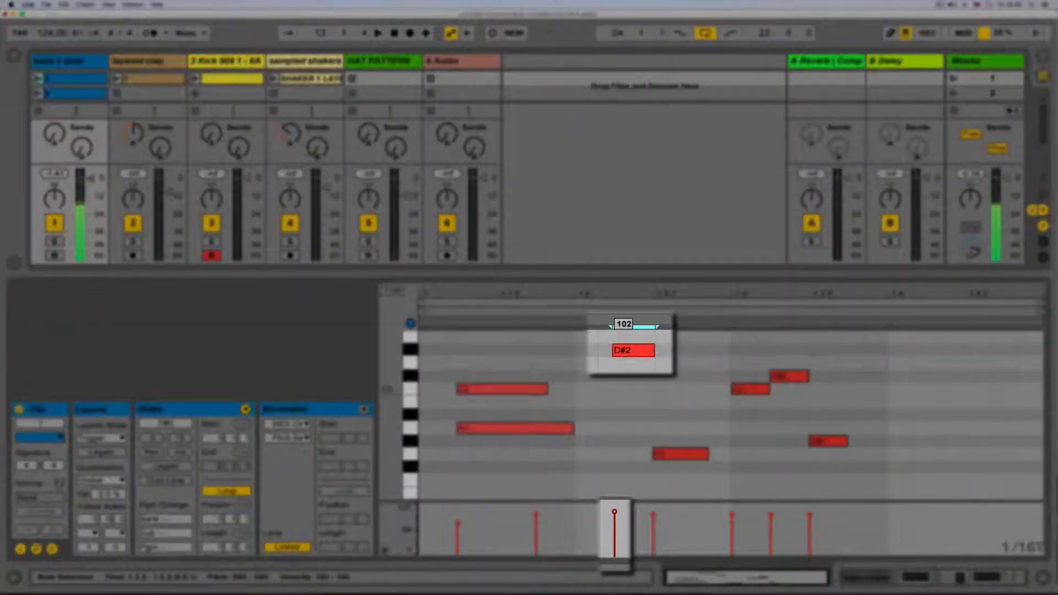
mouse_move(617, 510)
left_mouse_down()
mouse_move(615, 531)
mouse_move(602, 496)
mouse_move(619, 388)
left_mouse_up()
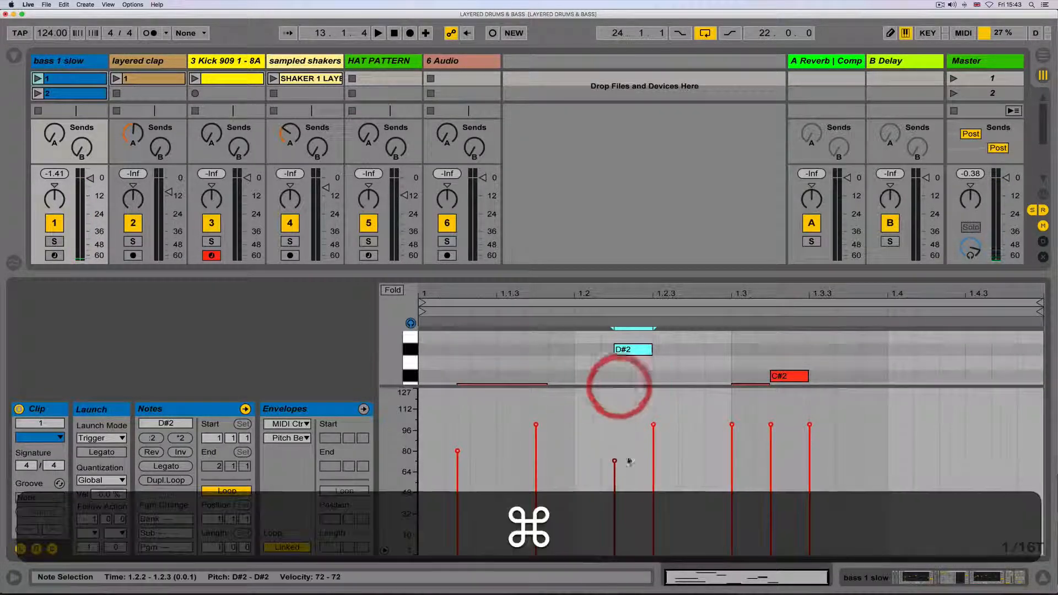
mouse_move(616, 464)
left_mouse_down()
mouse_move(614, 489)
mouse_move(616, 447)
mouse_move(615, 478)
left_mouse_up()
left_click_drag(615, 420, 615, 465)
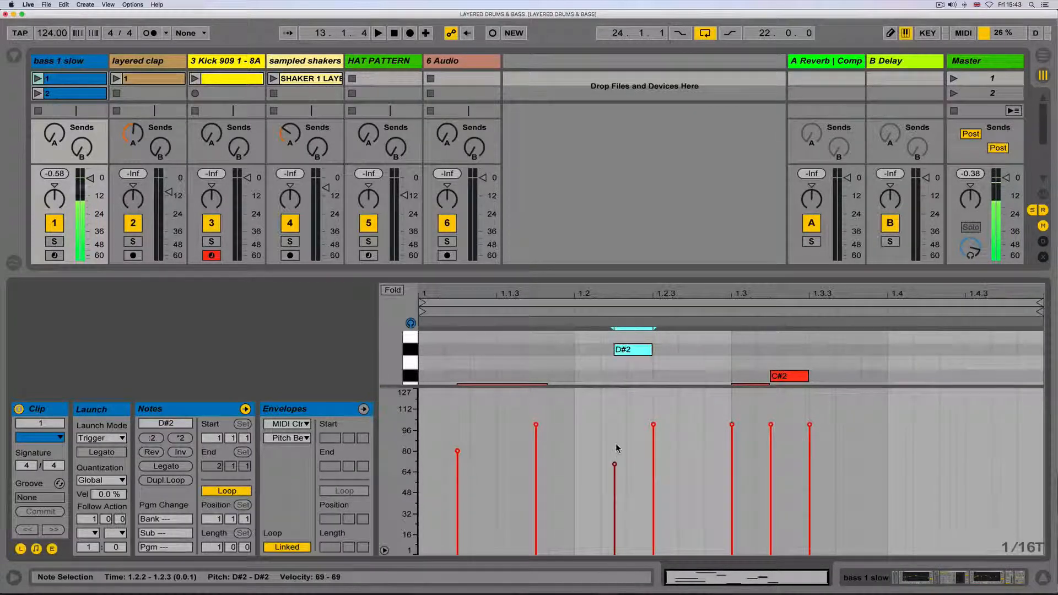
Place a copy of the D#2 note on the same pitch, starting slightly after 1.2.3.
left_click(625, 351)
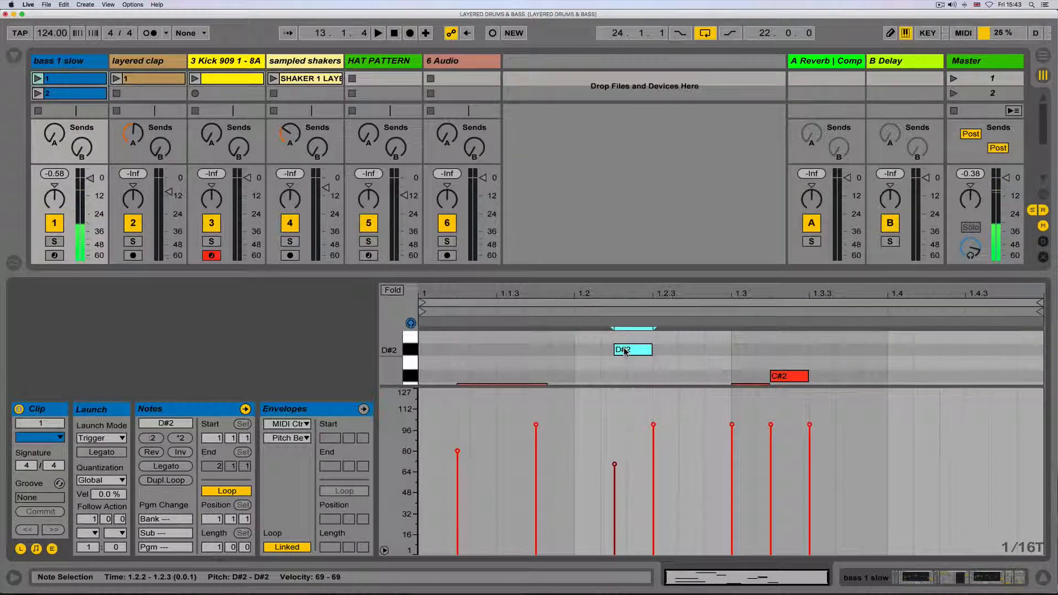
left_click_drag(625, 351, 680, 354)
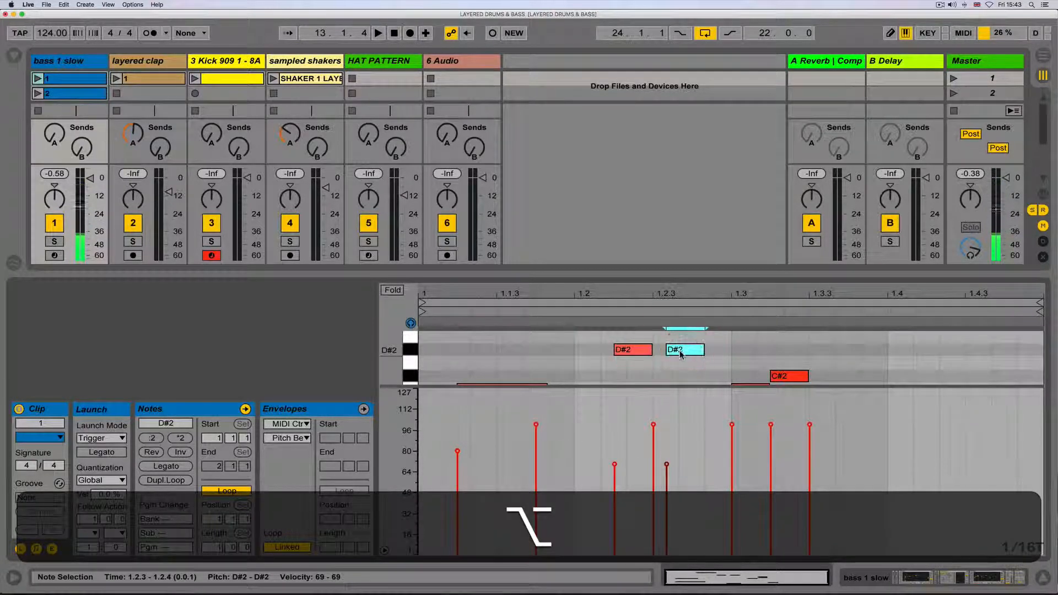
right_click(681, 354)
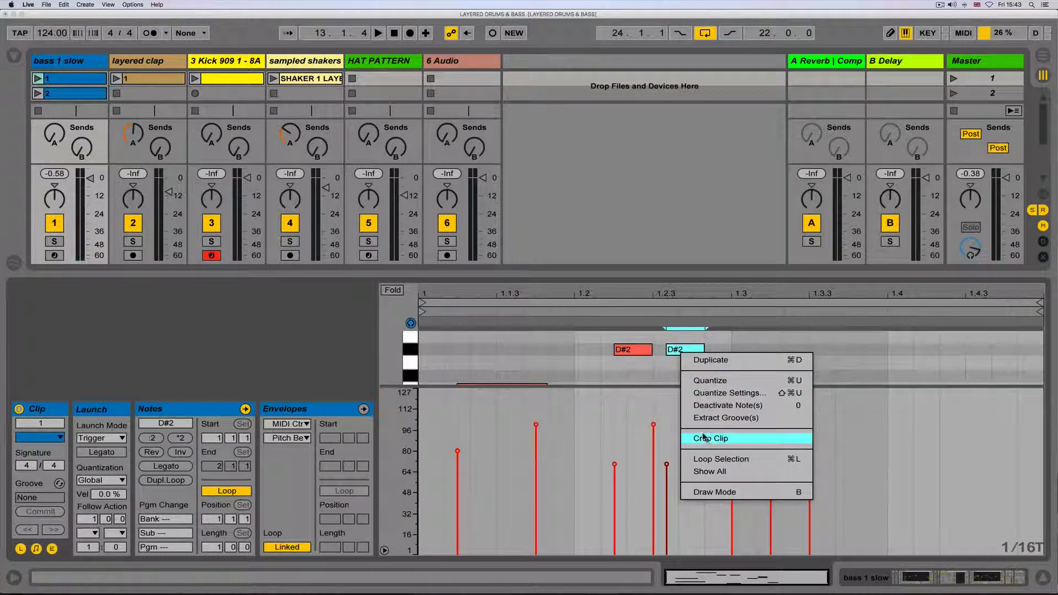
left_click(598, 354)
Shrink the velocity lane back to a small height and set the first D#2 note's velocity to 31.
left_click_drag(612, 385, 610, 487)
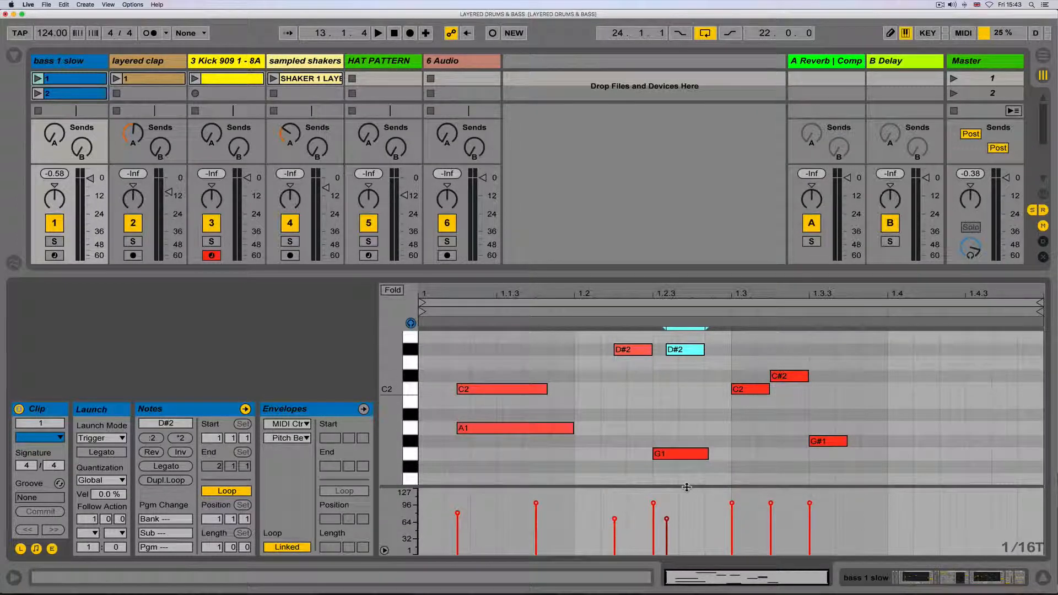
left_click_drag(687, 487, 654, 501)
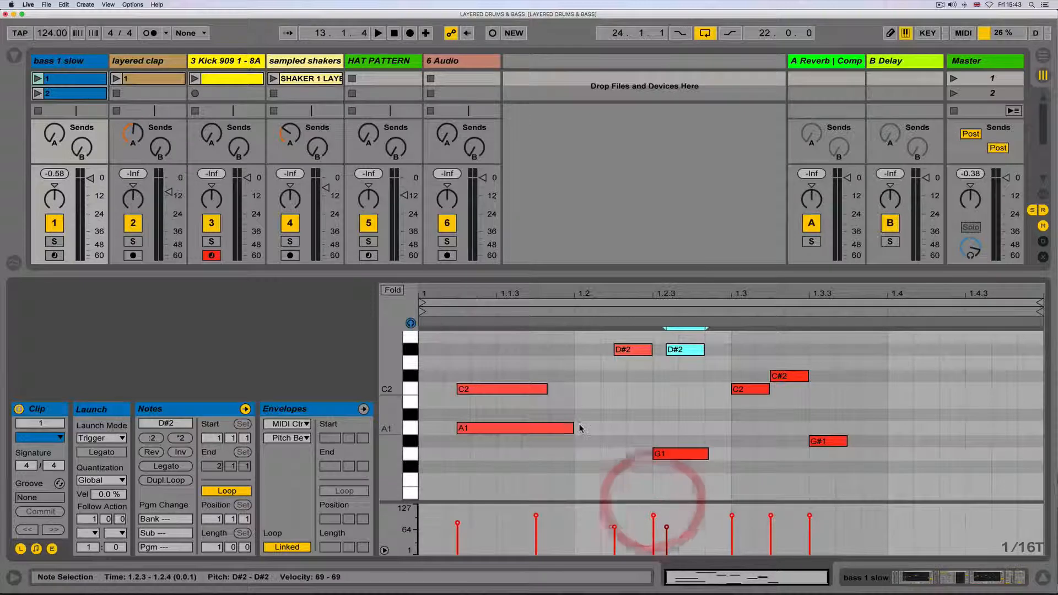
left_click(570, 351)
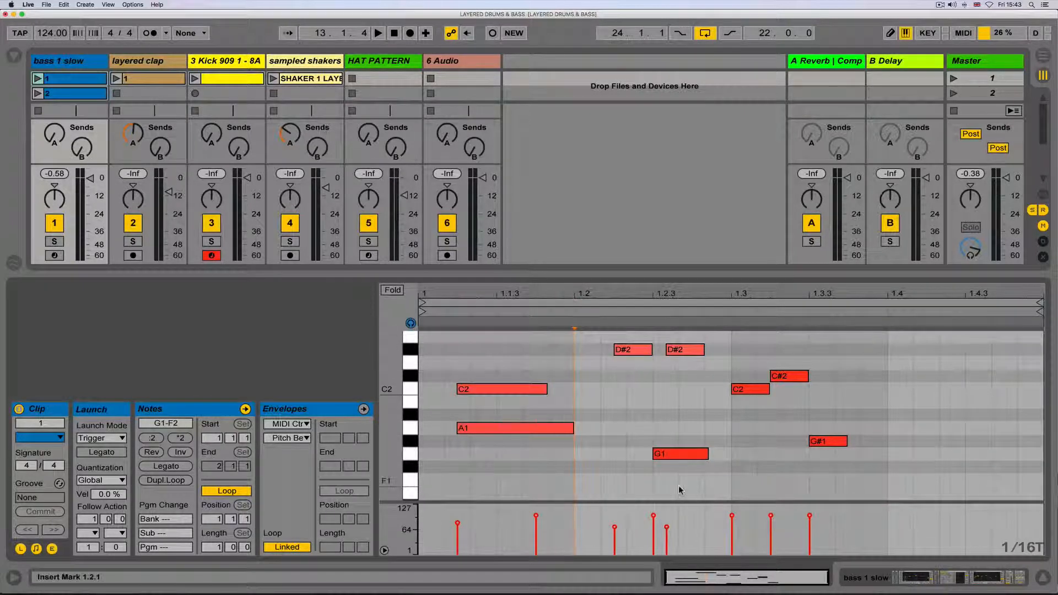
mouse_move(613, 529)
left_mouse_down()
mouse_move(614, 553)
mouse_move(613, 529)
left_mouse_up()
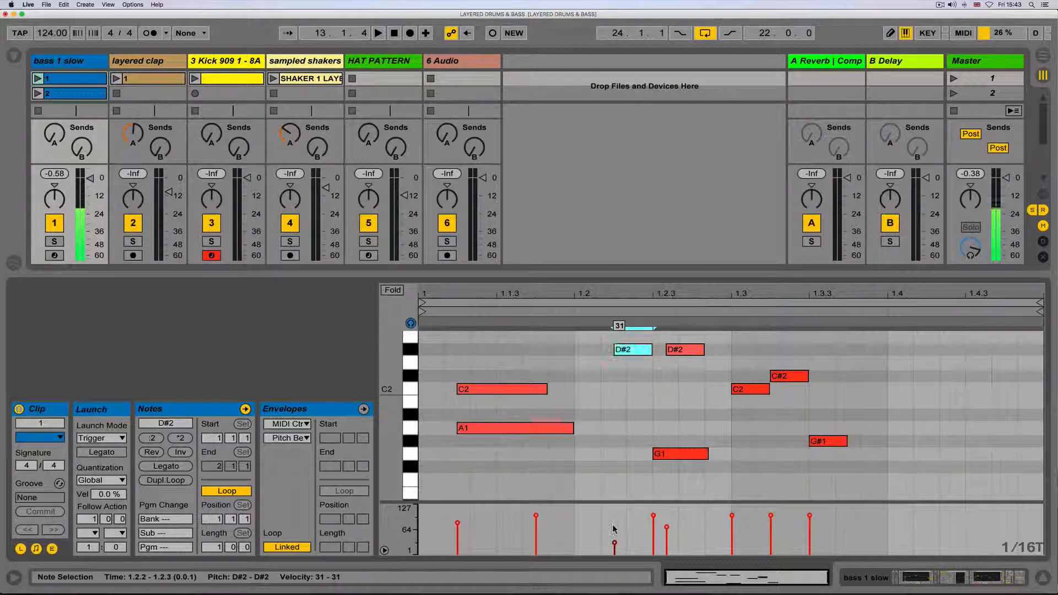
Show the bass 1 slow track's devices and load the Operator instrument at the start of its chain.
left_click(863, 575)
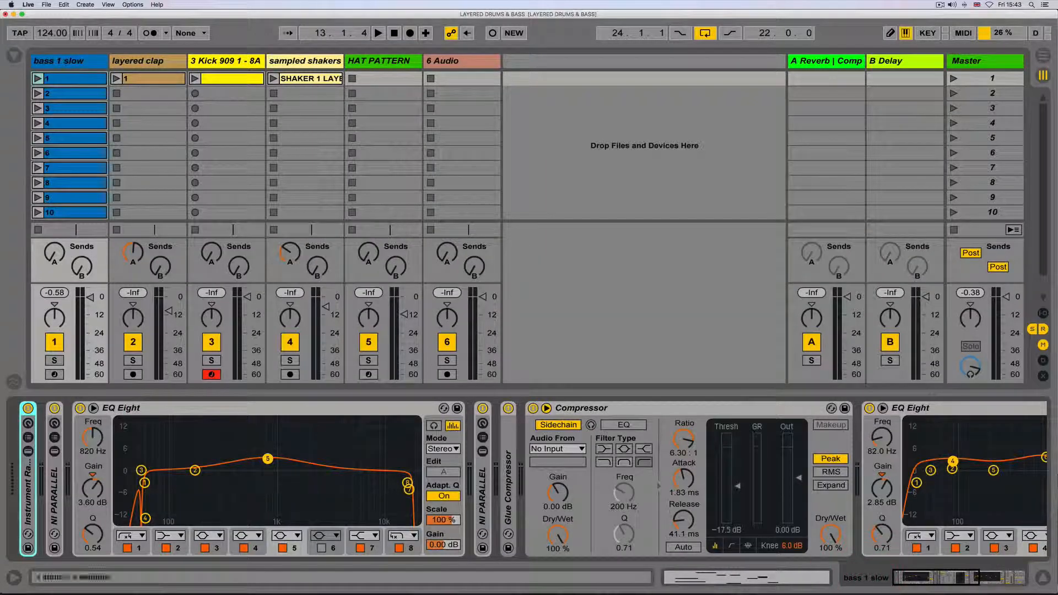
left_click(14, 55)
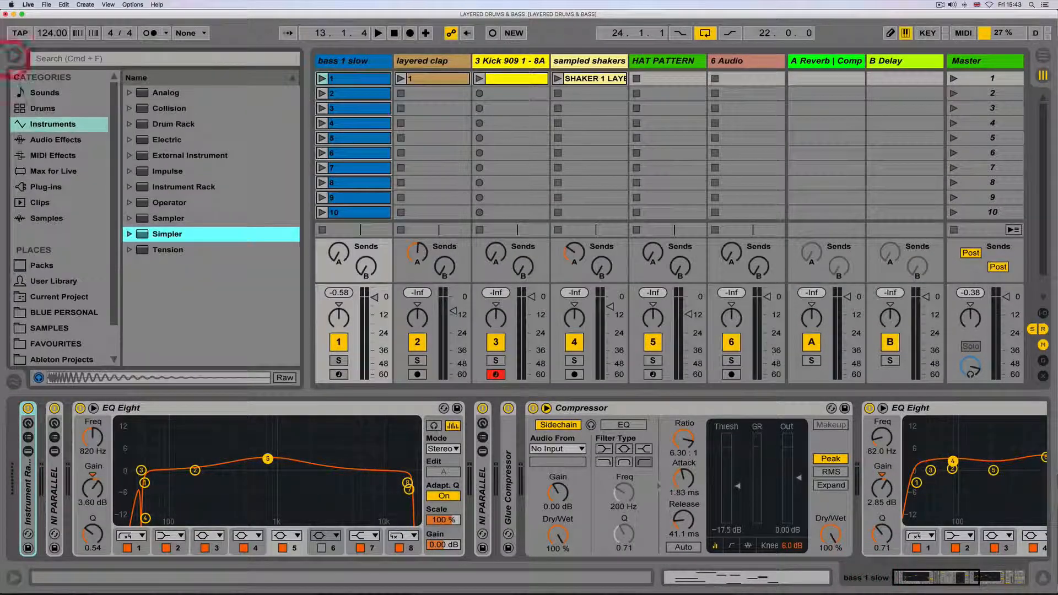
left_click(161, 203)
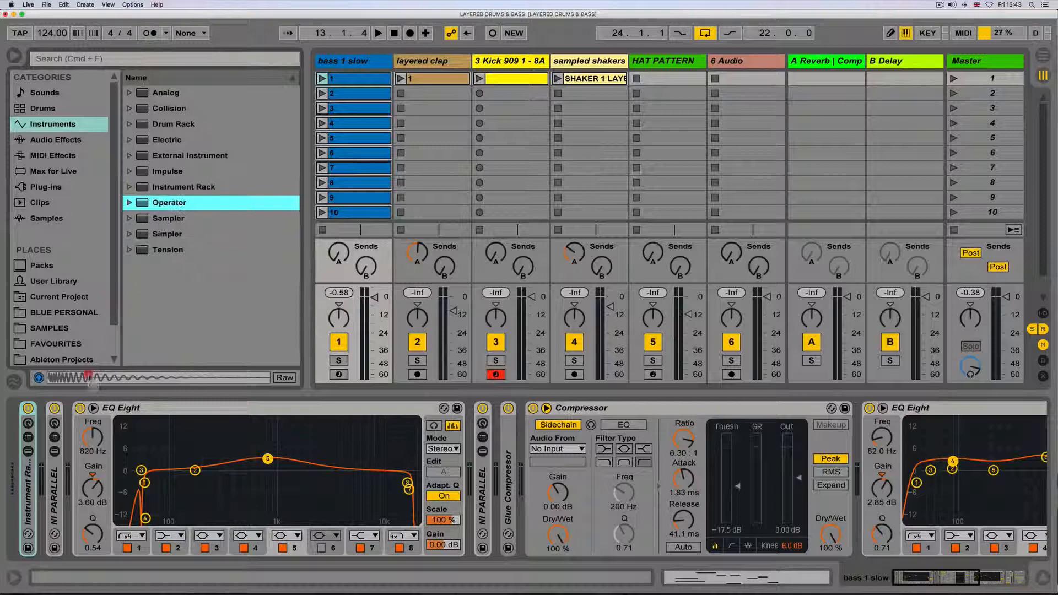
left_click(44, 430)
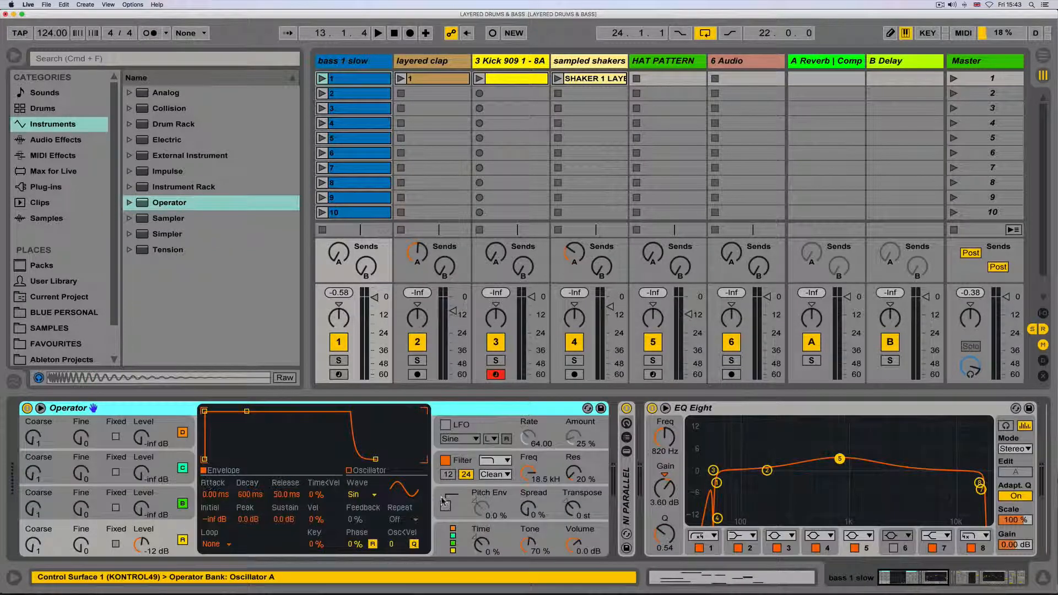
In Operator's global settings, route velocity to oscillator A's volume with an amount of 35.94.
left_click(466, 532)
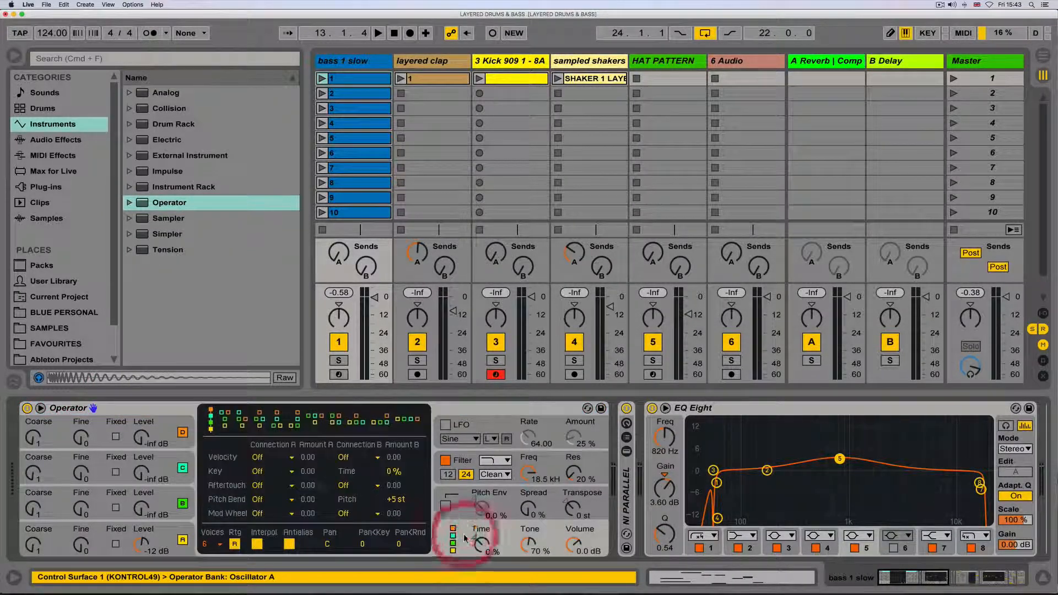
left_click(264, 460)
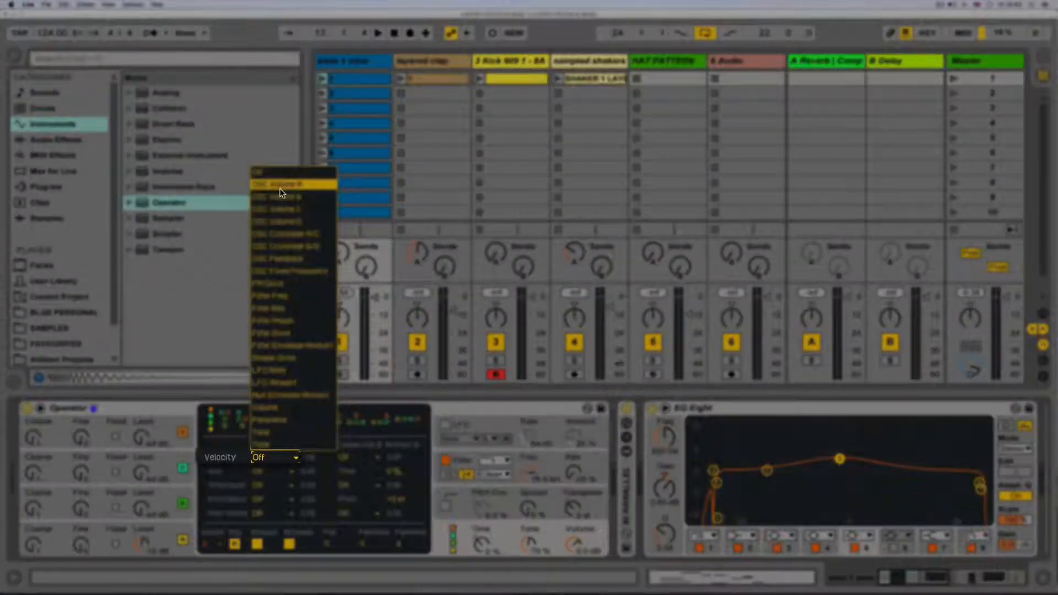
left_click(280, 187)
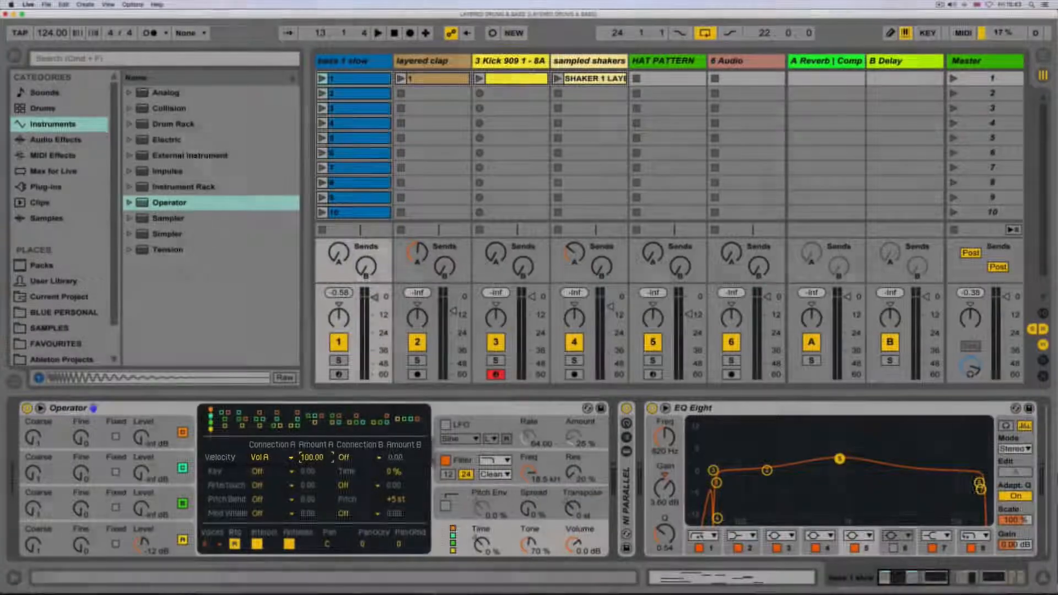
left_click_drag(313, 458, 313, 464)
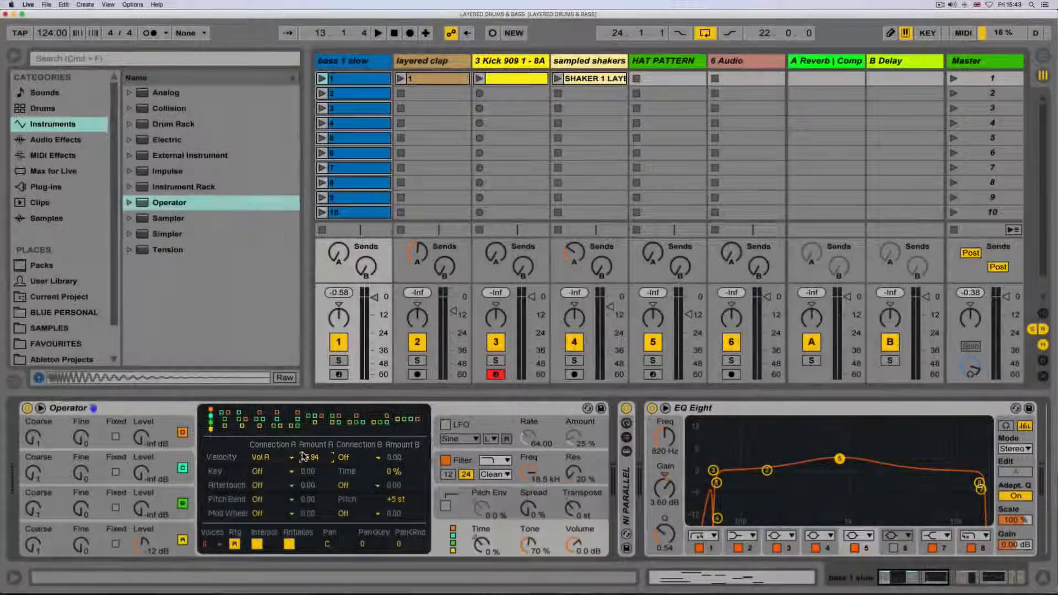
Return to the bass clip's note editor in Session View and place the insert marker at 1.2.3.
key("Tab")
key("shift+Tab")
key("shift+Tab")
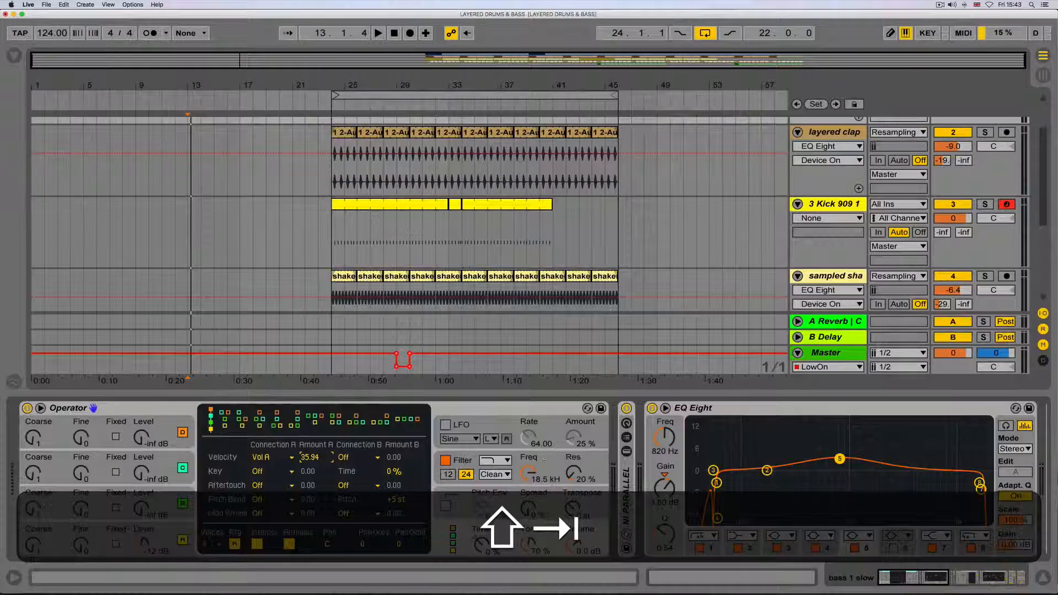
key("shift+Tab")
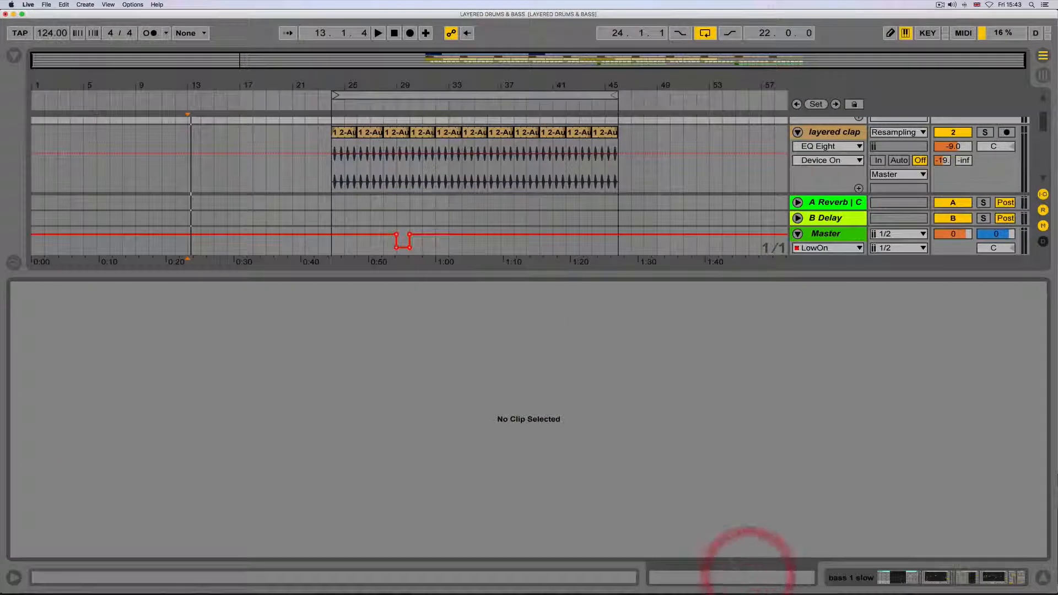
key("Tab")
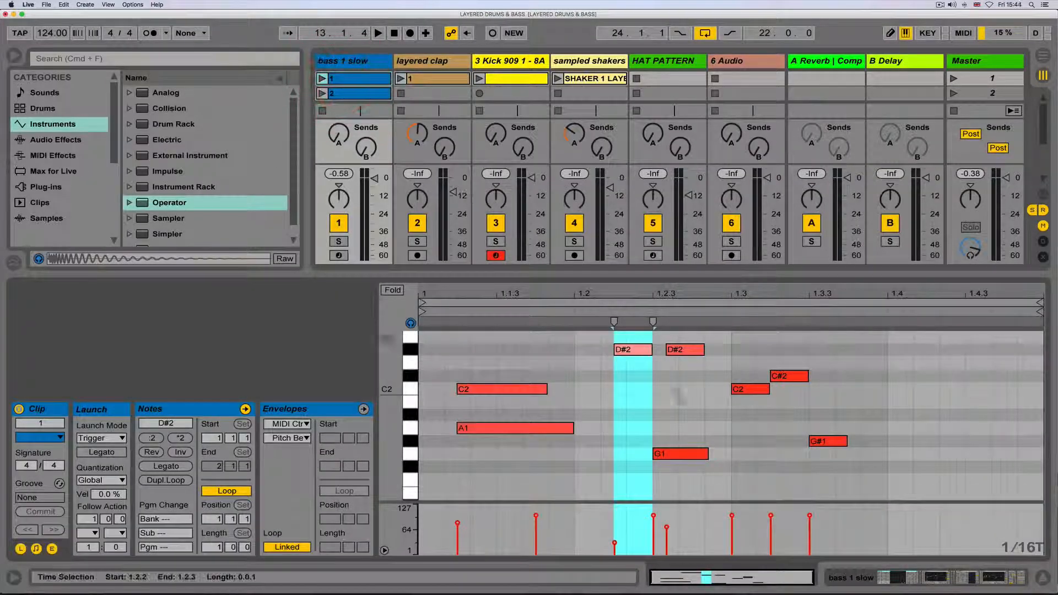
left_click(664, 408)
Copy the C2, C#2 and G#1 notes of beat 1.3 and paste them at 1.4.1.
scroll(714, 395, "down", 2)
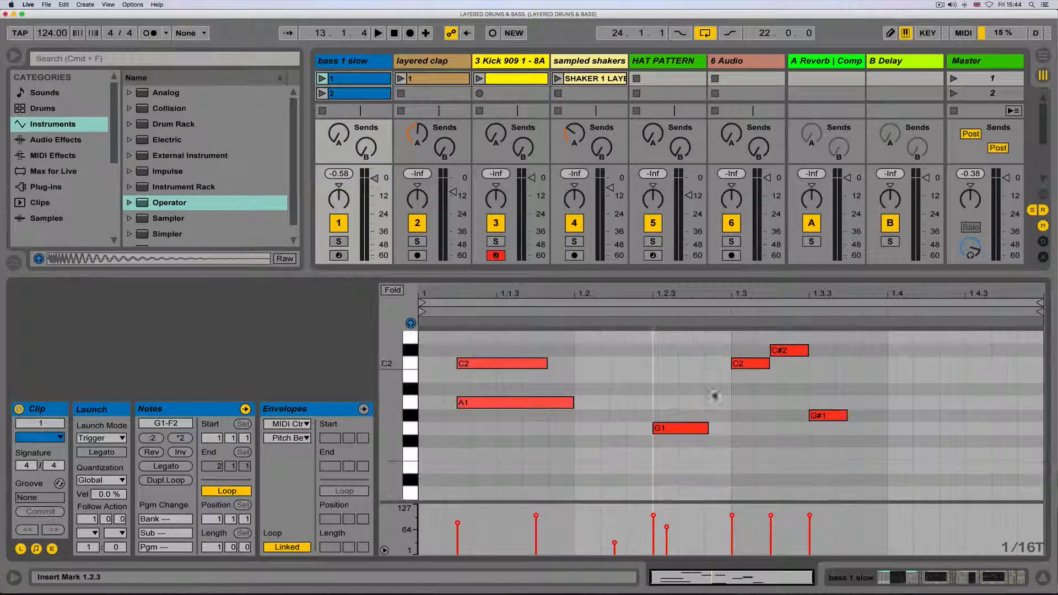
left_click_drag(859, 462, 725, 330)
scroll(749, 389, "up", 8)
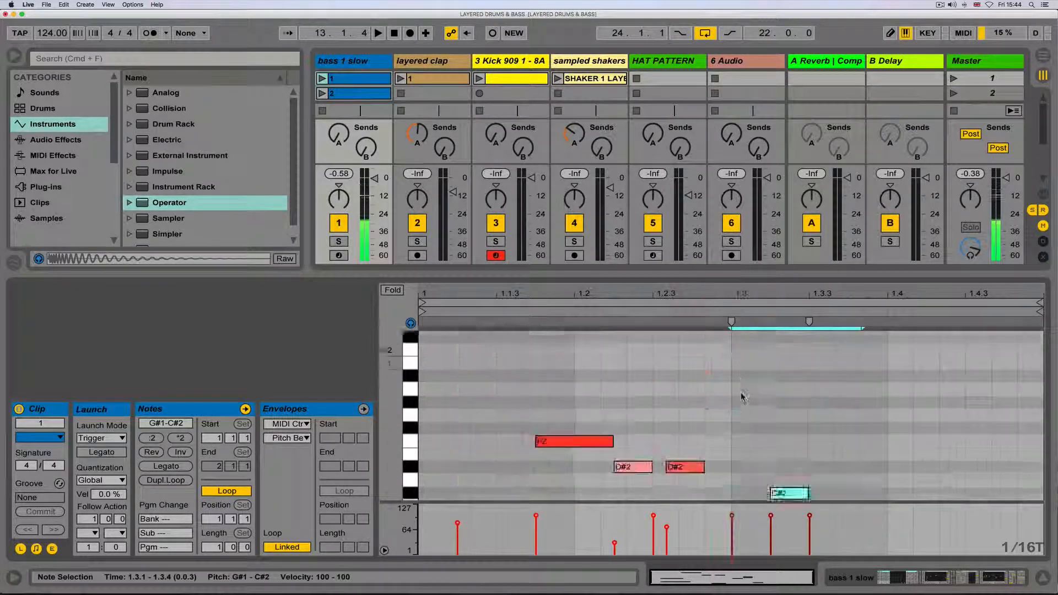
key("super+c")
scroll(879, 377, "down", 9)
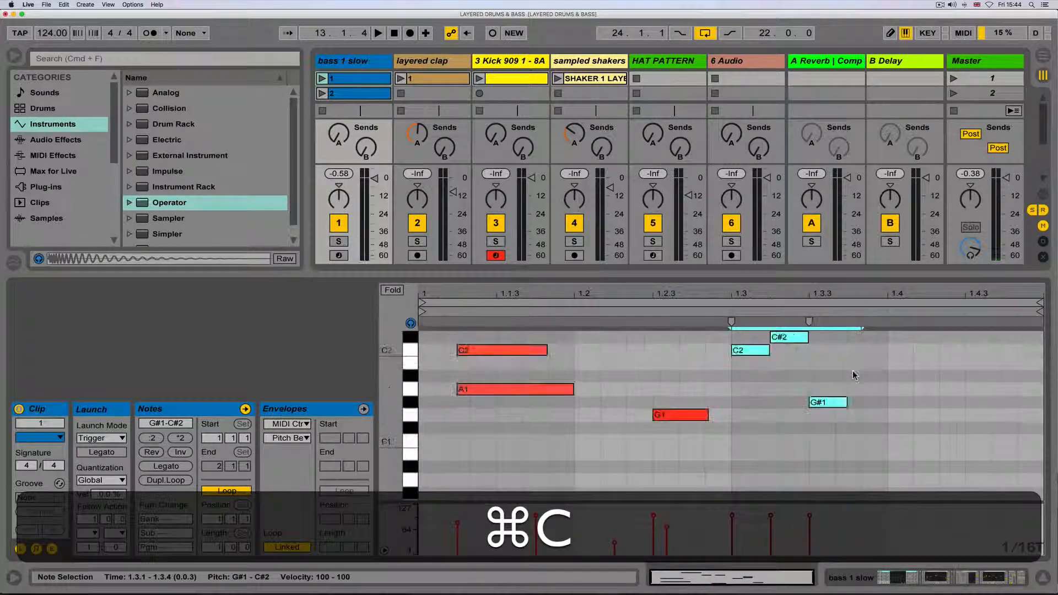
left_click(877, 378)
scroll(872, 378, "up", 4)
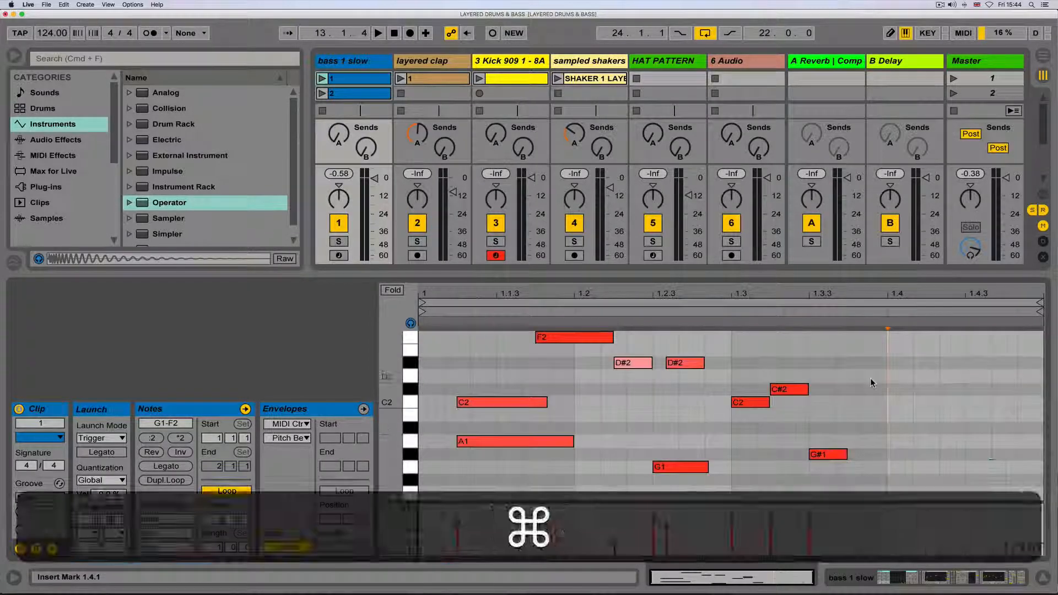
key("super+v")
Select the three pasted notes in beat 1.4 and delete them.
left_click_drag(999, 469, 899, 392)
right_click(907, 402)
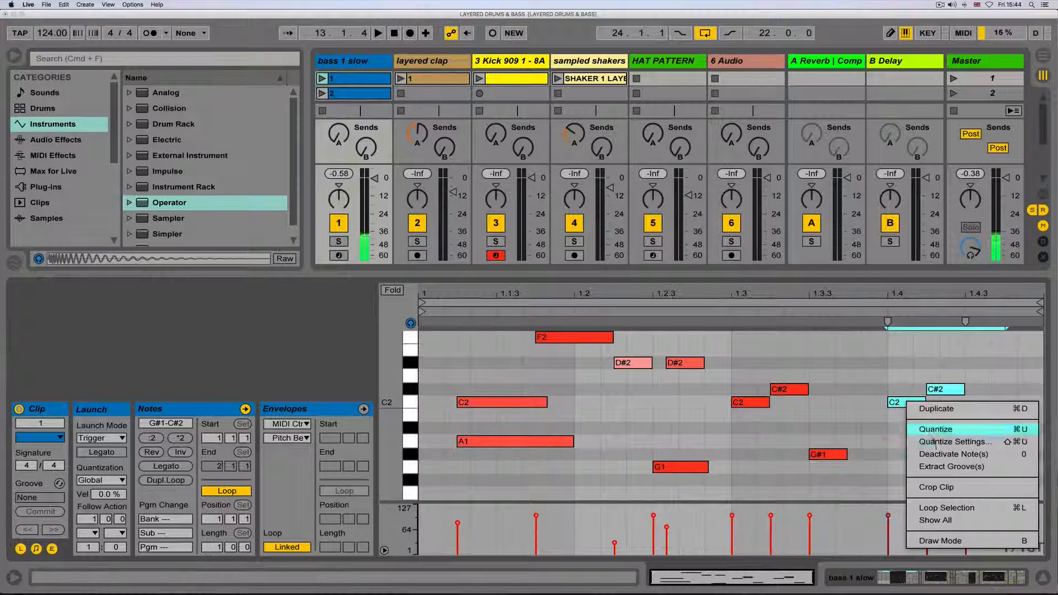
left_click(887, 414)
key("BackSpace")
Duplicate the C2, C#2 and G#1 notes of beat 1.3 into beat 1.4, and delete the duplicates.
left_click_drag(876, 364, 739, 473)
key("super+d")
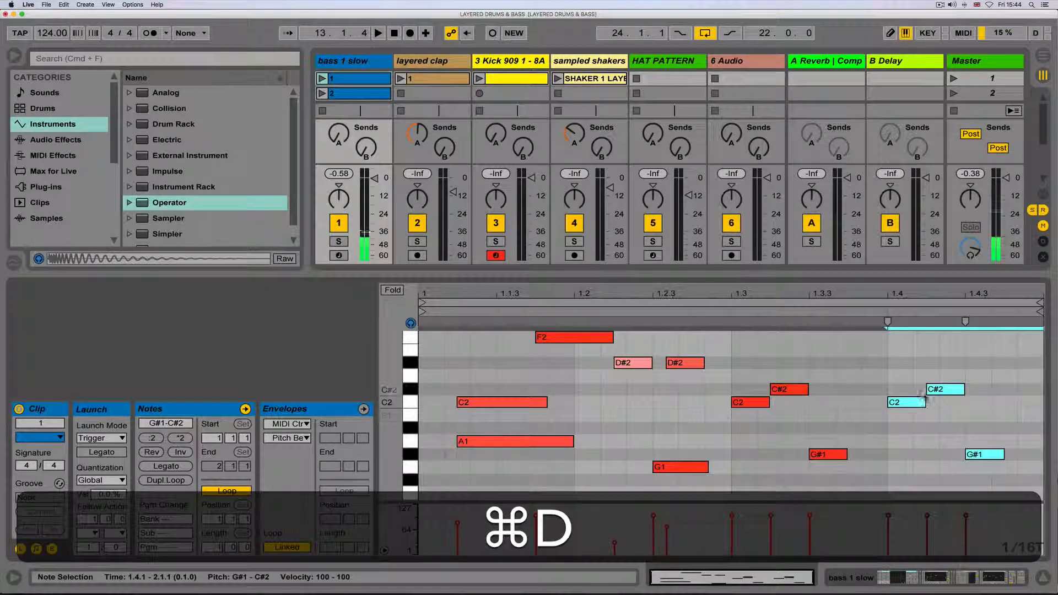
left_click_drag(923, 407, 919, 408)
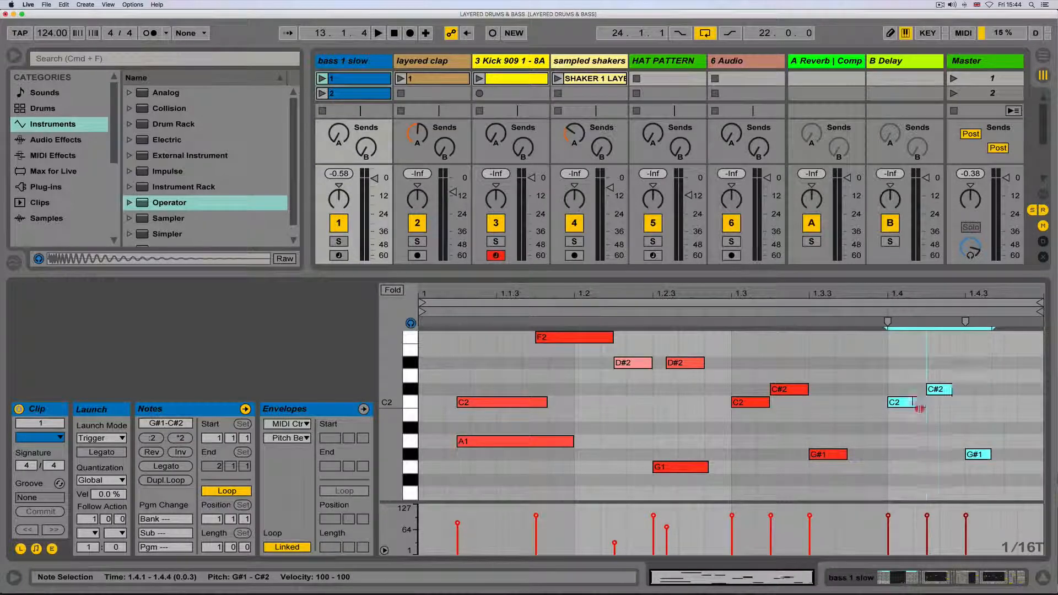
key("BackSpace")
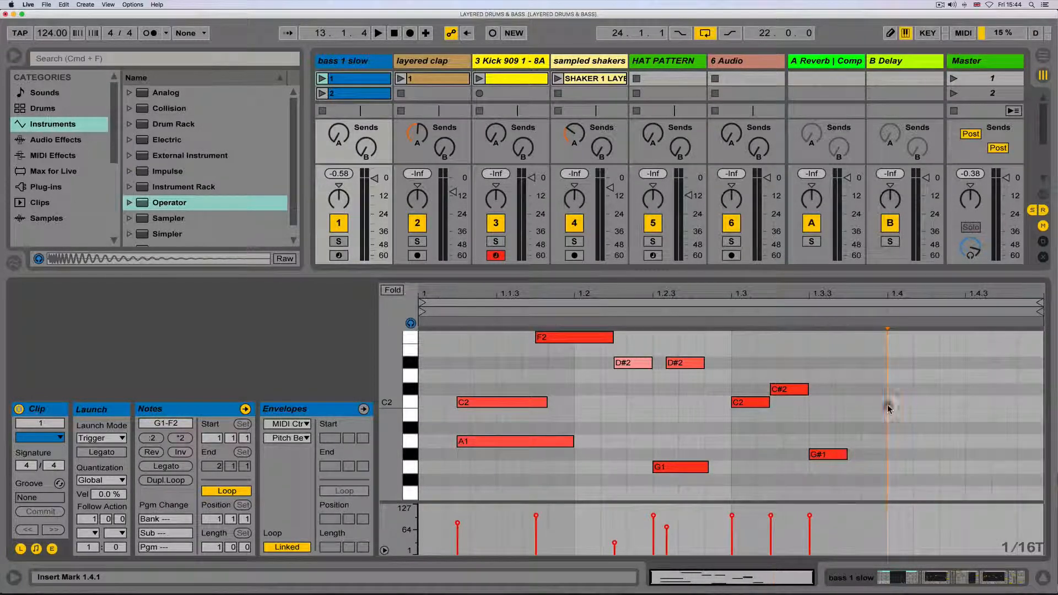
Duplicate the C2, C#2 and G#1 notes of beat 1.3 into beat 1.4 and set the duplicates' velocity to 46.
left_click(888, 407)
left_click_drag(886, 365, 761, 458)
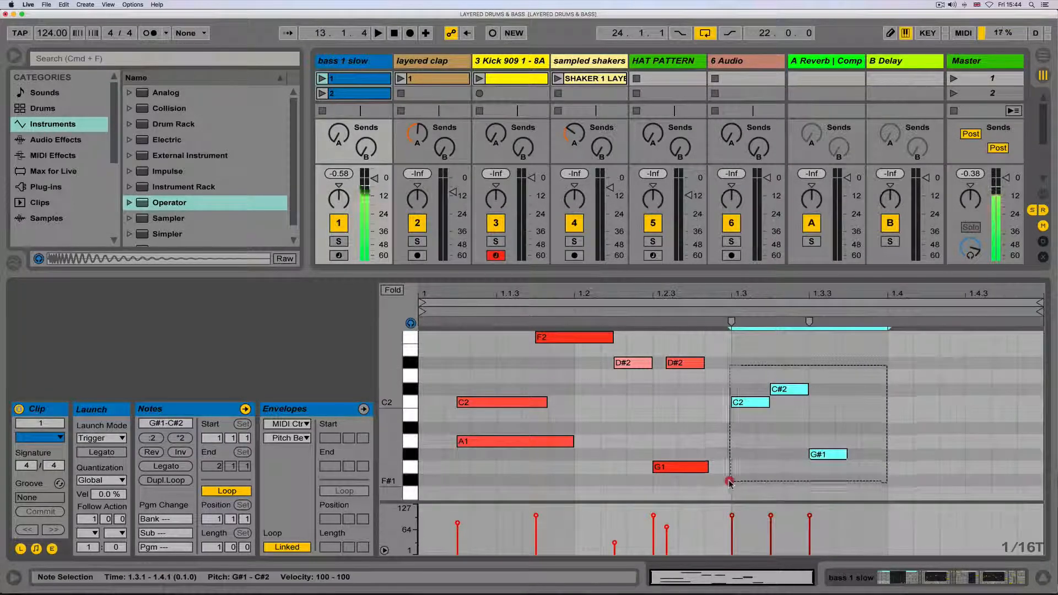
key("super+d")
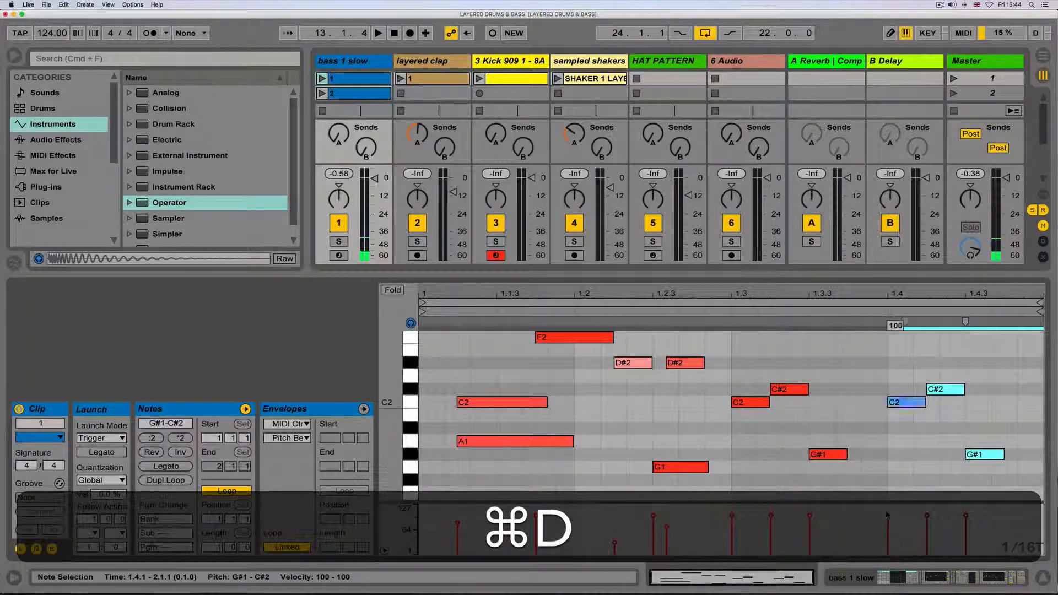
left_click_drag(887, 516, 887, 537)
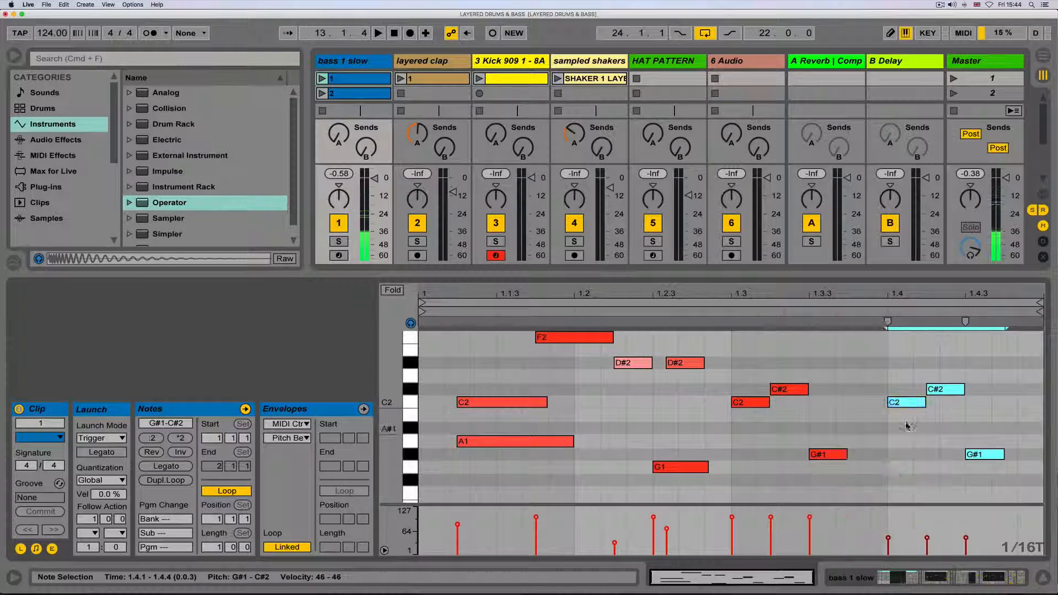
Set the C2 at 1.4.1 to velocity 100, and try levelling all three notes of beat 1.4 to one shared velocity.
left_click_drag(904, 403, 904, 386)
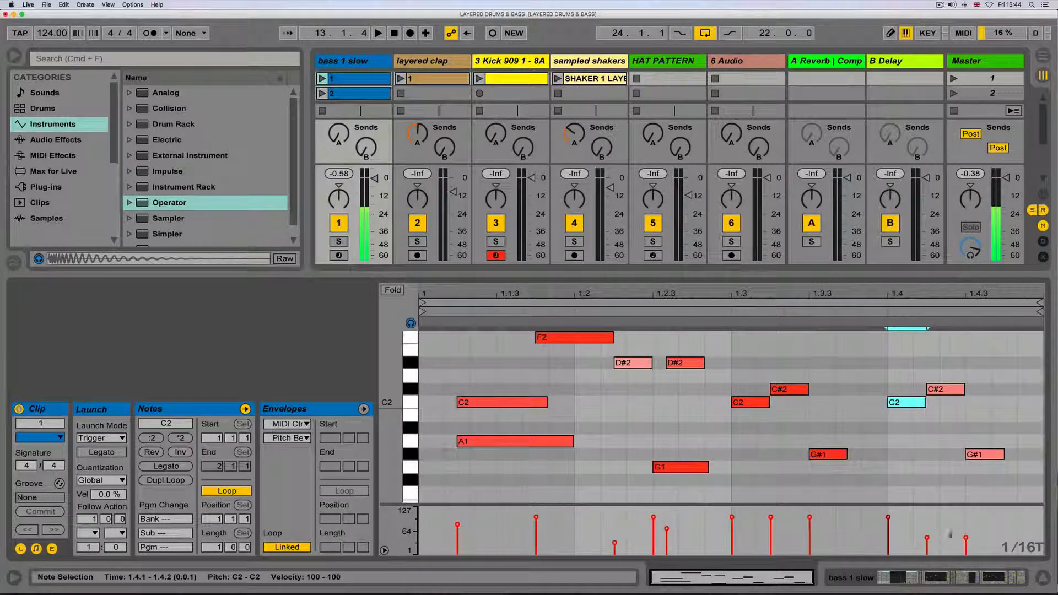
left_click_drag(962, 501, 915, 386)
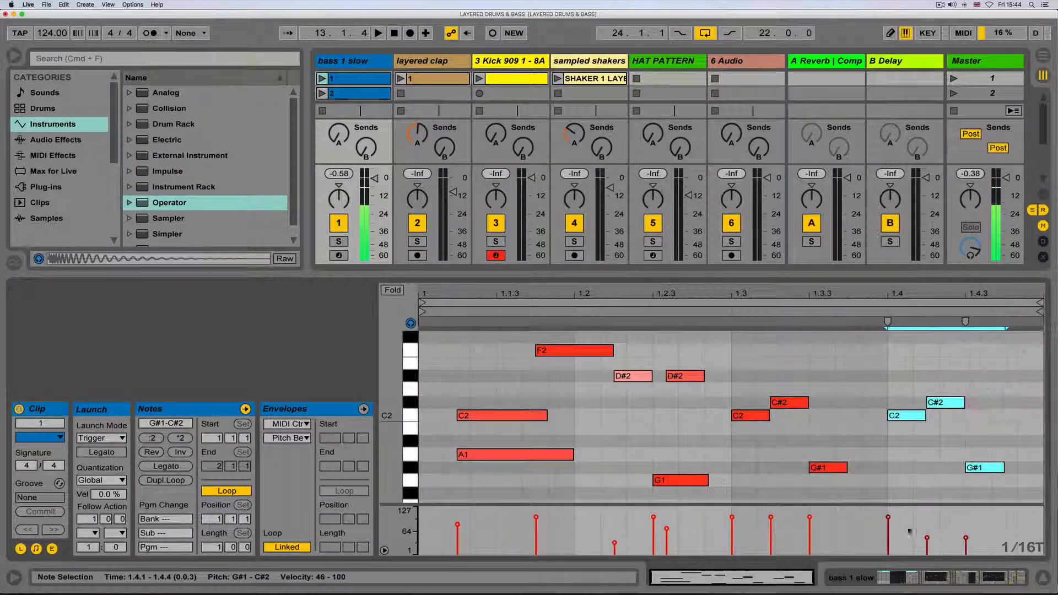
left_click_drag(888, 521, 887, 543)
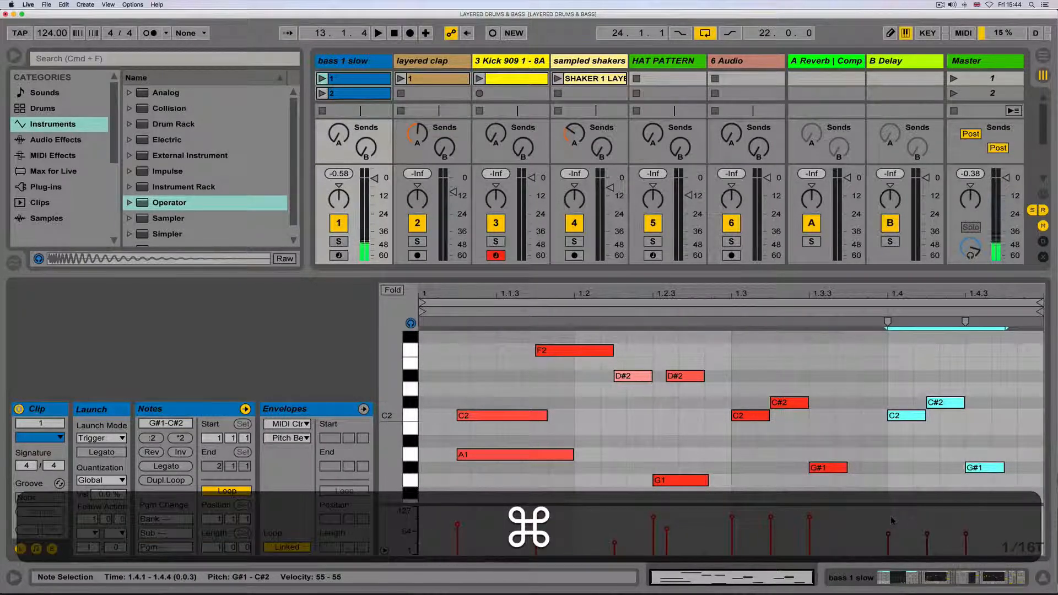
key("super+z")
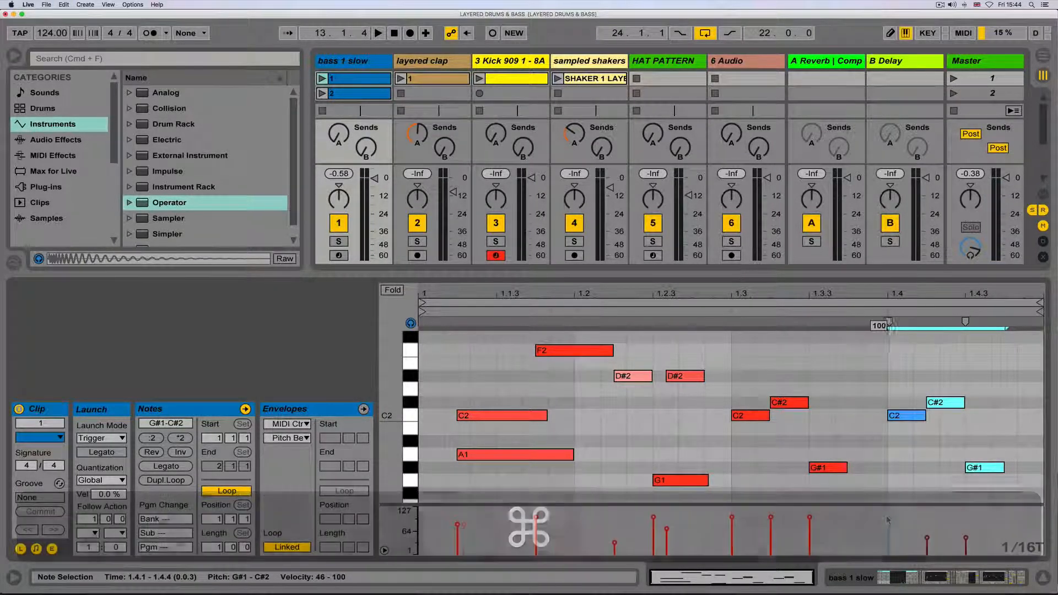
mouse_move(888, 519)
left_mouse_down()
mouse_move(888, 543)
mouse_move(887, 516)
left_mouse_up()
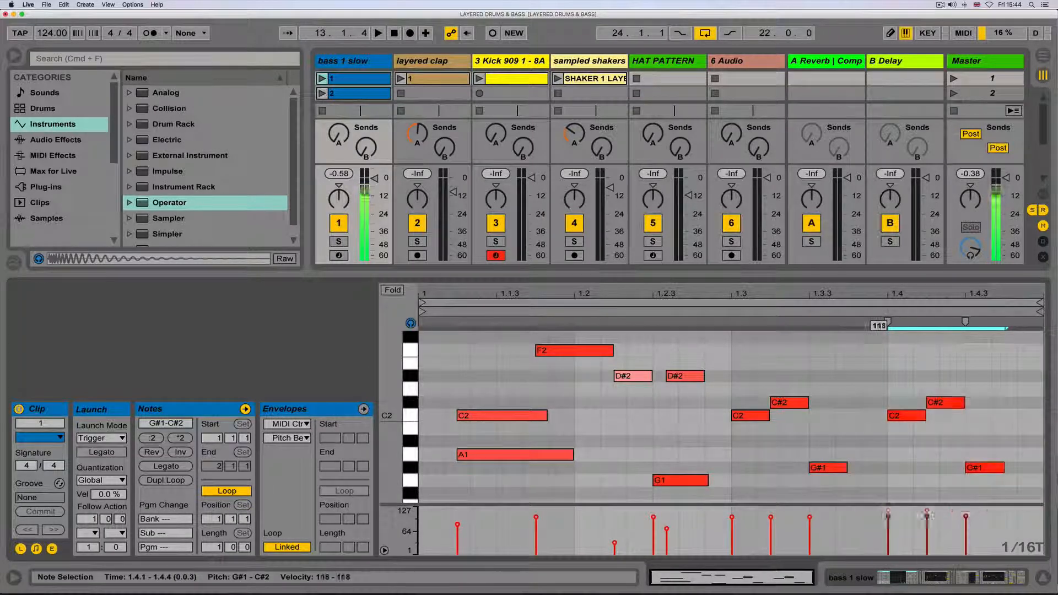
Add A#1 and D#2 notes at 1.4.1 and give the notes stacked there different velocities.
double_click(892, 441)
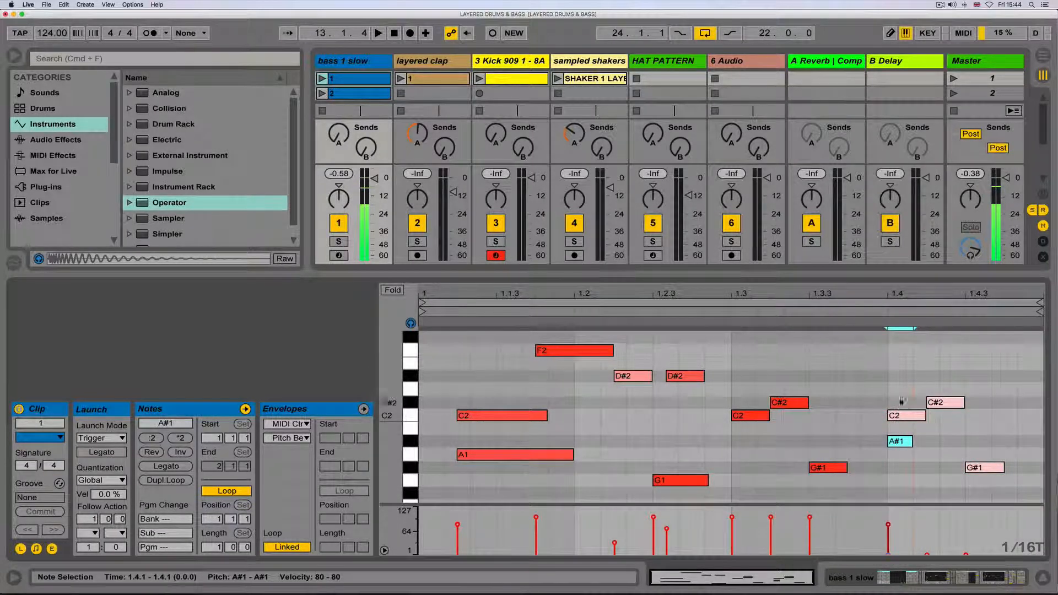
left_click_drag(892, 465, 880, 357)
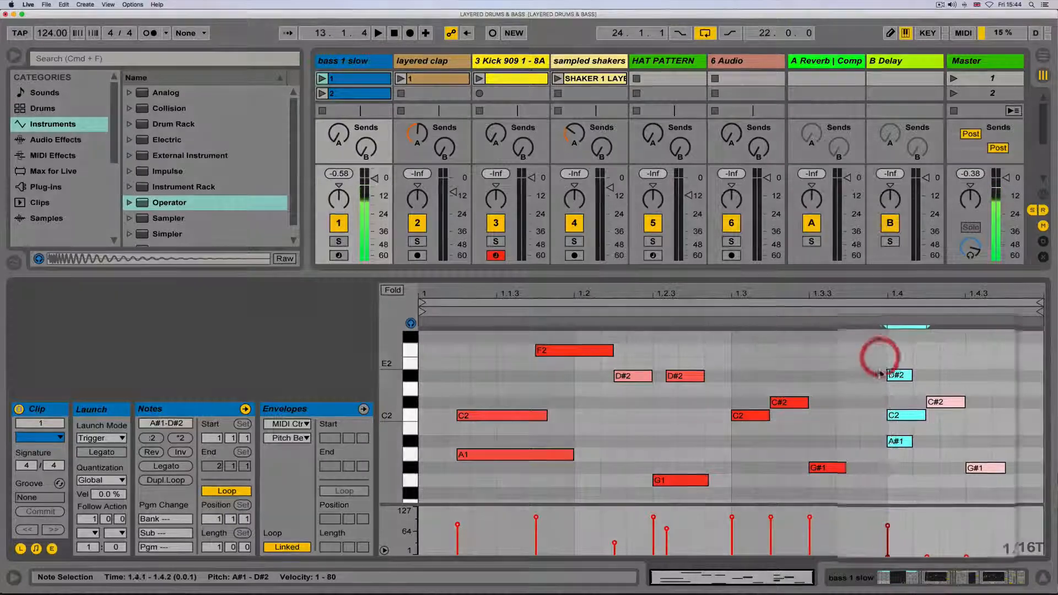
left_click(876, 378)
left_click(895, 370)
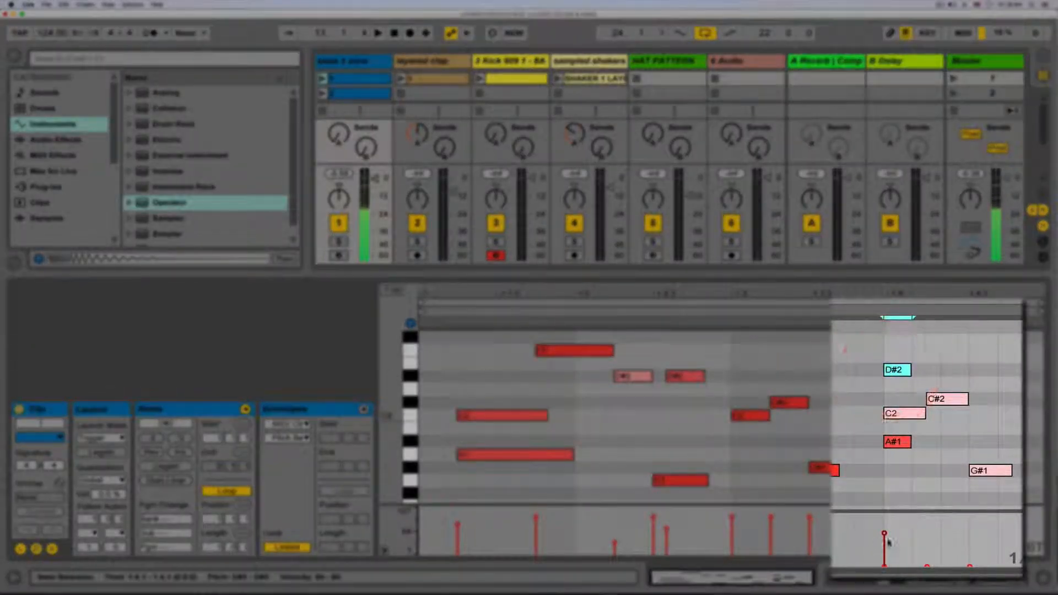
left_click(904, 415)
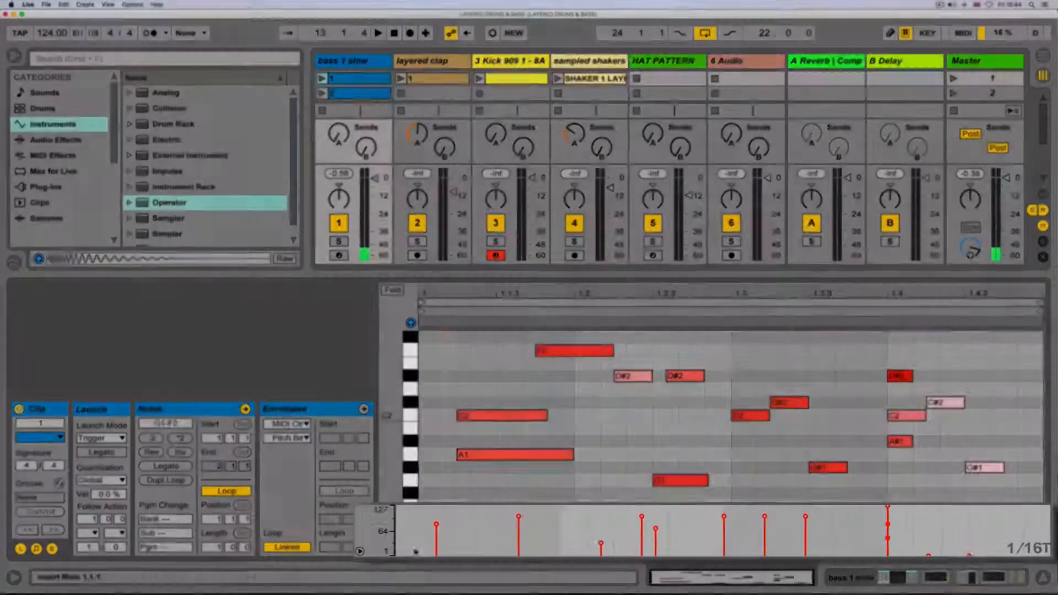
Draw rising and falling velocity ramps across the whole clip, finishing with an even line at about 114.
left_click(444, 543)
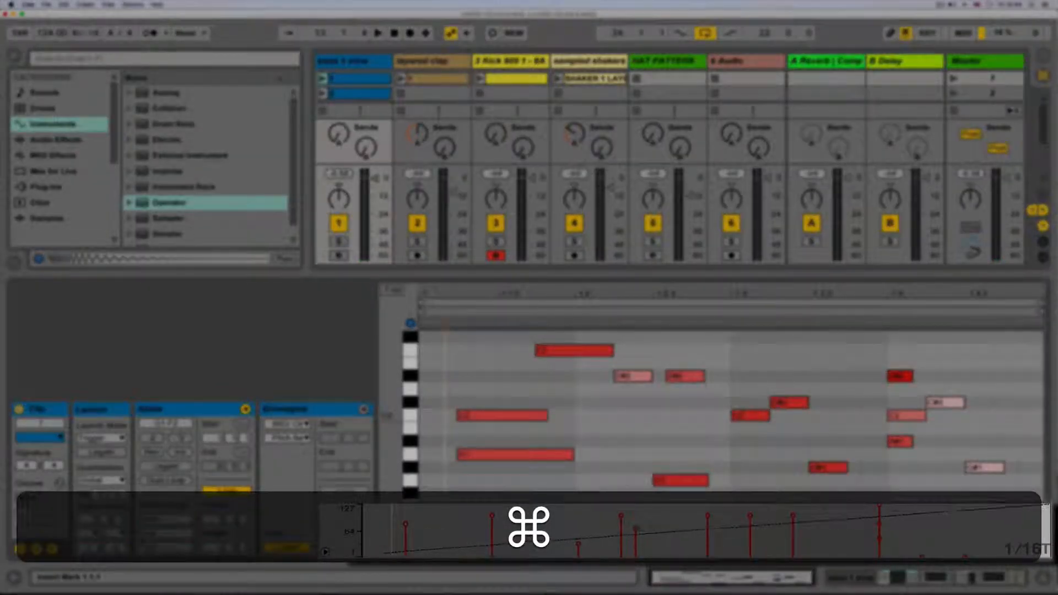
left_click_drag(1041, 506, 442, 510)
left_click(441, 509)
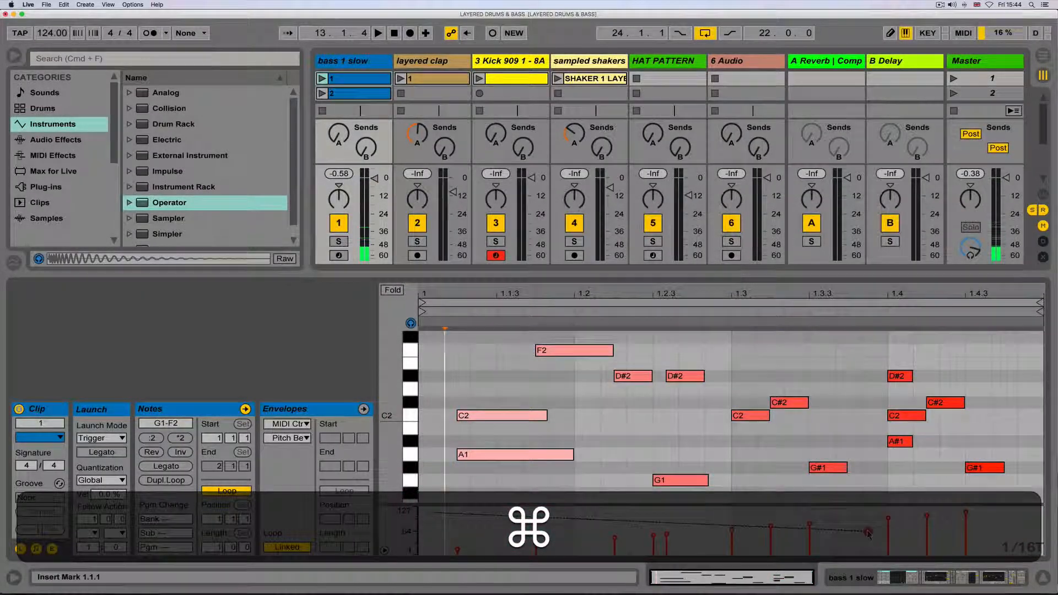
left_click_drag(868, 533, 1041, 509)
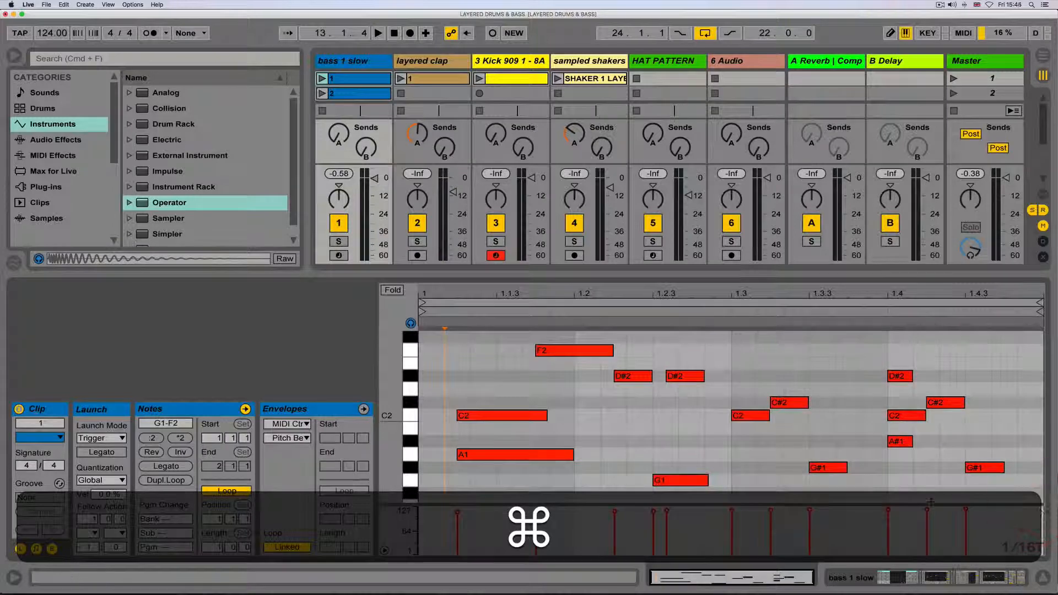
Turn on Draw mode, draw a C#3 note near the start of the clip and erase it.
scroll(613, 454, "down", 2)
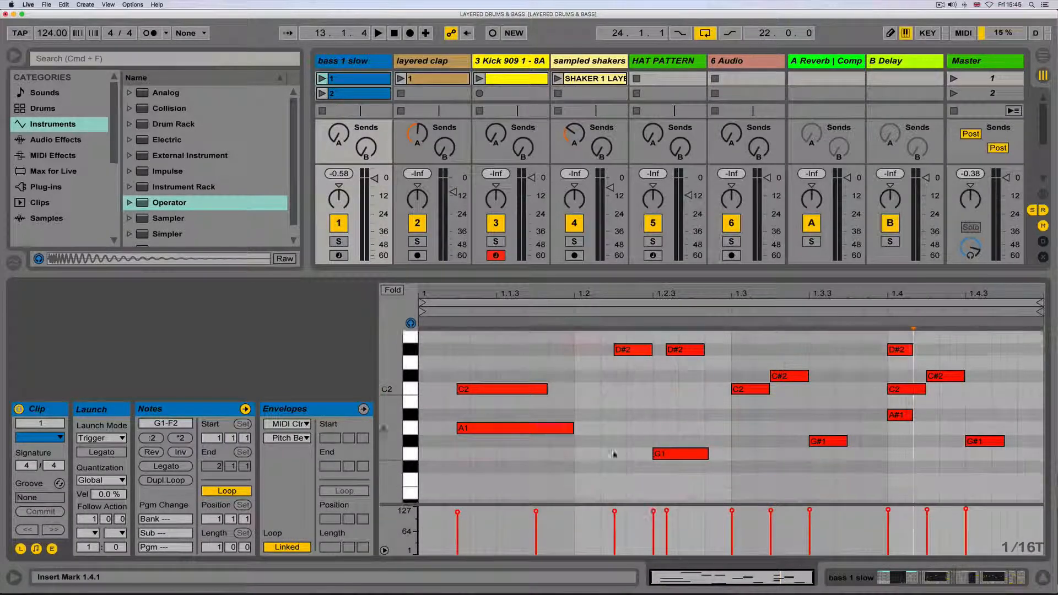
scroll(595, 417, "up", 2)
key("b")
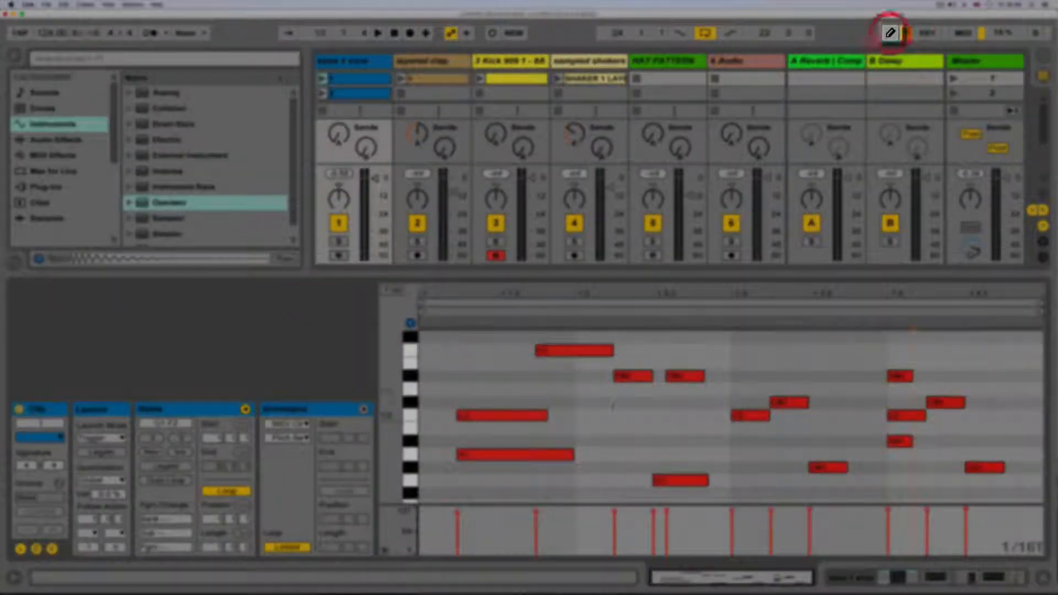
scroll(611, 436, "up", 10)
scroll(622, 439, "down", 20)
scroll(625, 440, "up", 9)
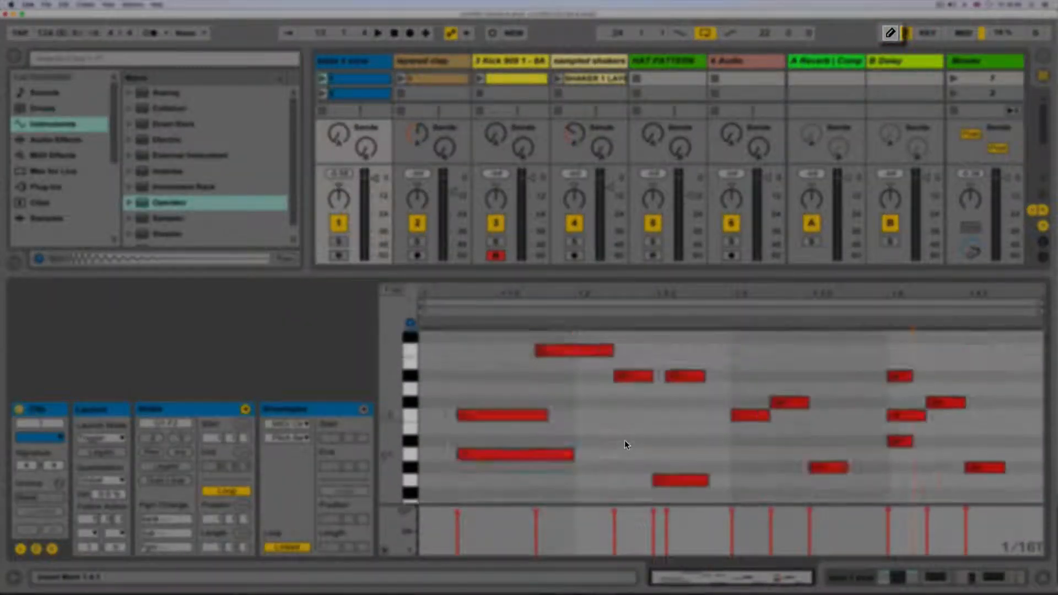
scroll(625, 440, "up", 3)
key("b")
scroll(630, 369, "down", 2)
scroll(623, 364, "up", 9)
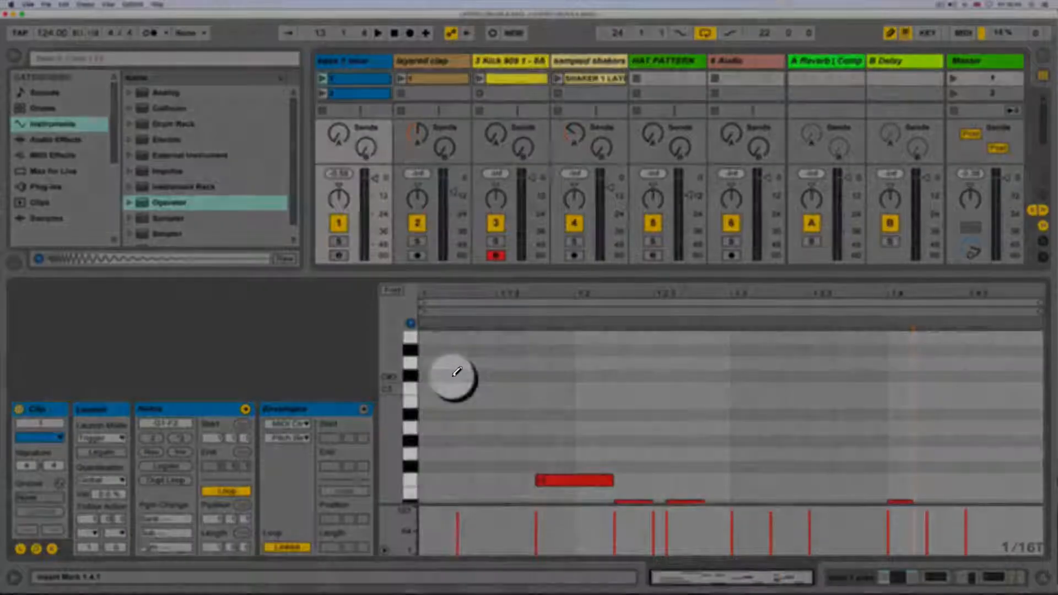
left_click(456, 375)
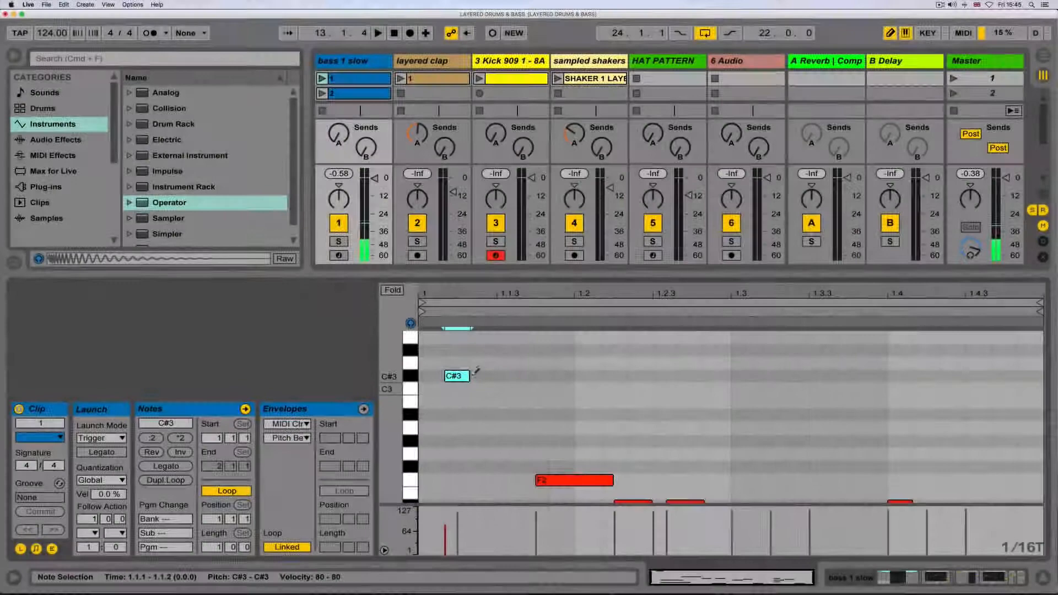
left_click(463, 374)
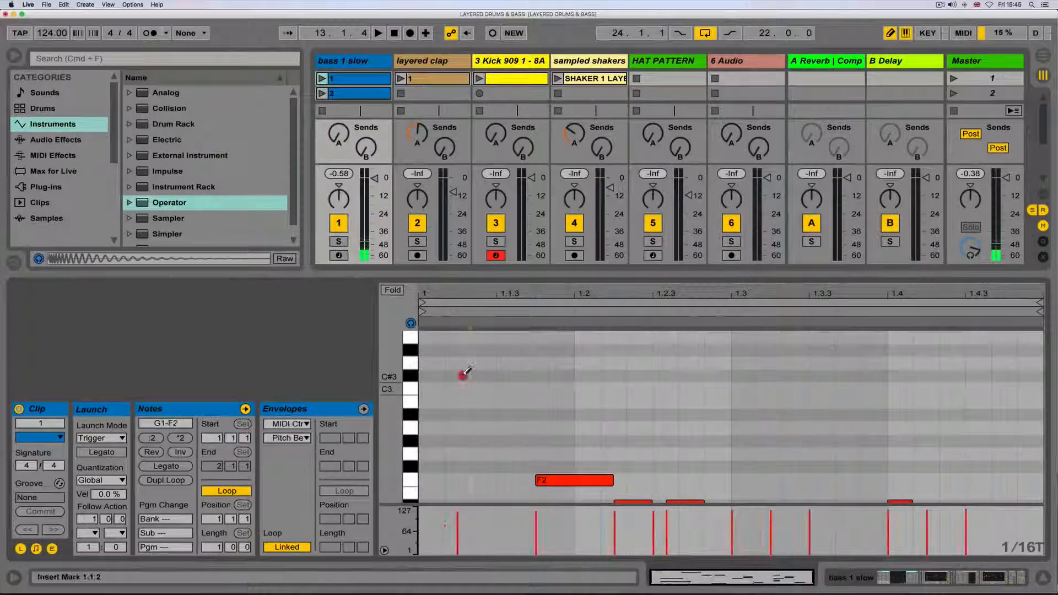
Draw a run of notes in the empty rows above F2, erase them, and turn Draw mode off.
mouse_move(457, 375)
left_mouse_down()
mouse_move(669, 375)
mouse_move(658, 375)
left_mouse_up()
mouse_move(529, 349)
left_mouse_down()
mouse_move(667, 350)
mouse_move(461, 371)
left_mouse_up()
left_click(665, 376)
mouse_move(530, 350)
left_mouse_down()
mouse_move(549, 343)
mouse_move(540, 352)
left_mouse_up()
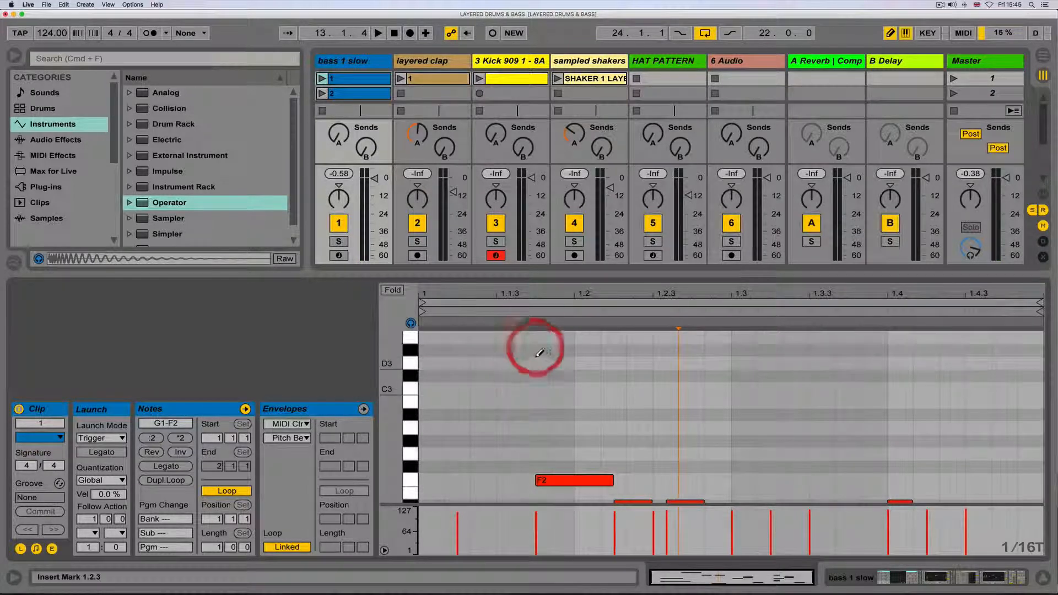
scroll(540, 358, "down", 5)
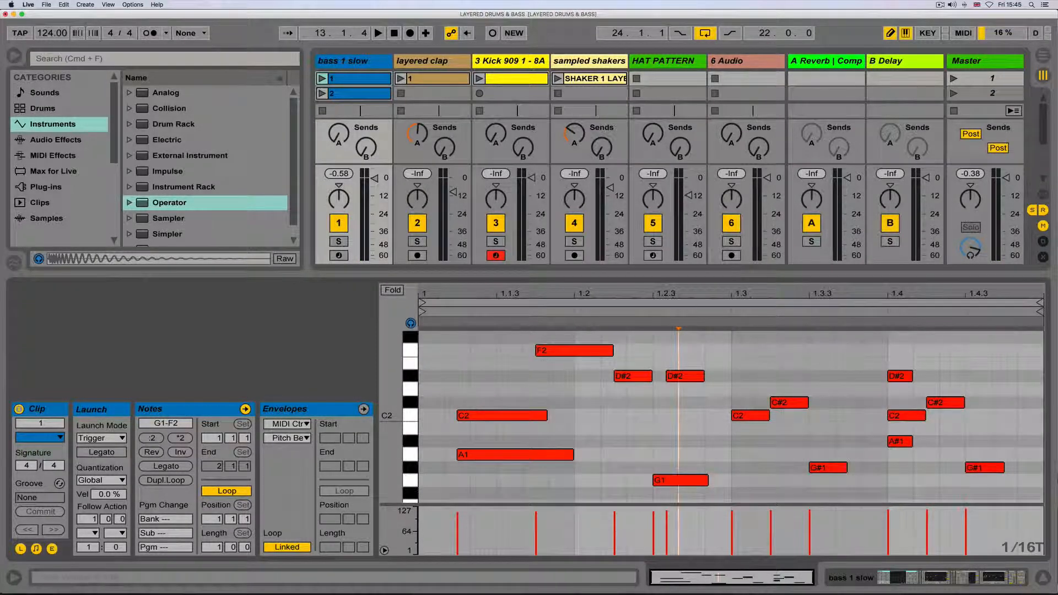
left_click(888, 34)
Deactivate the F2, C2 and A1 notes at the start of the clip.
right_click(563, 356)
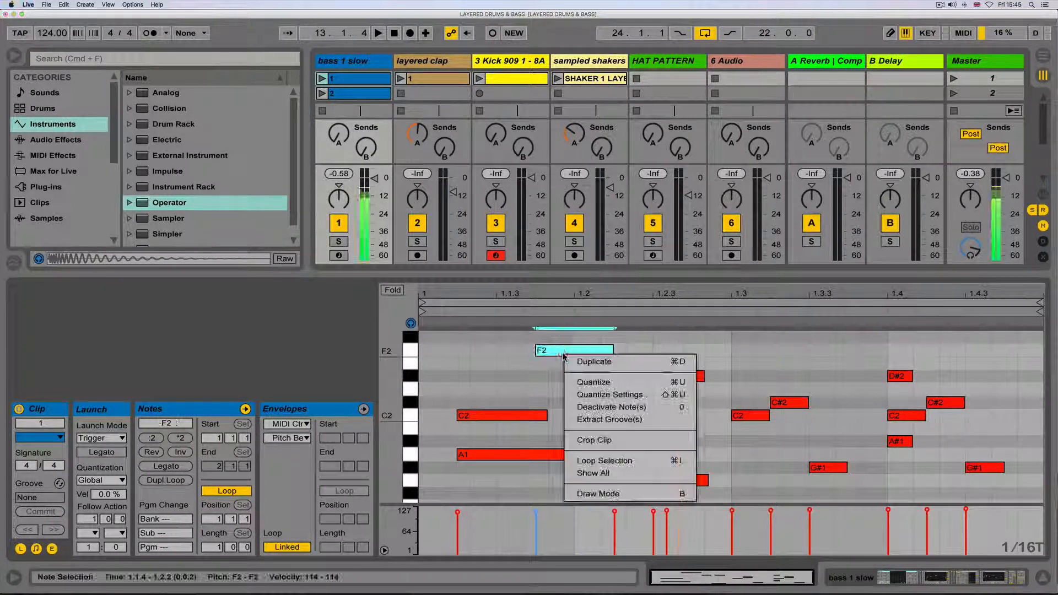
left_click(535, 355)
key("0")
left_click(524, 416)
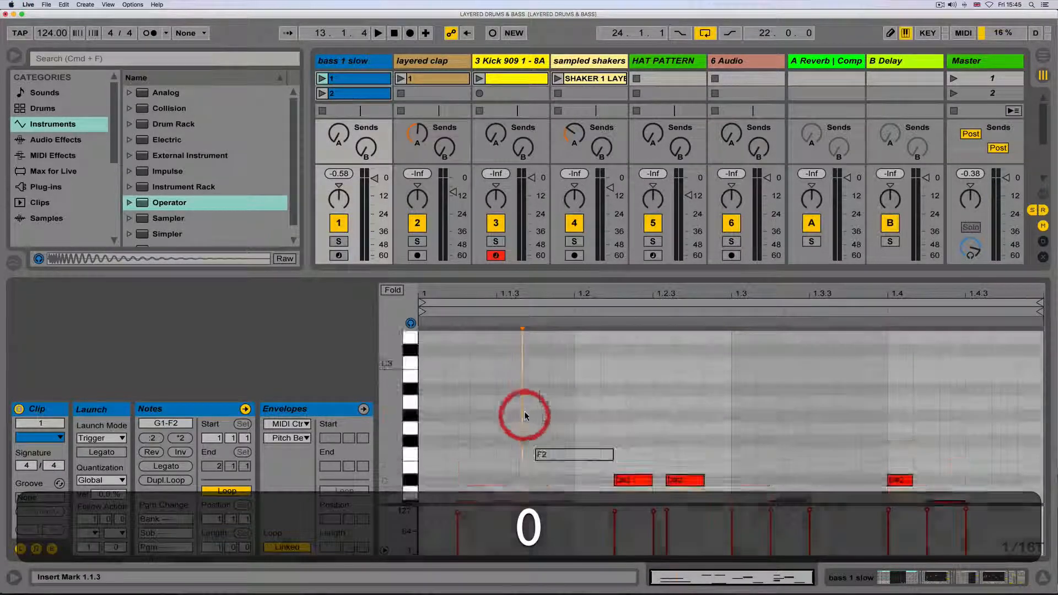
left_click(528, 417)
key("0")
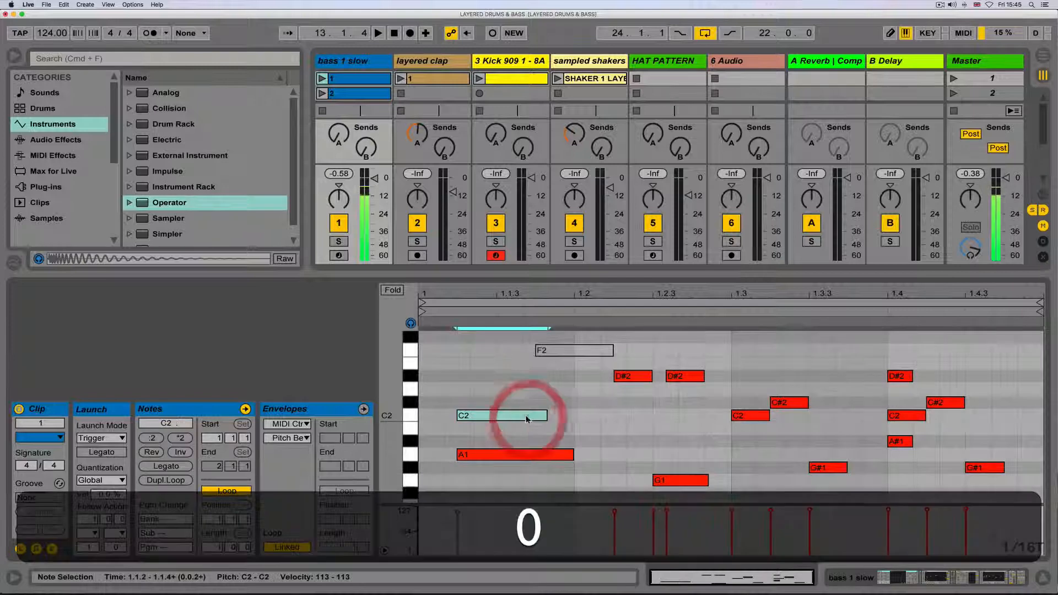
left_click(524, 454)
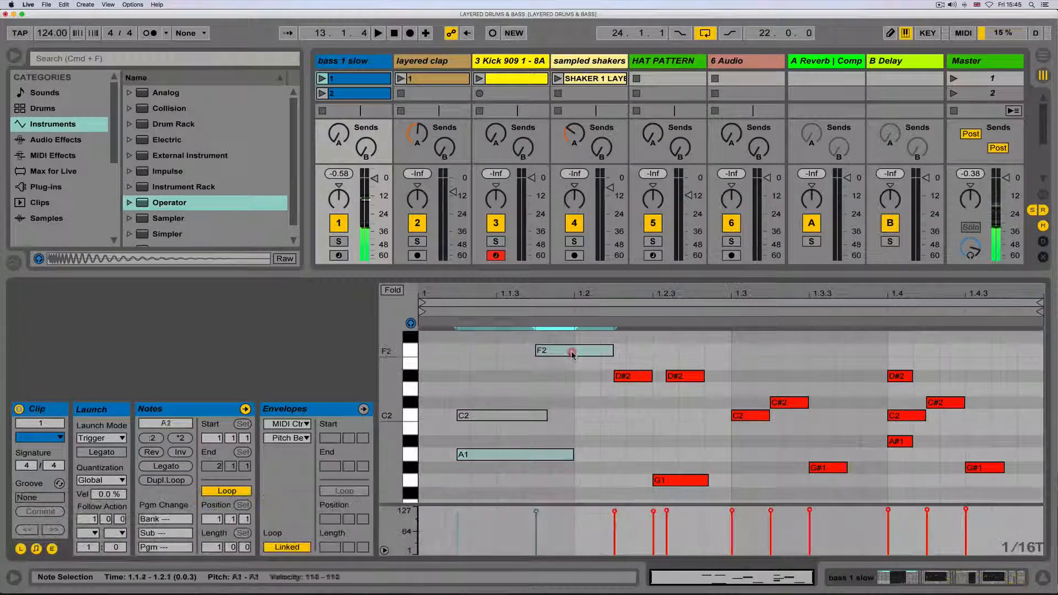
Select the deactivated F2, C2 and A1 notes together, reactivate them and clear the selection.
left_click(567, 350)
left_click_drag(608, 338, 520, 484)
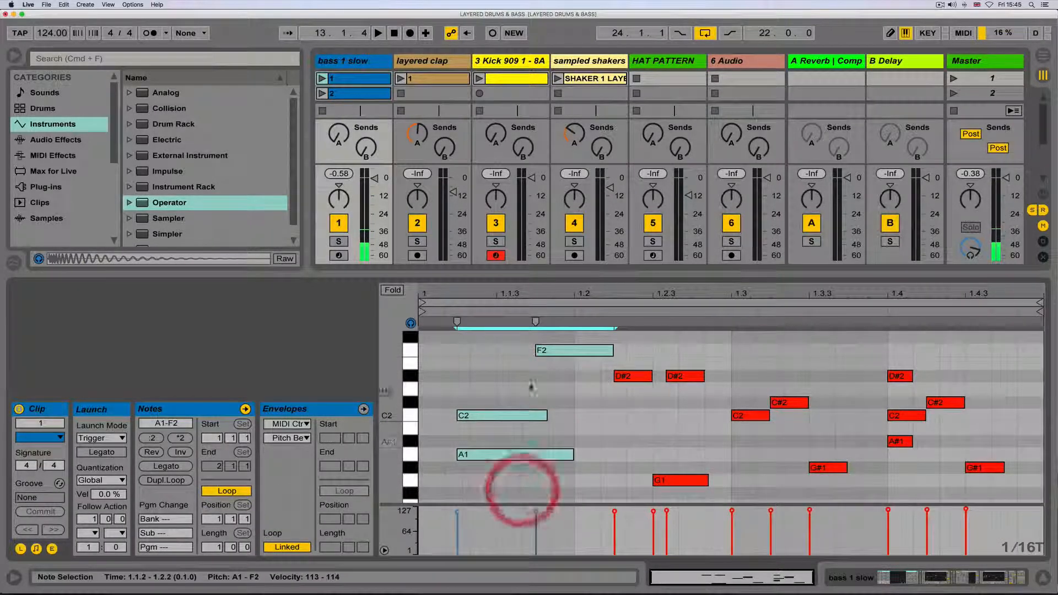
key("0")
left_click(536, 382)
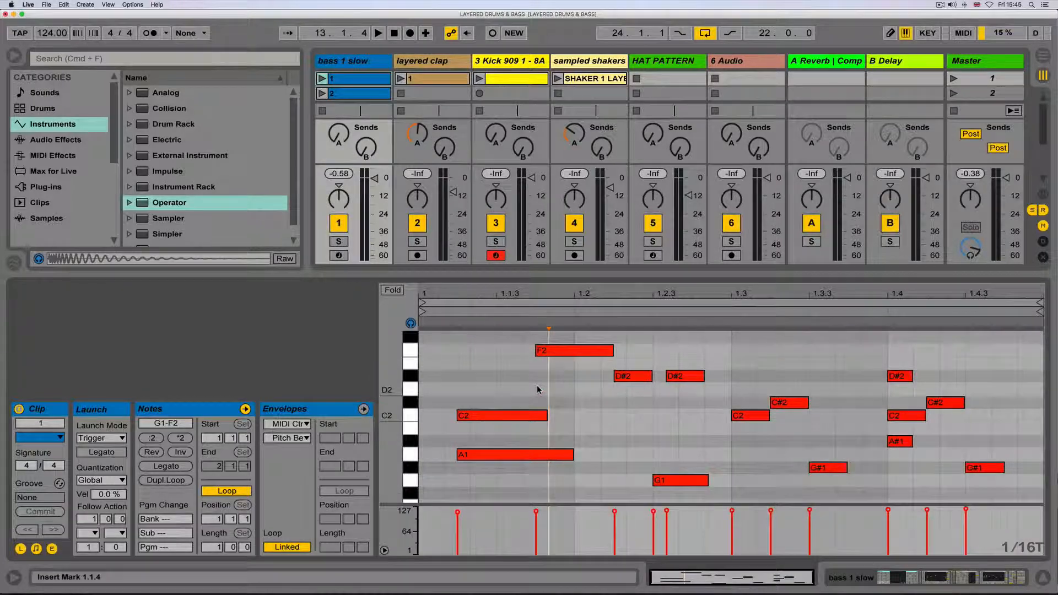
Select the F2 note and examine the piano roll's key range at different scroll positions and vertical zoom levels.
right_click(572, 351)
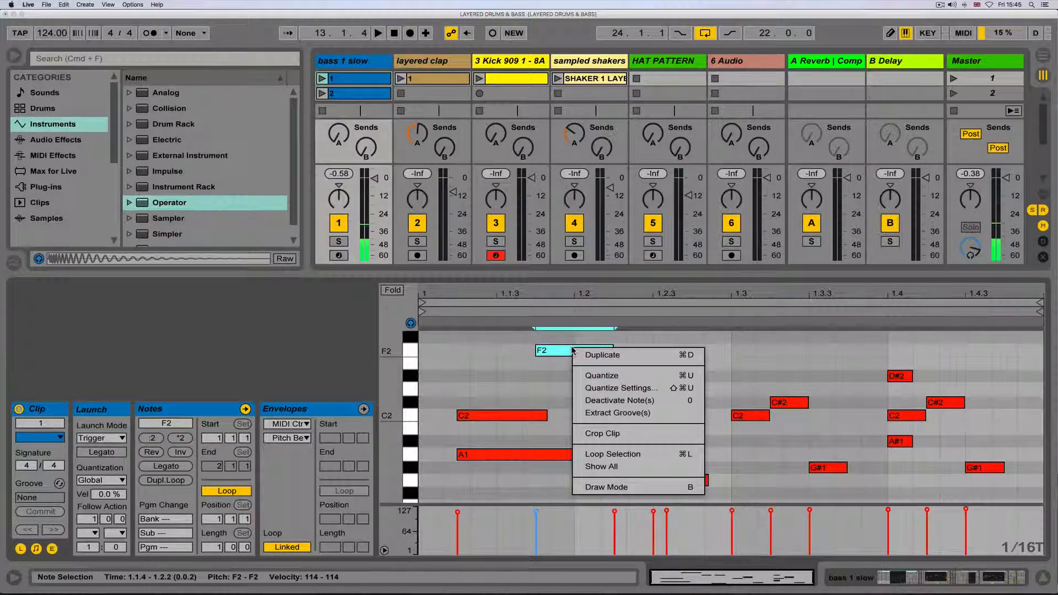
left_click(551, 359)
scroll(552, 359, "down", 2)
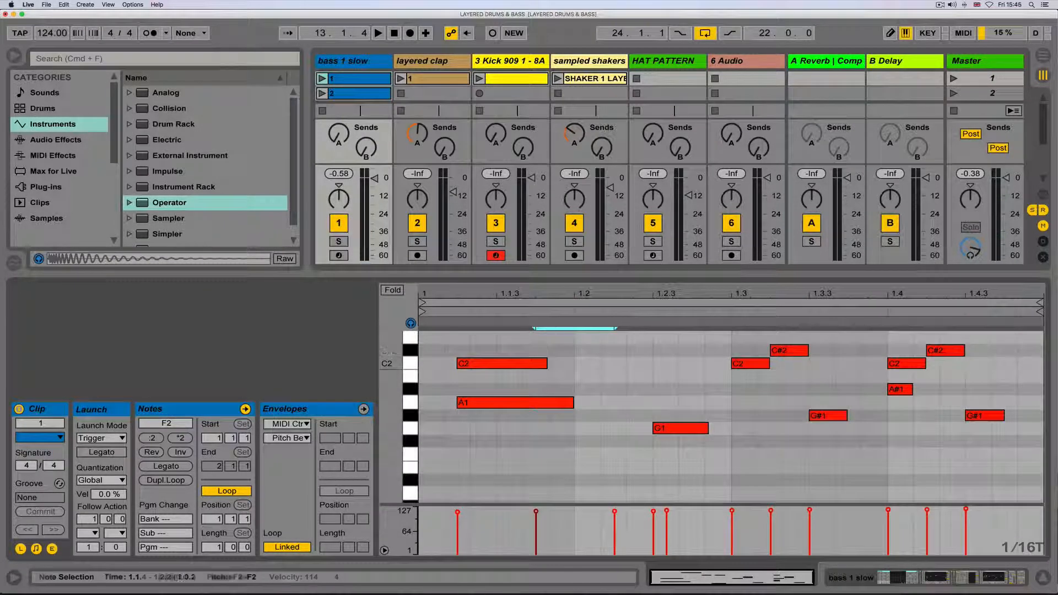
scroll(485, 365, "up", 4)
scroll(485, 364, "down", 2)
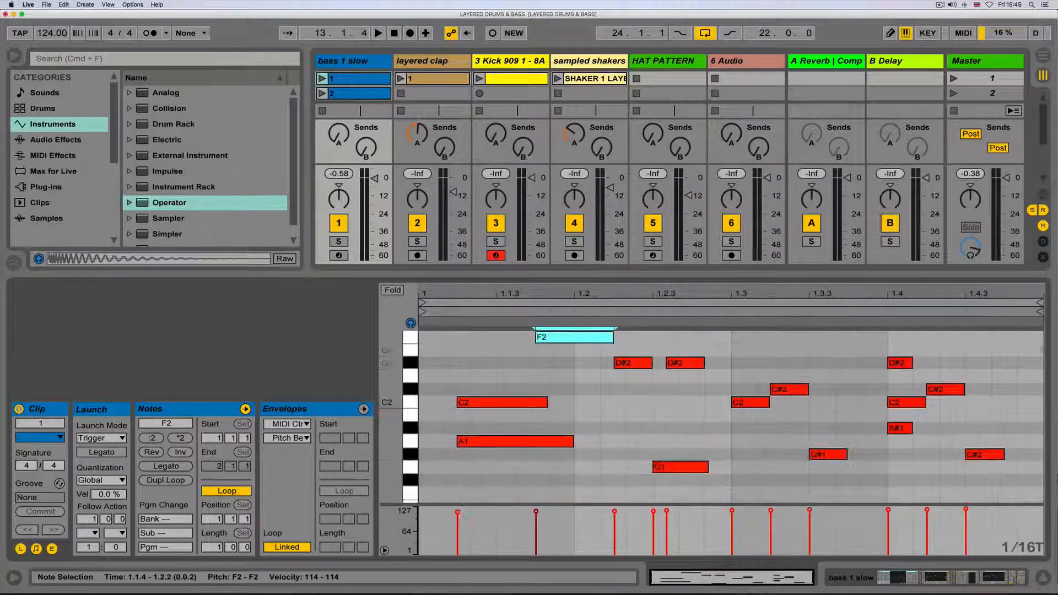
left_click_drag(377, 387, 364, 389)
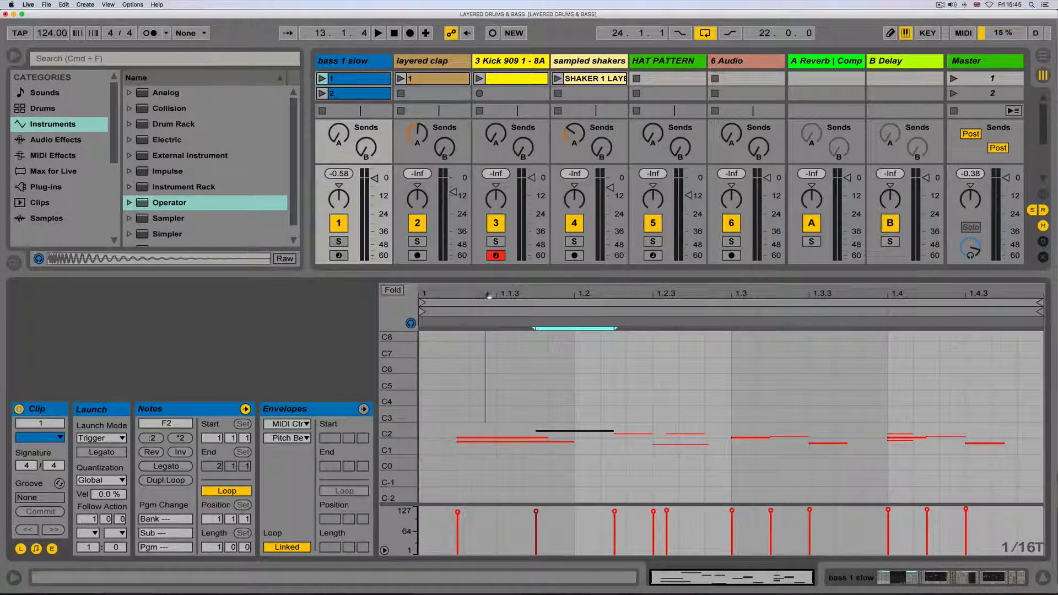
left_click_drag(388, 430, 430, 335)
Fold the note editor to only the rows containing notes, unfold it, and zoom out to show several octaves.
left_click(392, 290)
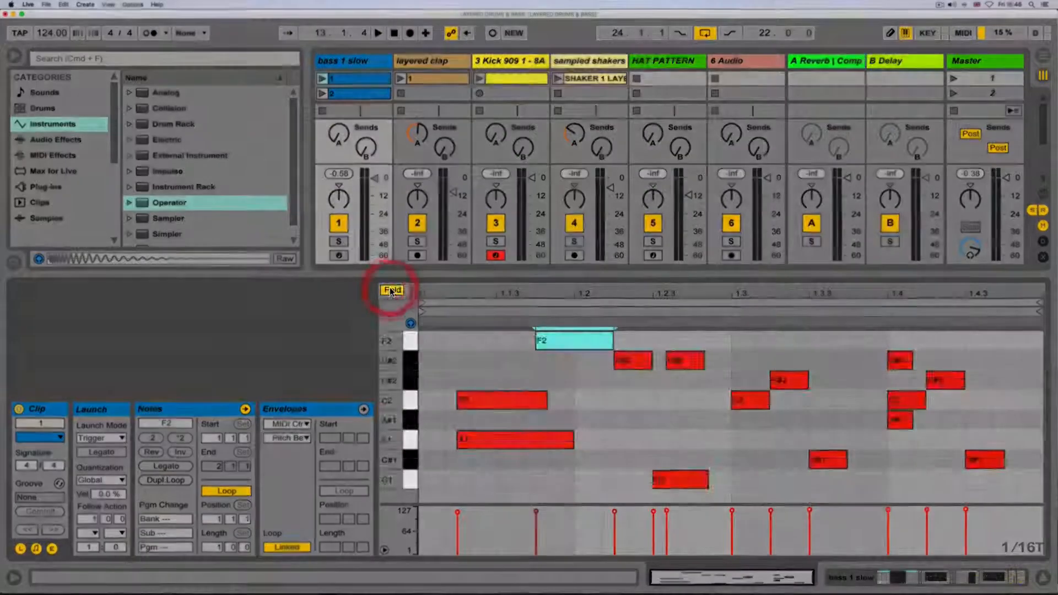
left_click(391, 291)
left_click_drag(400, 391, 380, 365)
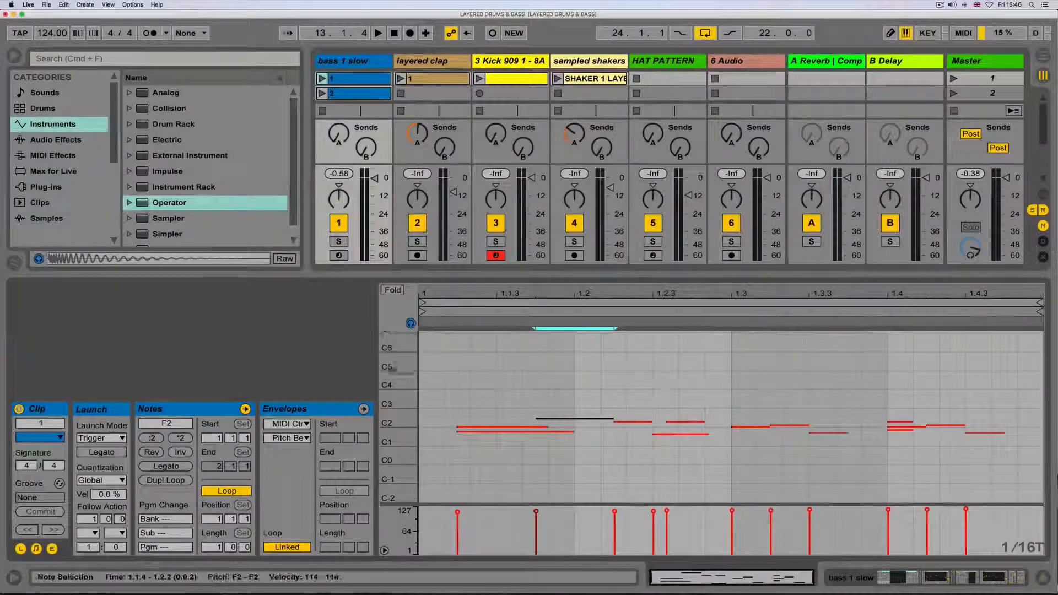
Add D6, C#-1, F#4 and C6 notes across the clip, and fold and unfold the note editor's rows.
left_click(507, 348)
left_click(628, 481)
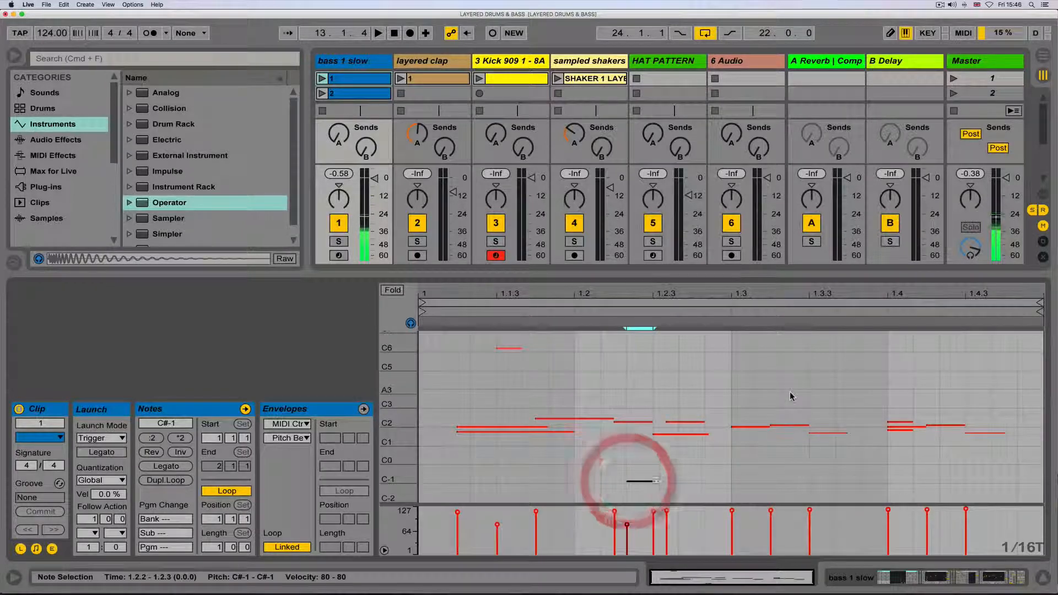
left_click(821, 379)
left_click(925, 351)
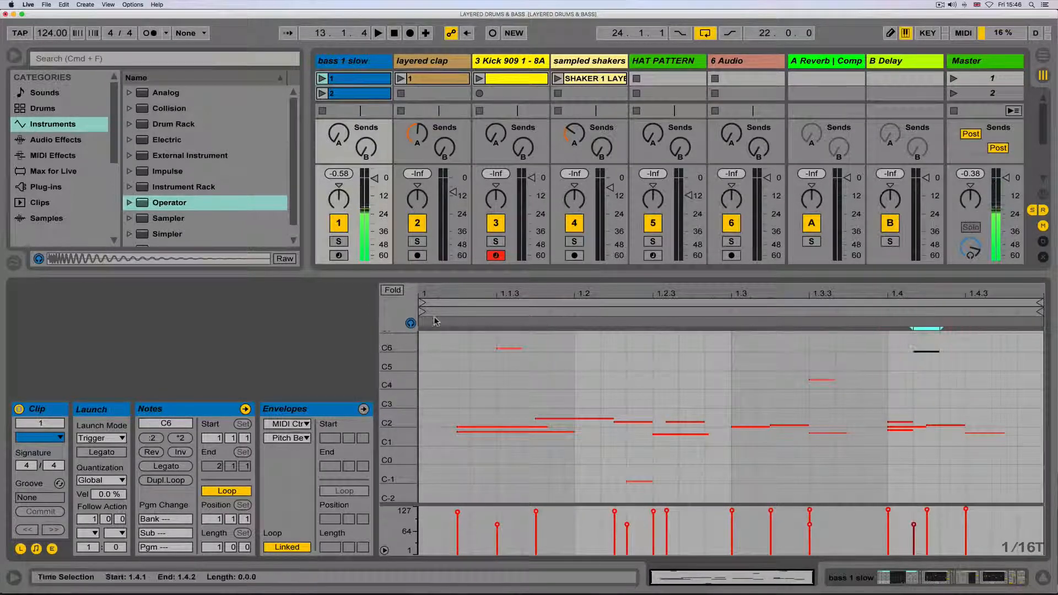
left_click(393, 291)
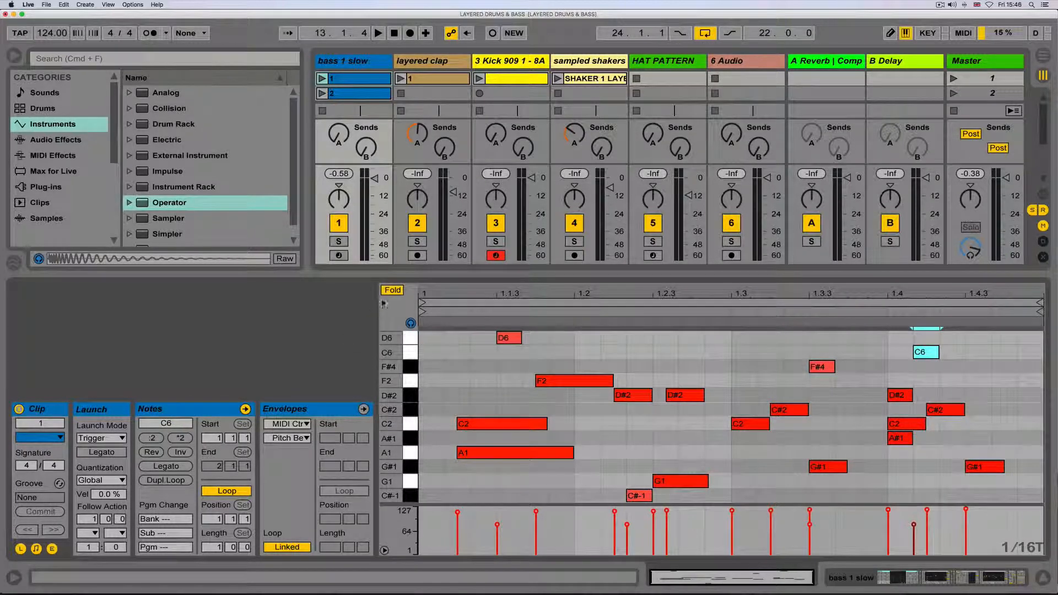
left_click(393, 291)
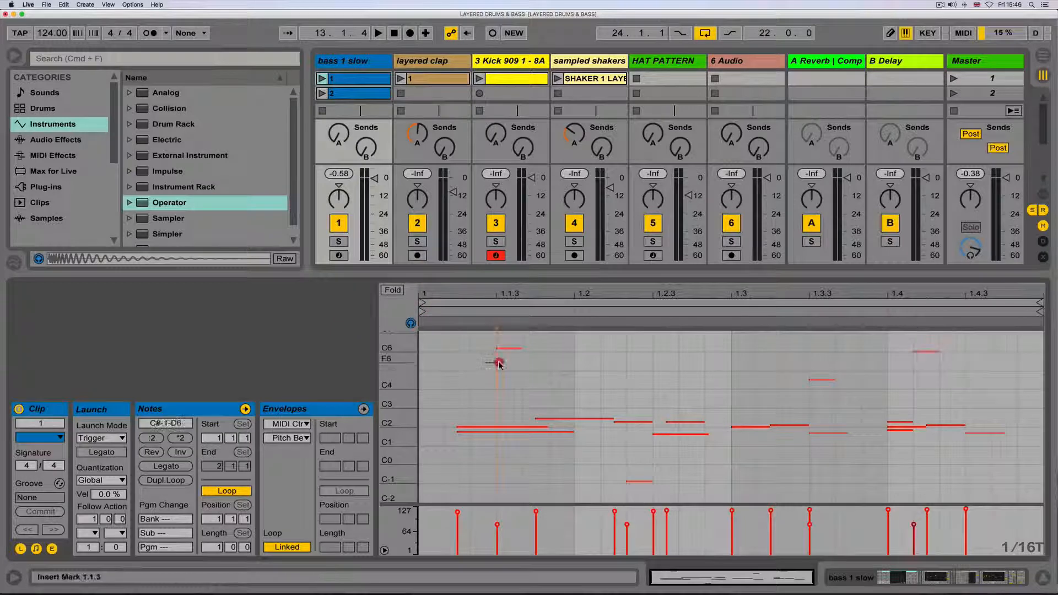
Delete the D6, C6 and C#-1 notes and fold the editor to only the rows containing notes.
left_click_drag(493, 359, 860, 330)
key("BackSpace")
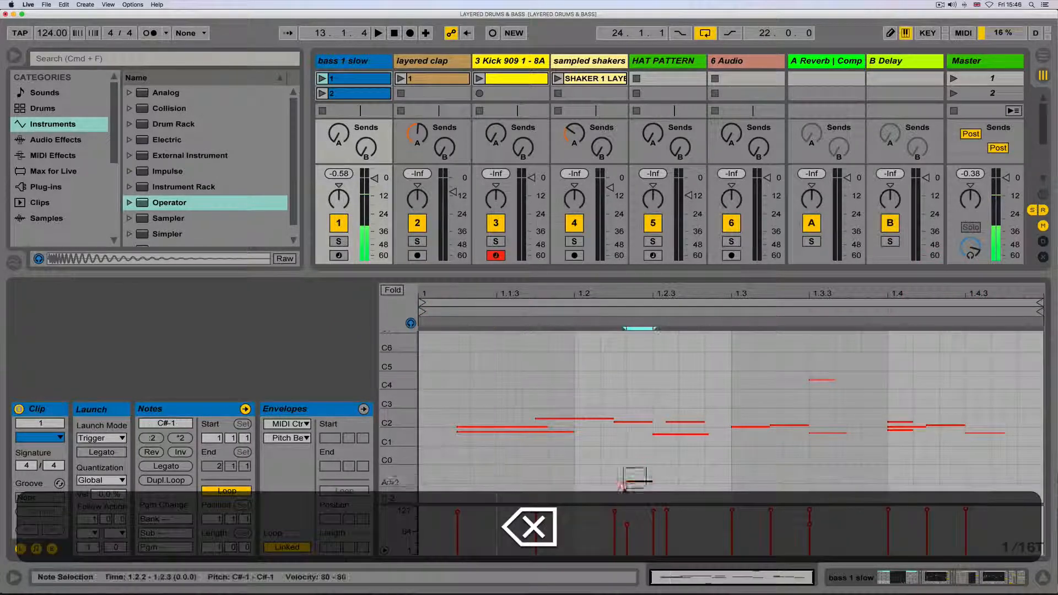
left_click(393, 291)
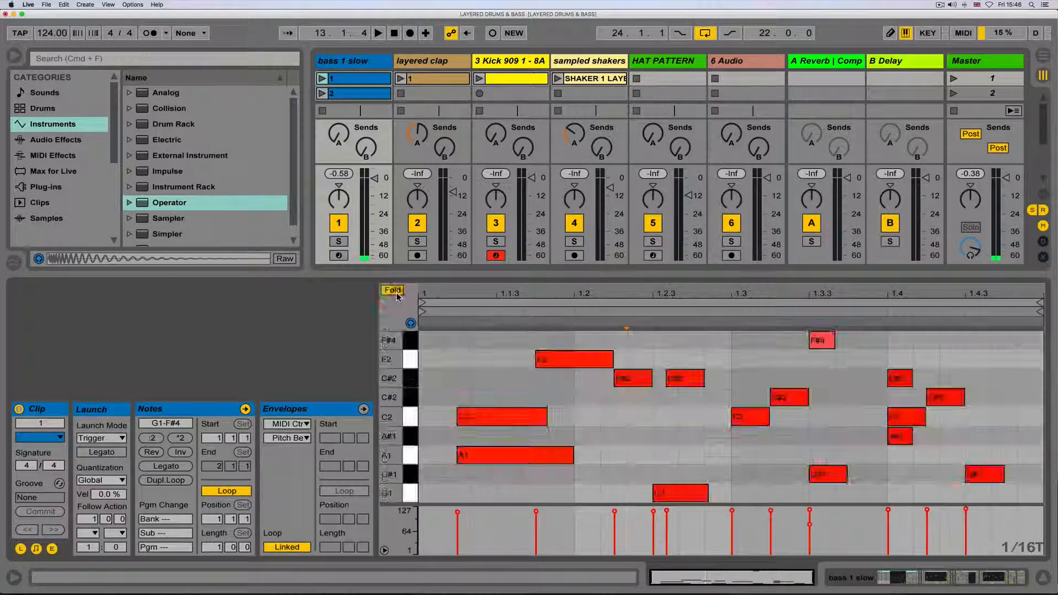
Select all notes in the clip and quantize them with the current quantize settings.
left_click(589, 417)
left_click(506, 417)
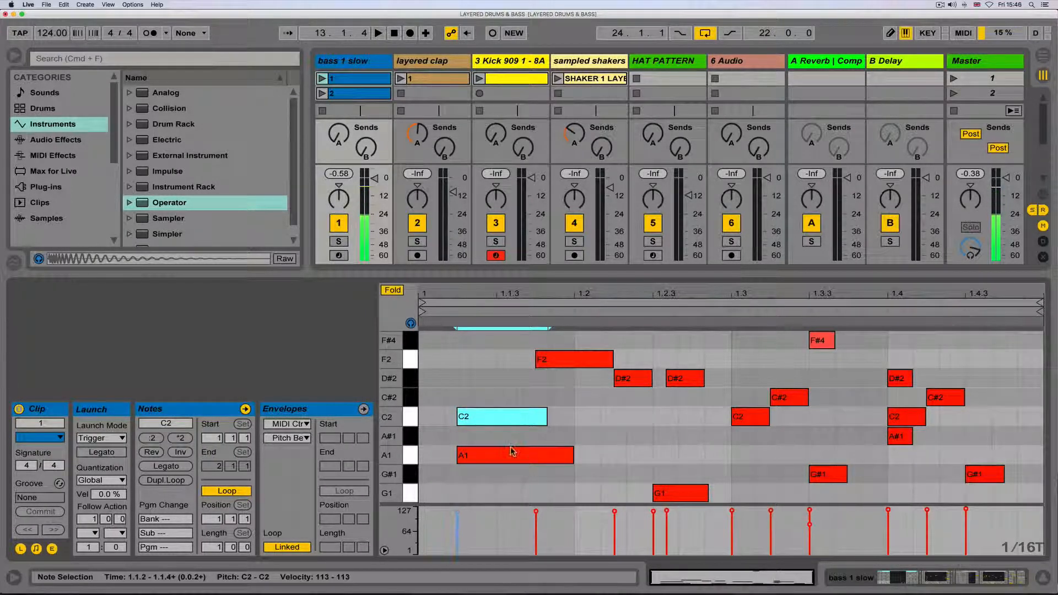
left_click(512, 452, "shift")
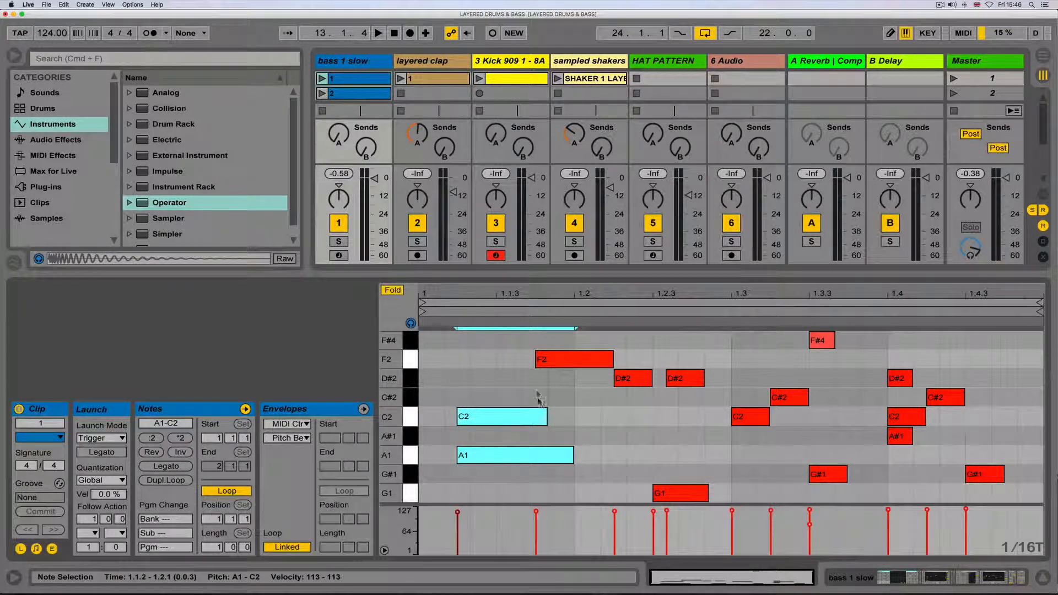
key("super+a")
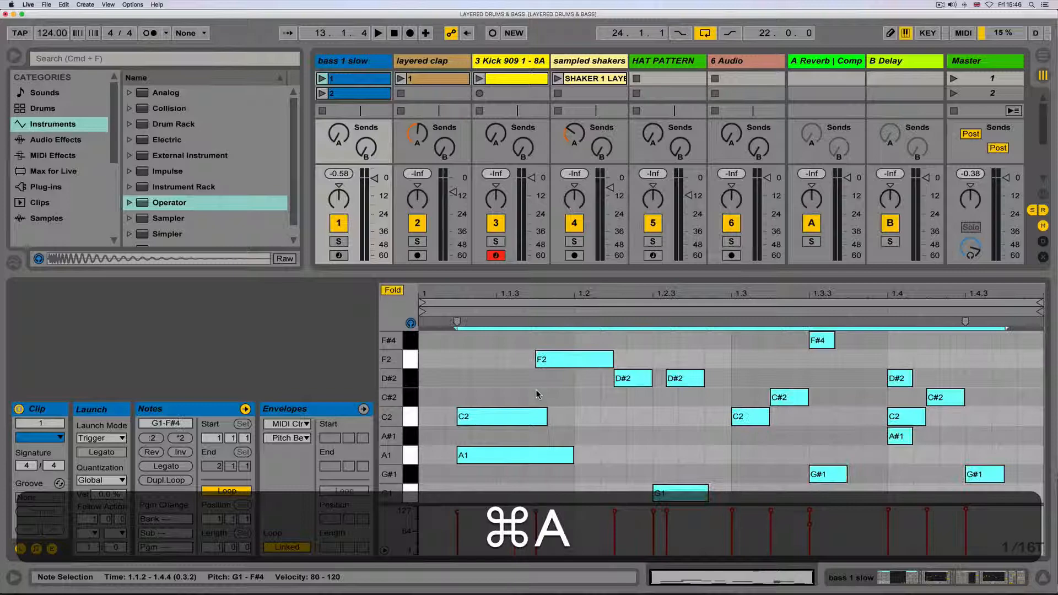
right_click(511, 422)
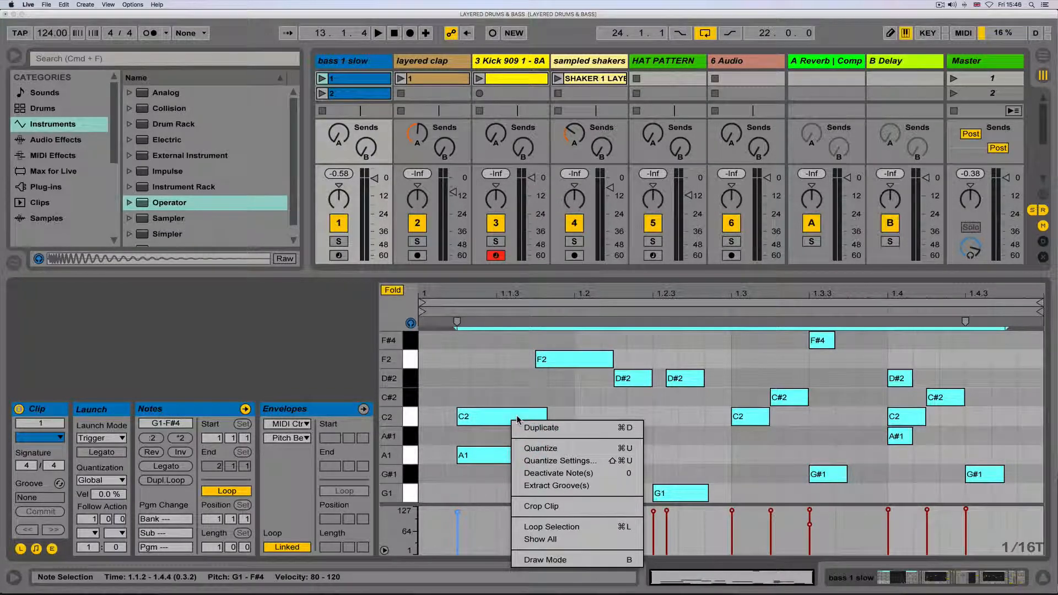
left_click(533, 449)
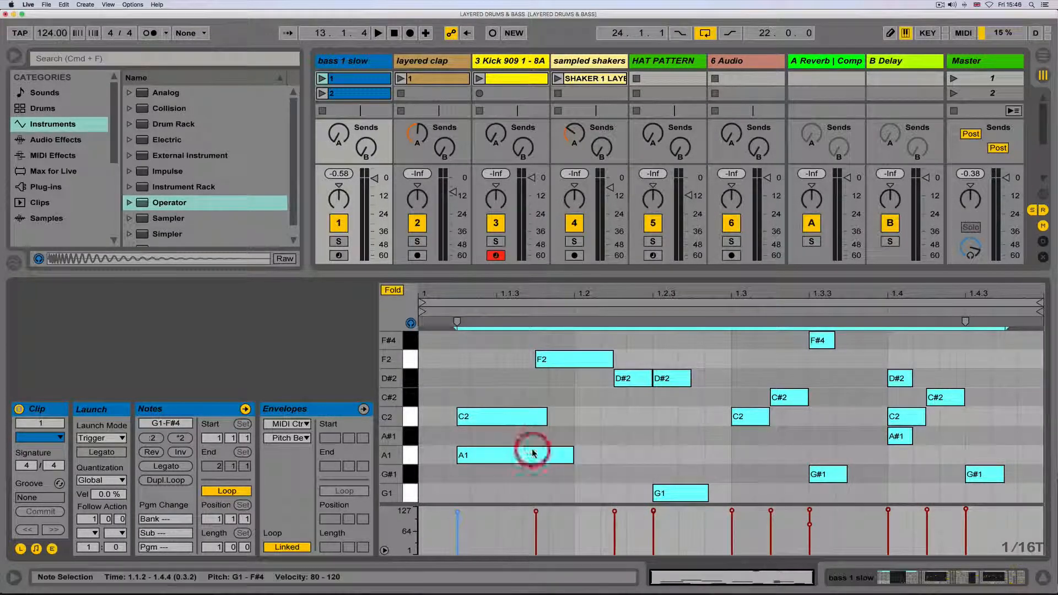
Open the quantize settings for the selected notes and apply 1/16 to the note starts at 100 %.
right_click(524, 417)
left_click(543, 456)
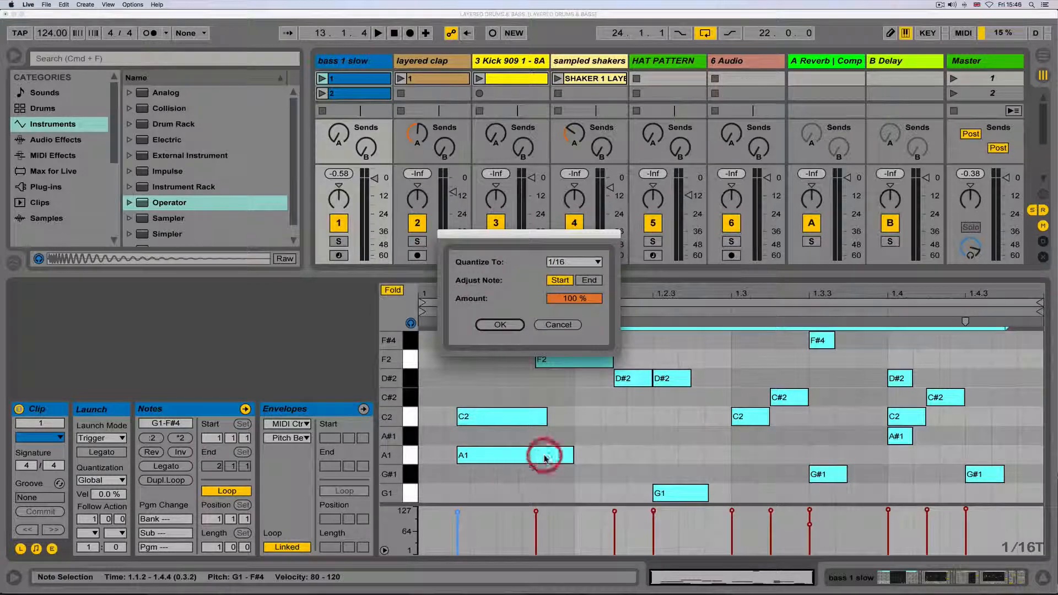
left_click(500, 325)
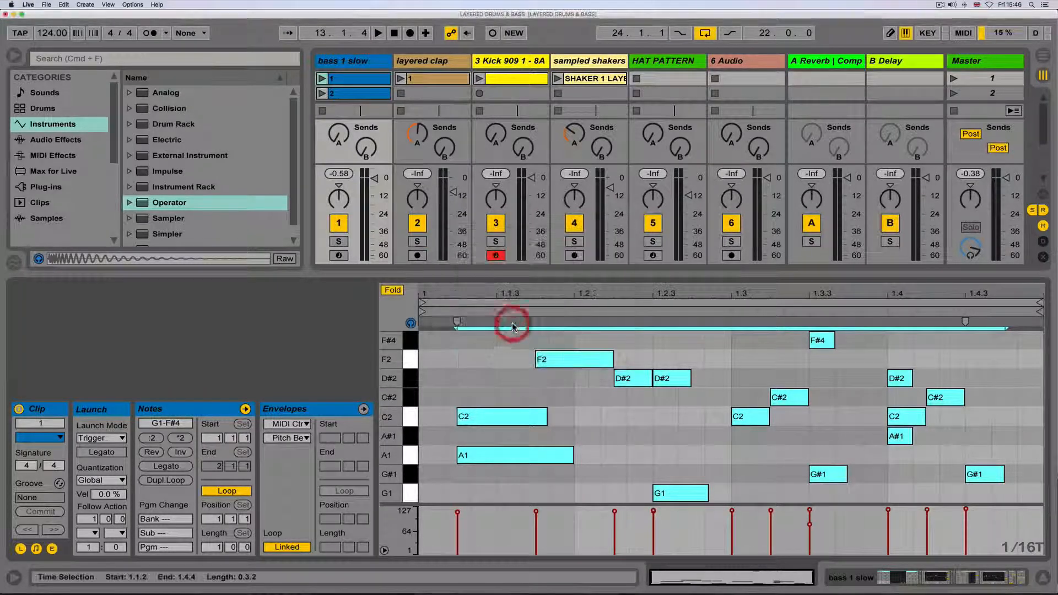
Quantize the starts of all selected notes to 1/8 at 100 %.
key("super+shift+u")
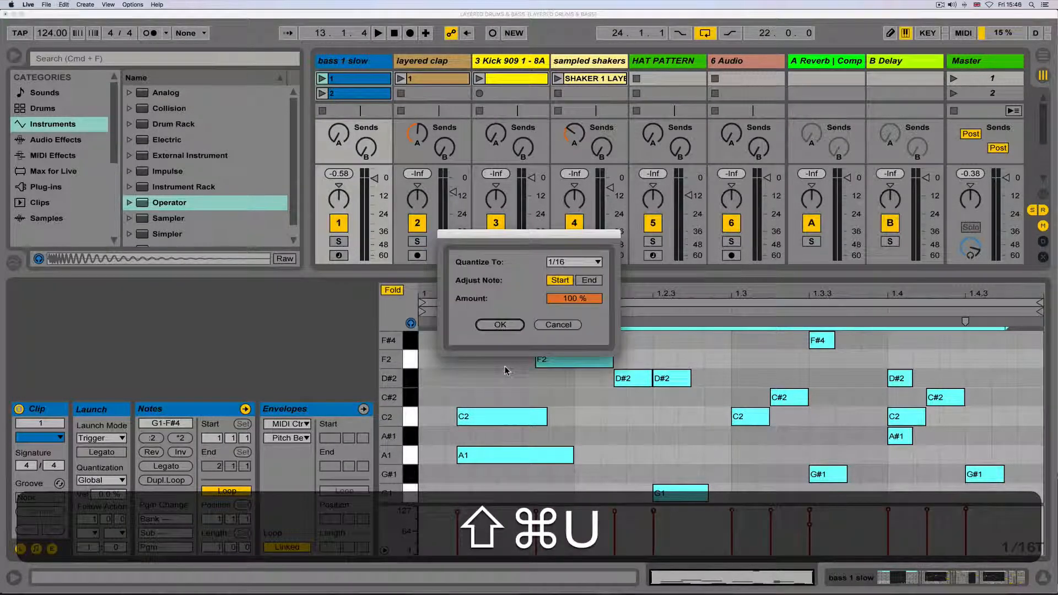
left_click(584, 261)
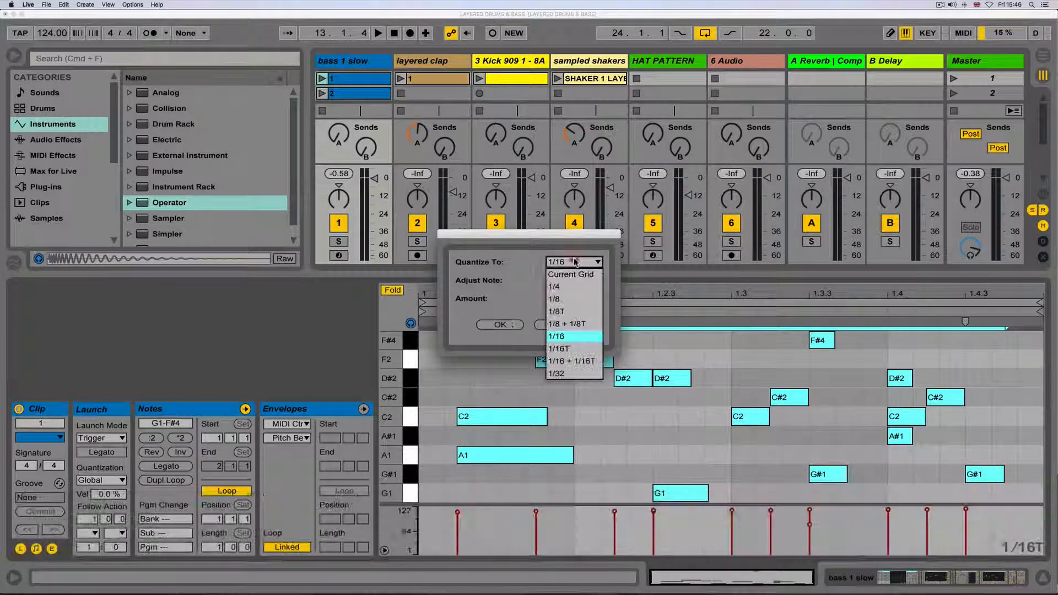
left_click(560, 299)
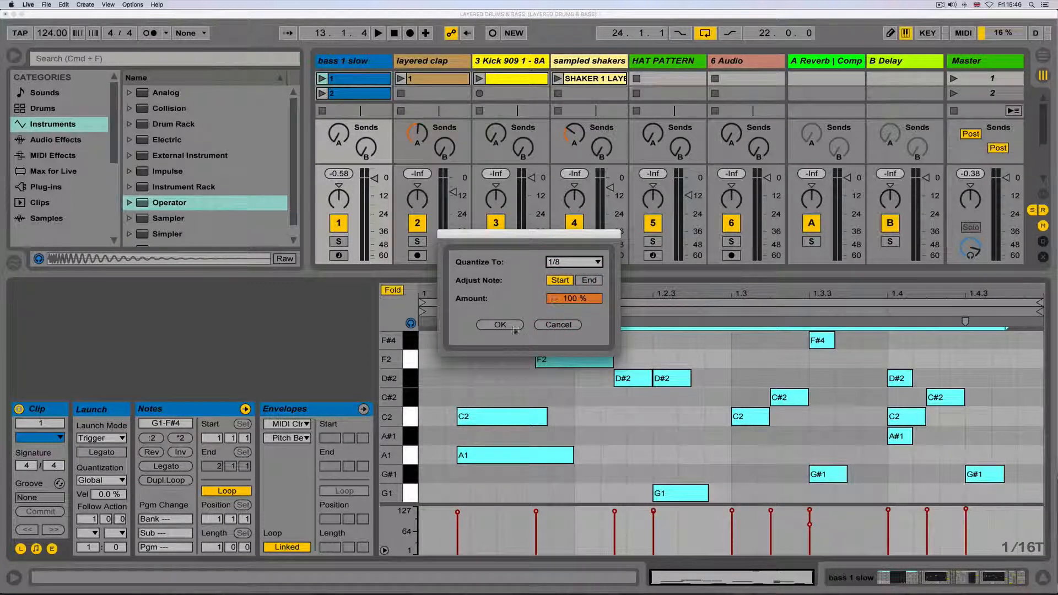
left_click(509, 326)
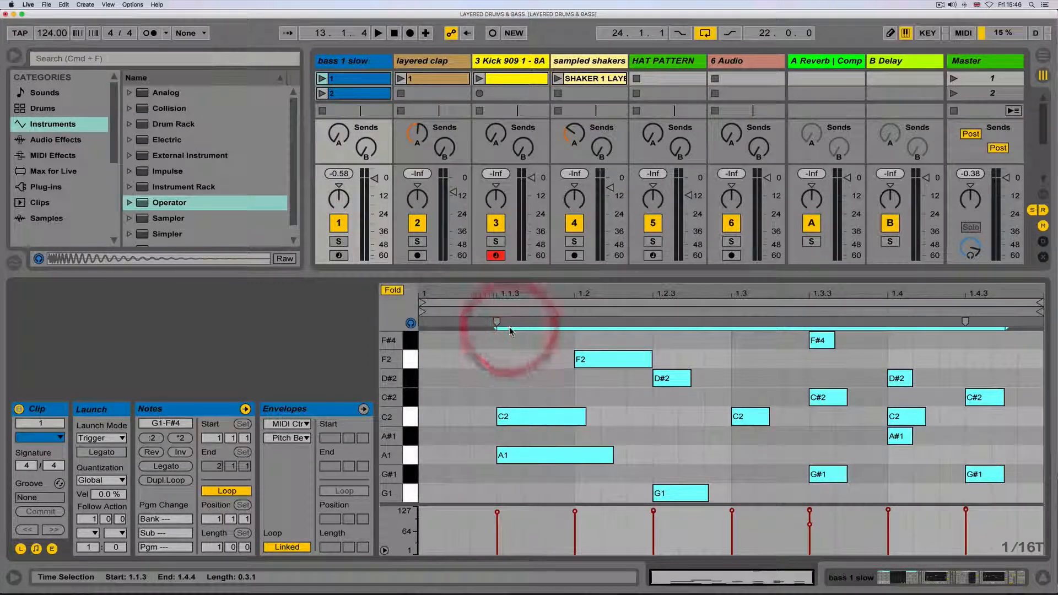
Quantize the starts of all selected notes to 1/4 with an amount of 21 %.
right_click(522, 366)
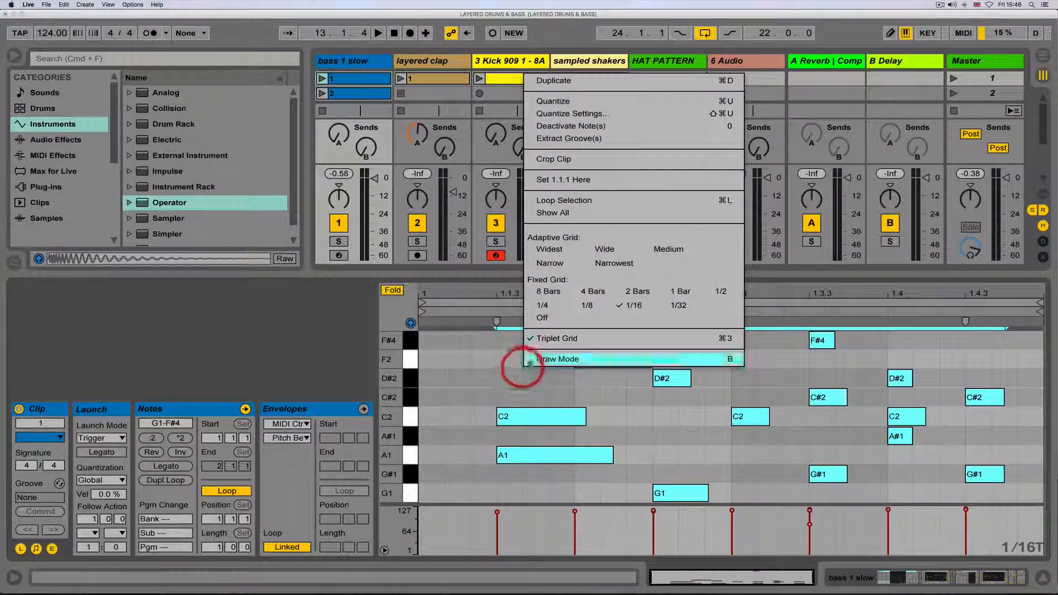
left_click(505, 384)
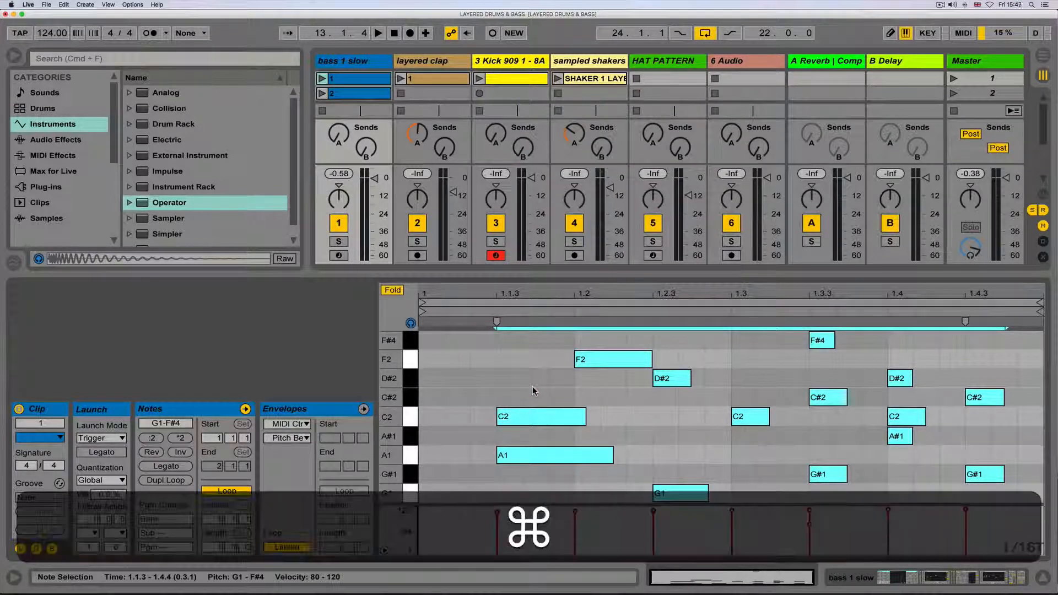
right_click(518, 417)
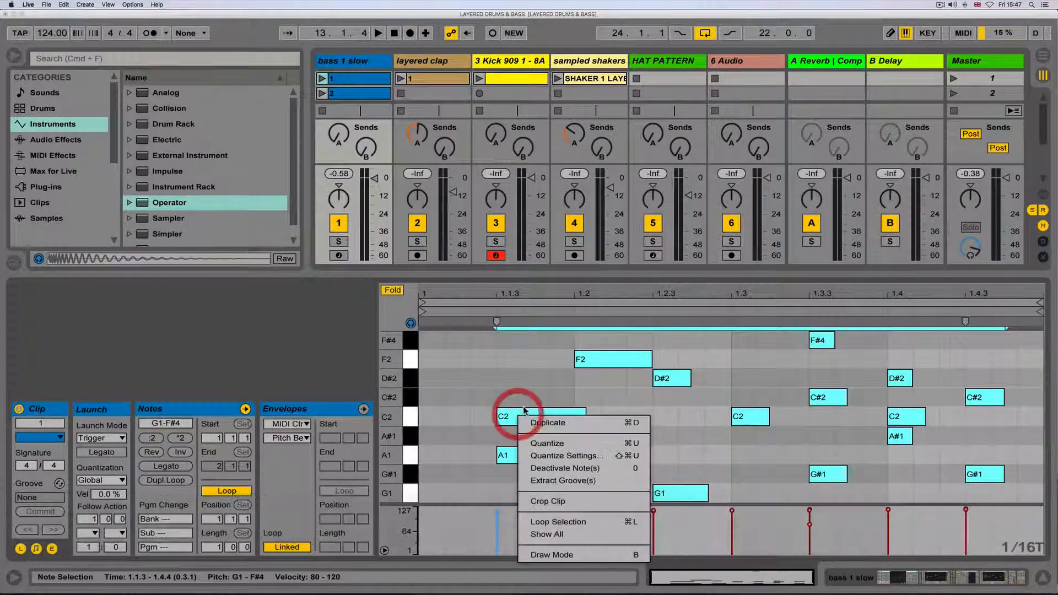
left_click(551, 453)
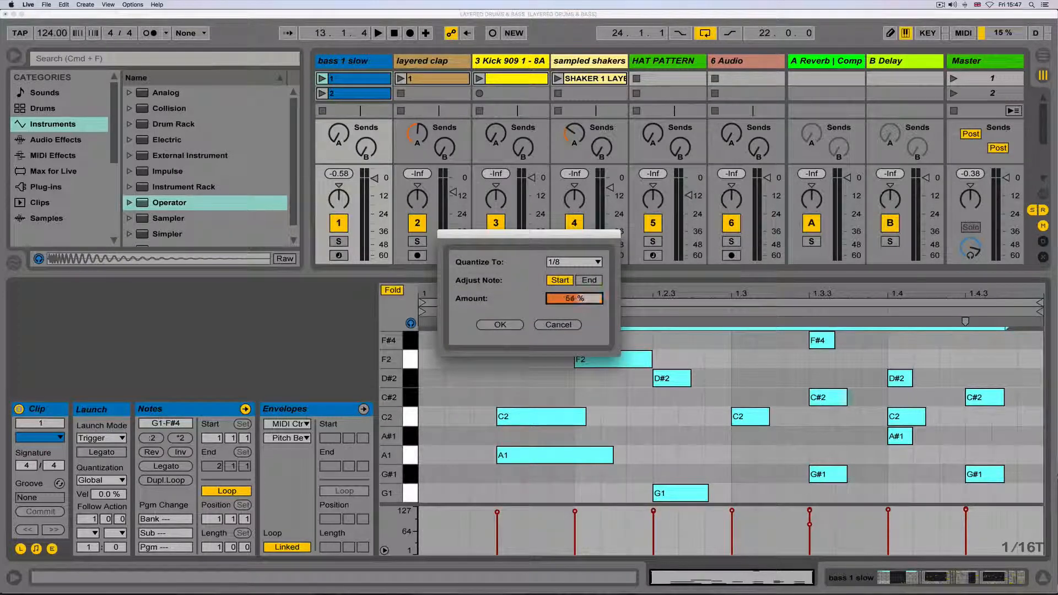
left_click(573, 262)
left_click(561, 287)
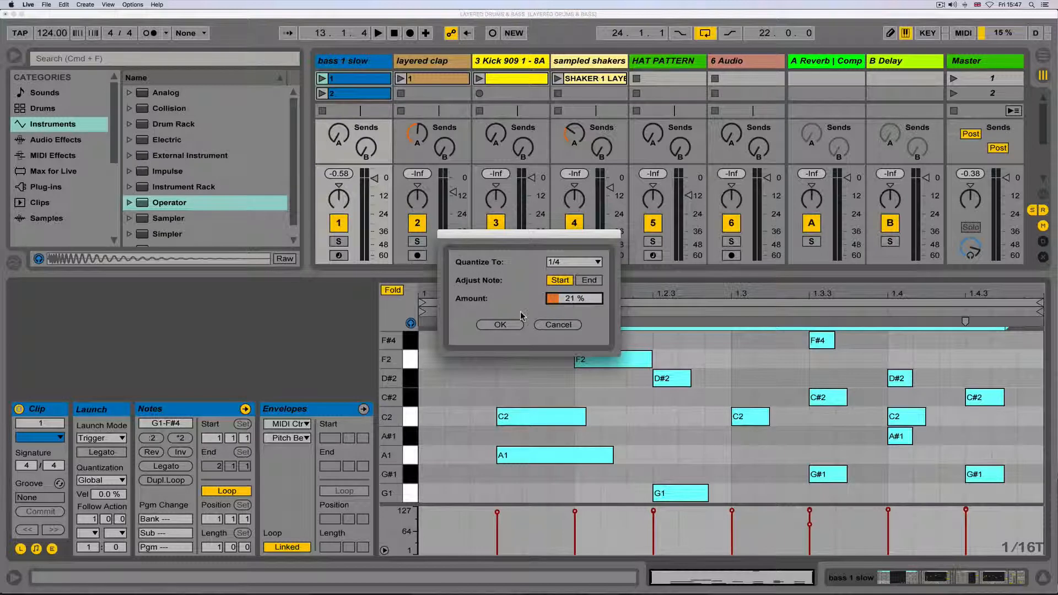
left_click(500, 325)
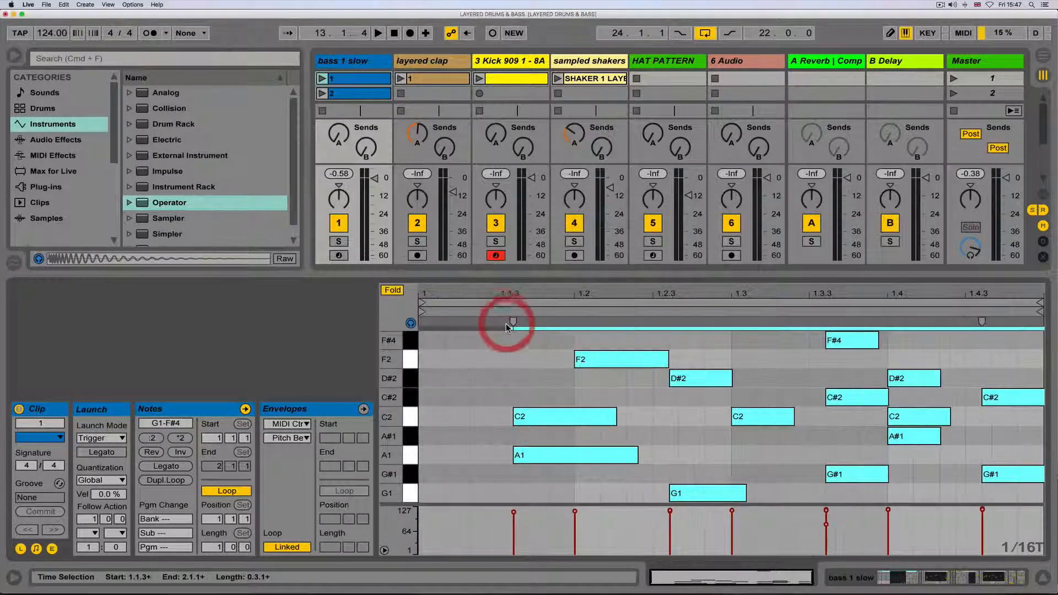
Clear the selection and shift the F2 note so it starts slightly before beat 1.2.
left_click(525, 339)
scroll(515, 348, "right", 1)
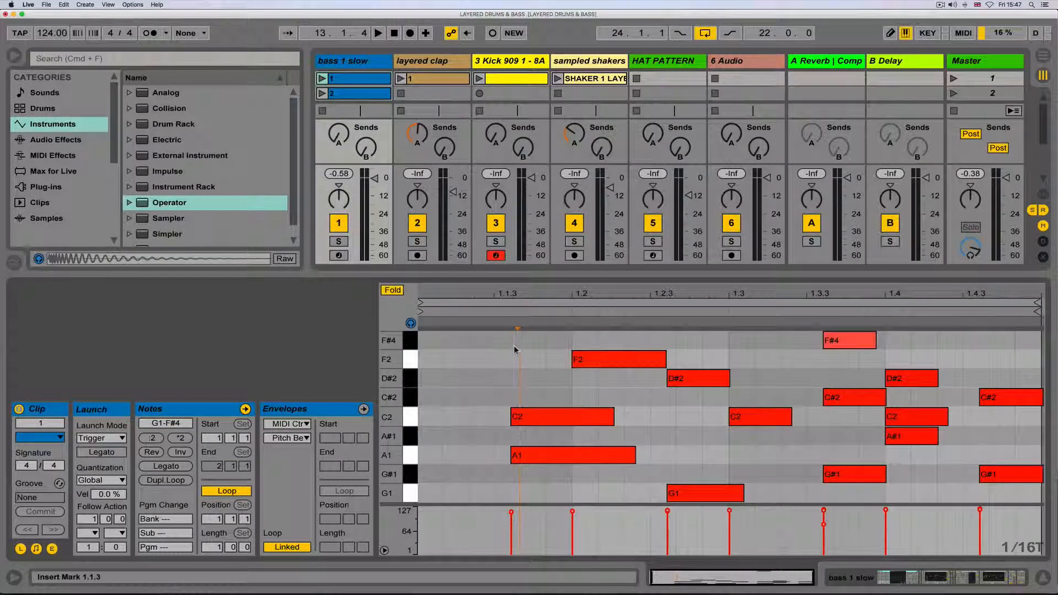
left_click_drag(518, 293, 521, 360)
left_click_drag(779, 360, 760, 359)
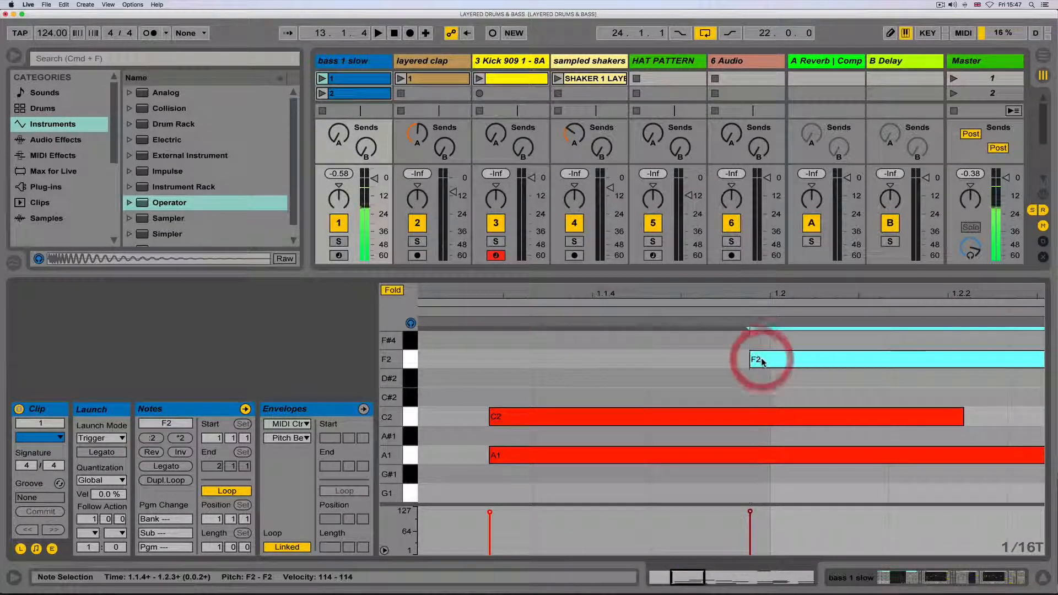
Quantize the start and end of the F2 note to 1/16 with an amount of 12 %.
key("shift+super+u")
left_click(574, 262)
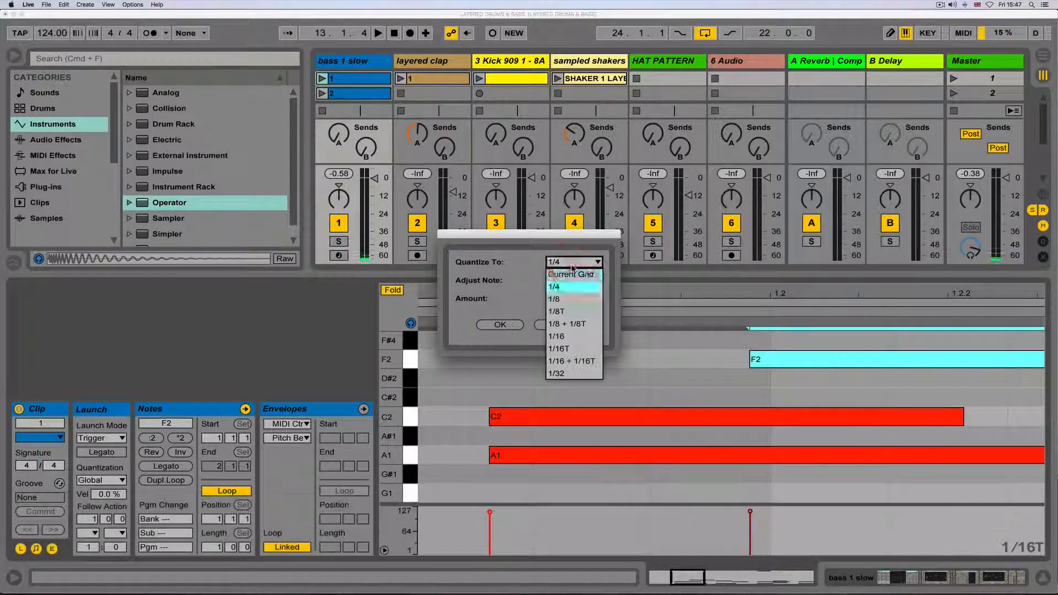
left_click(564, 325)
left_click_drag(562, 298, 561, 301)
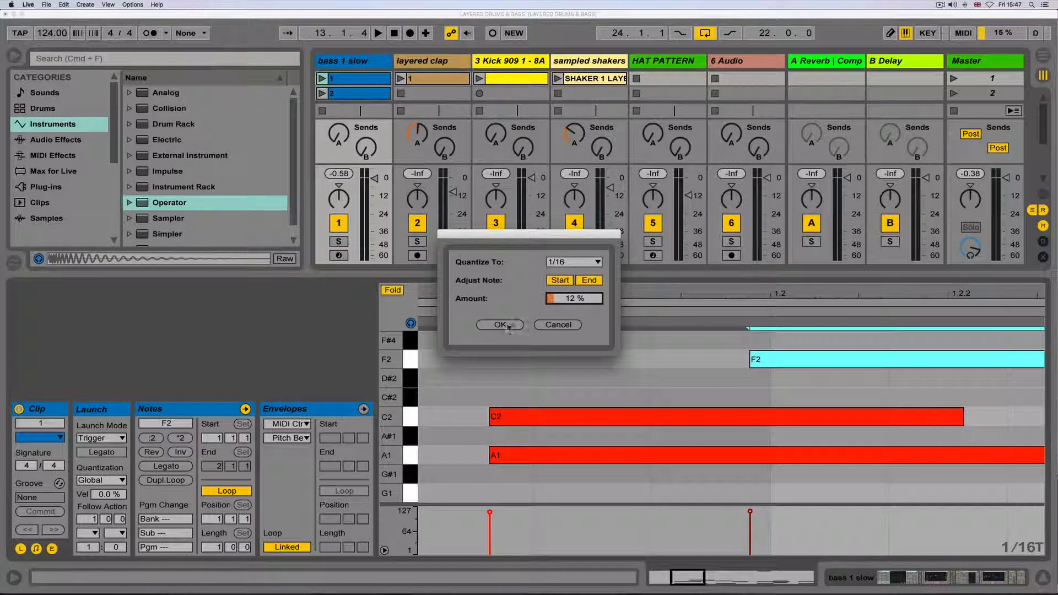
left_click(504, 325)
Select all notes and try stretching their timing with the first MIDI stretch marker.
left_click(524, 358)
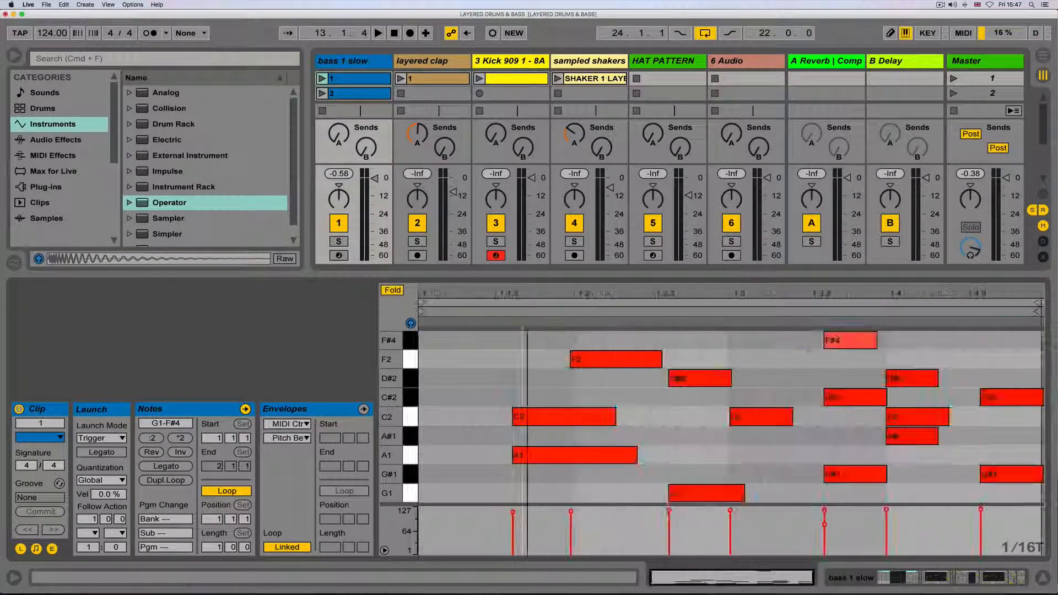
left_click(538, 353)
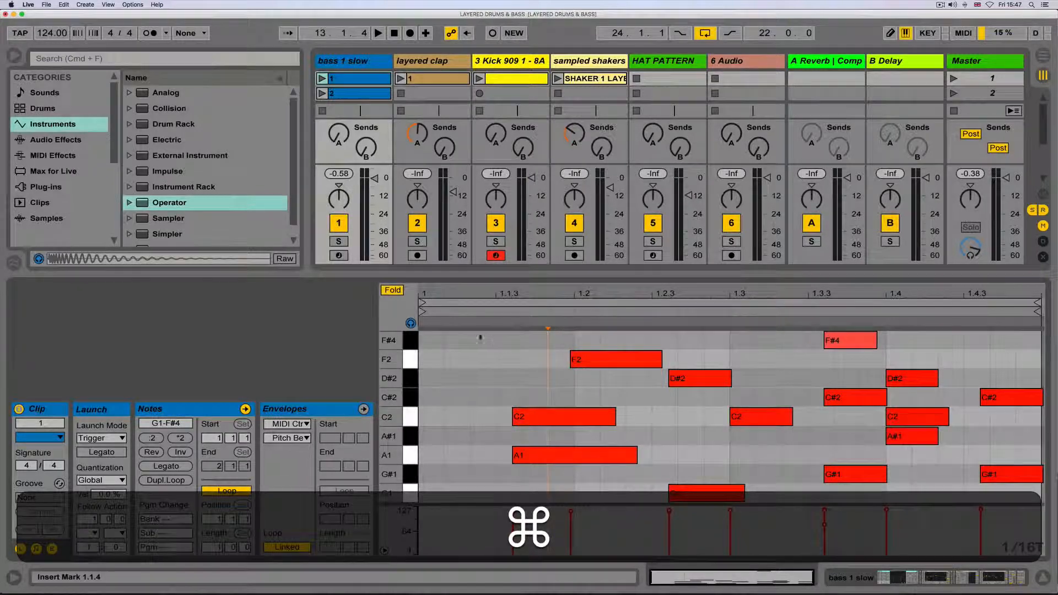
key("super+a")
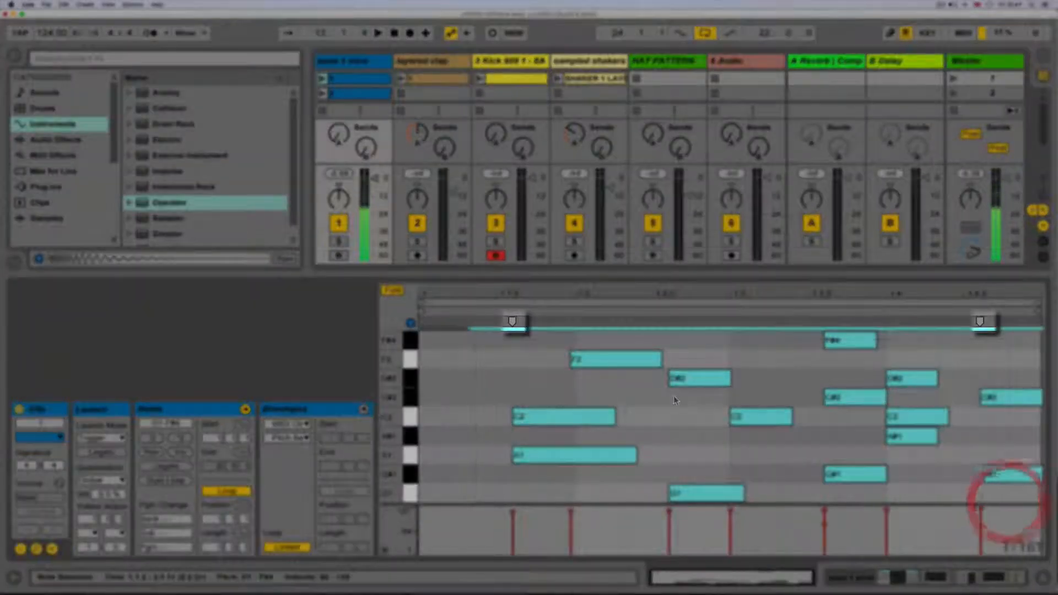
left_click(520, 321)
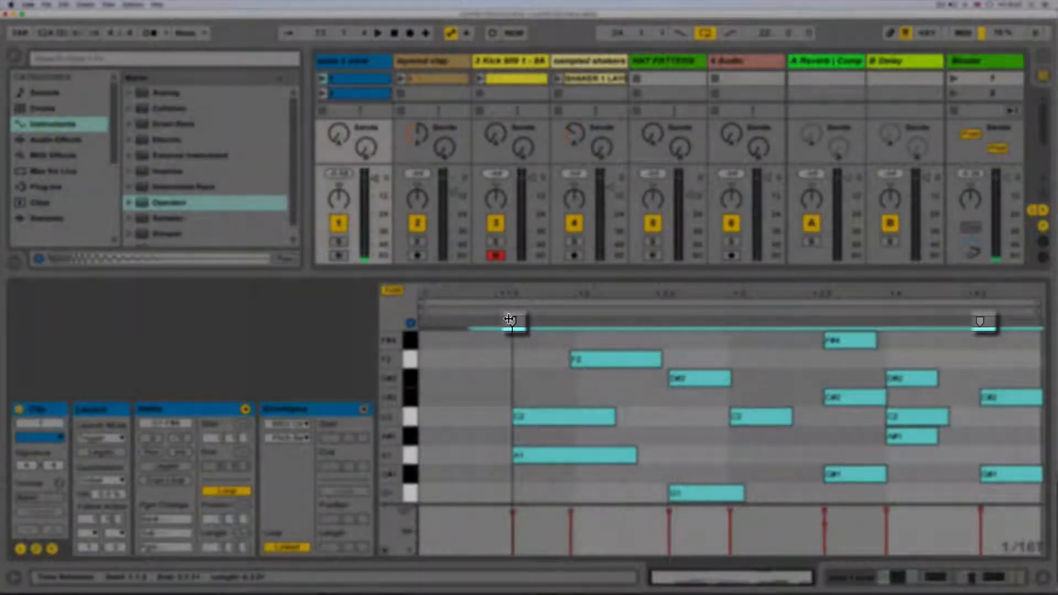
mouse_move(510, 320)
left_mouse_down()
mouse_move(807, 322)
mouse_move(461, 321)
mouse_move(673, 322)
mouse_move(614, 322)
left_mouse_up()
double_click(632, 294)
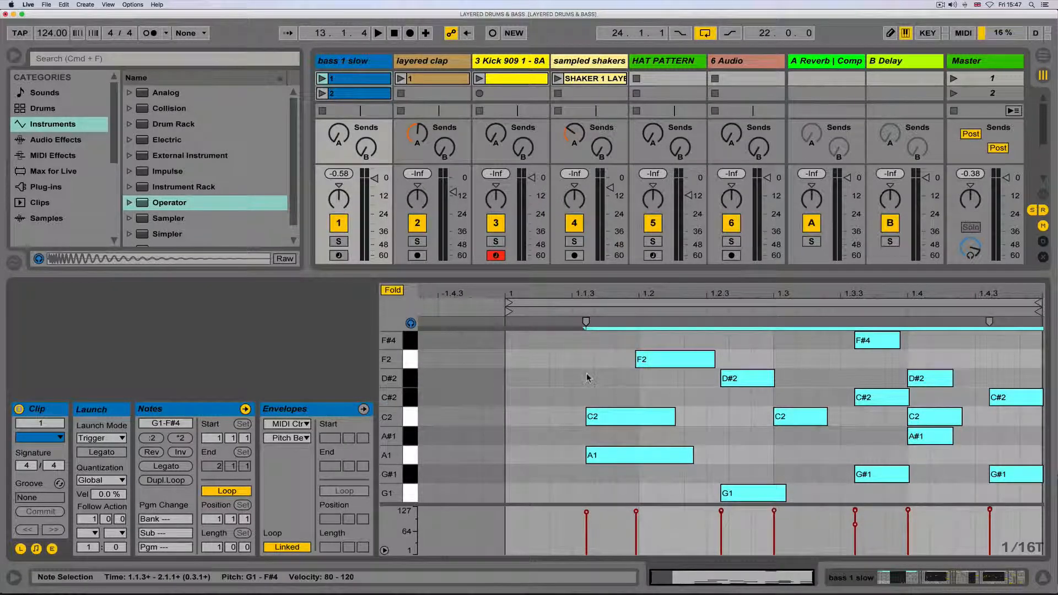
Select the upper notes in the C#2 to F#4 rows, reverse their order, and reverse them back.
left_click(668, 385)
left_click_drag(578, 393, 937, 326)
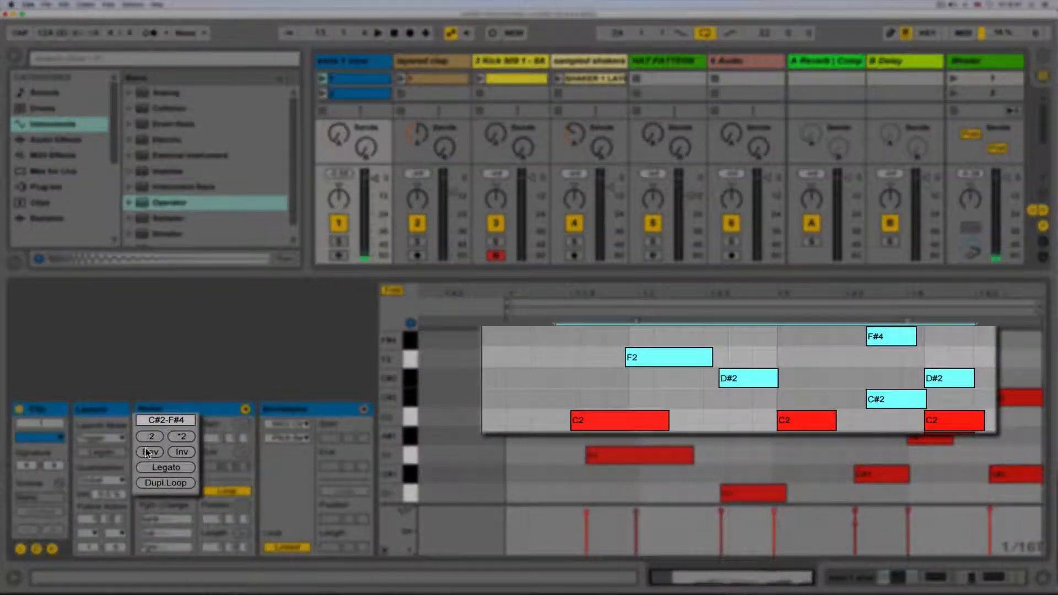
left_click(148, 452)
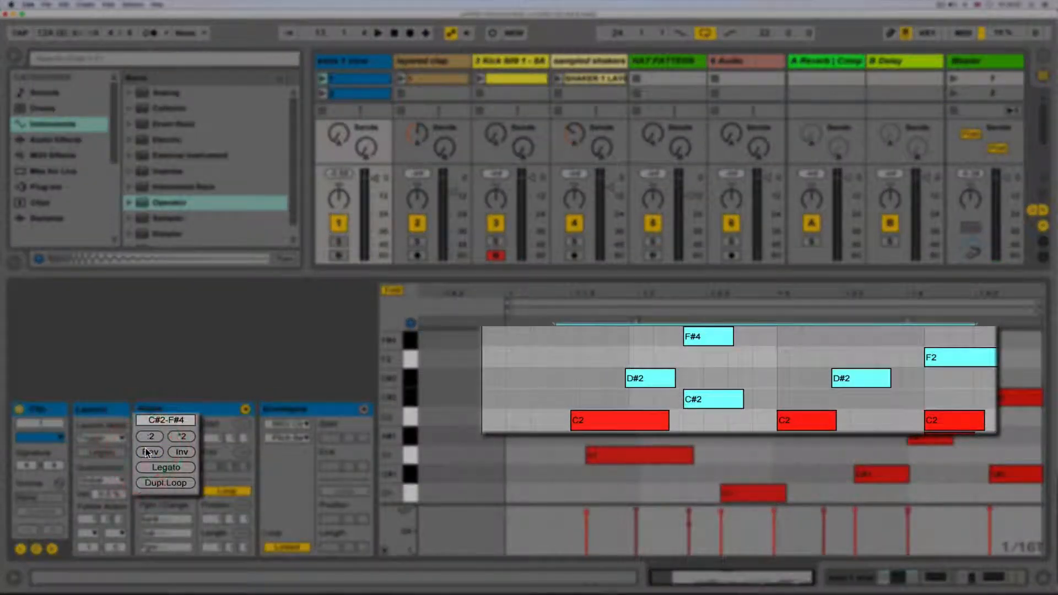
left_click(147, 452)
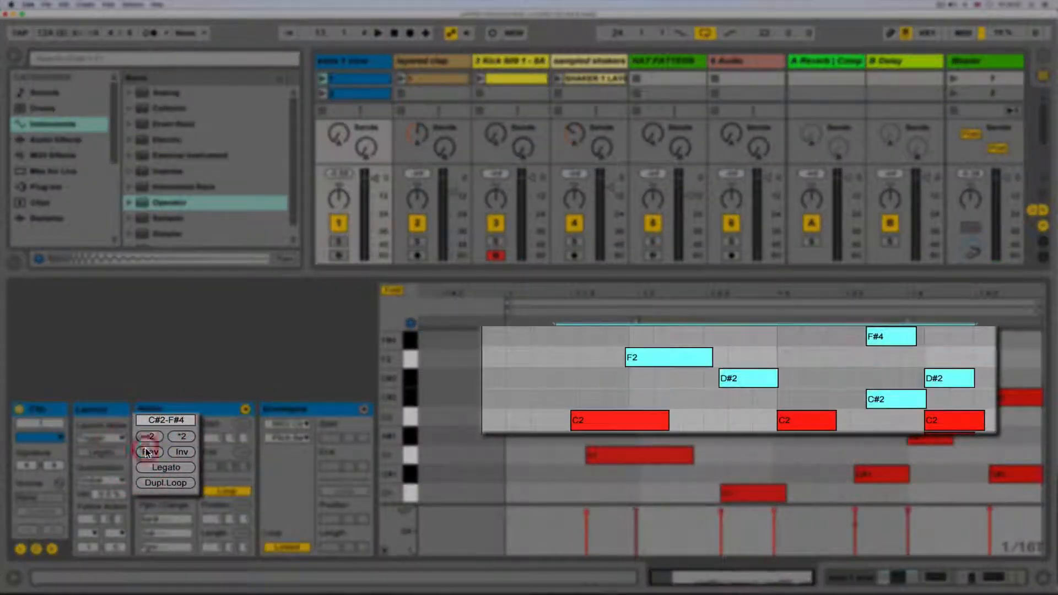
Invert the pitches of the selected C#2 to F#4 notes several times.
left_click(177, 452)
left_click(176, 452)
left_click(177, 452)
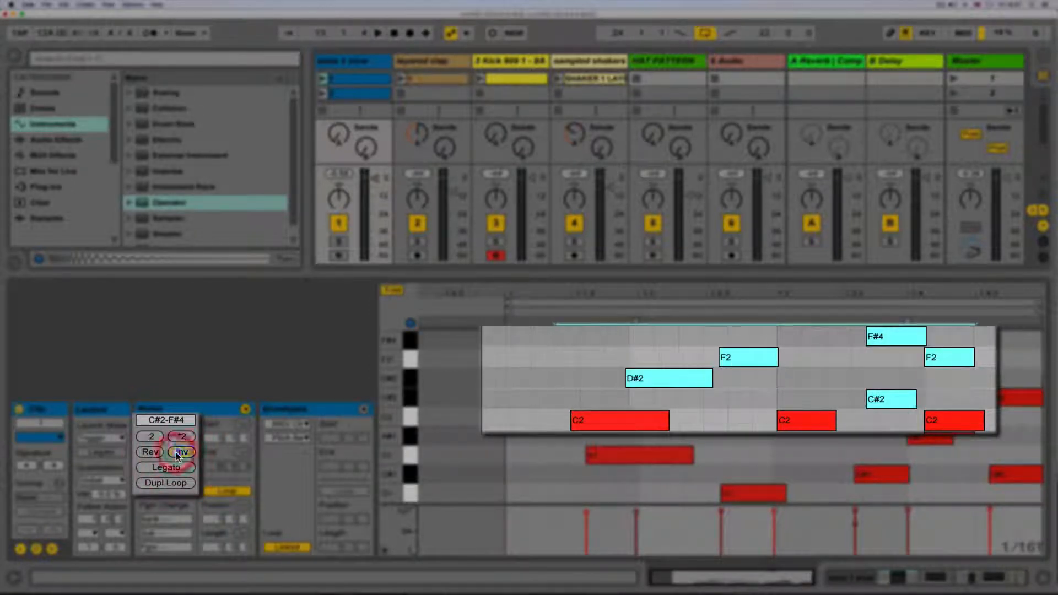
left_click(177, 452)
Reverse the order of the selected C#2 to F#4 notes several times and clear the selection.
left_click(155, 452)
left_click(156, 452)
left_click(155, 452)
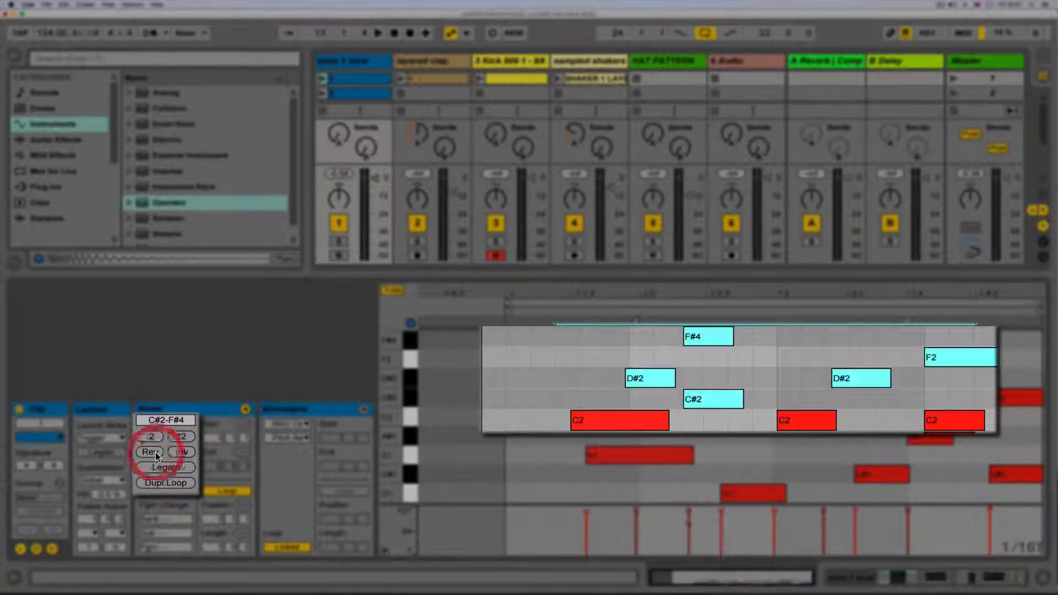
left_click(156, 452)
left_click(530, 417)
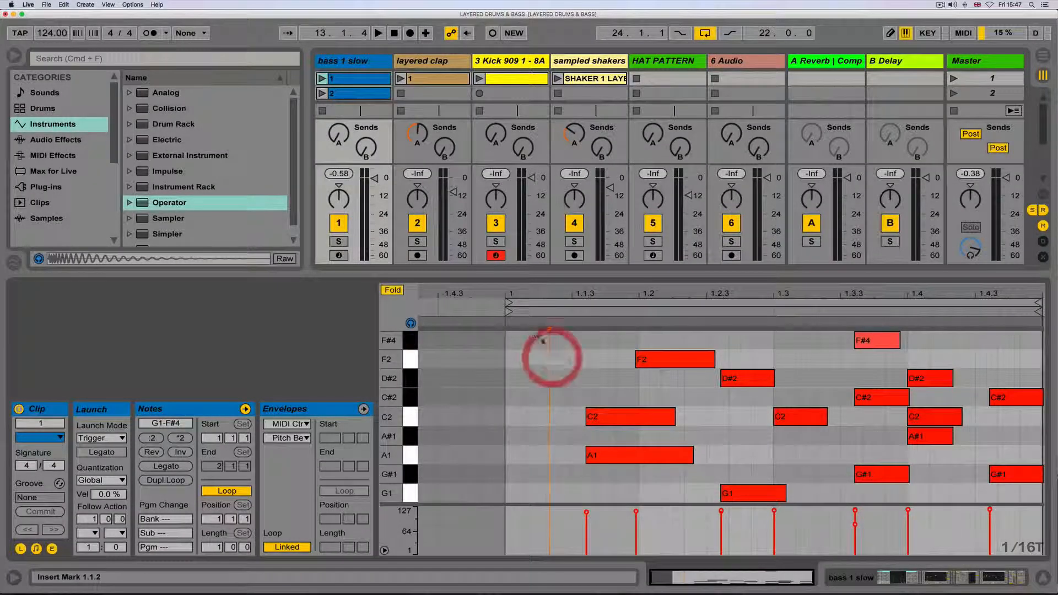
Duplicate the clip's loop four times to extend it to 16 bars.
left_click(165, 481)
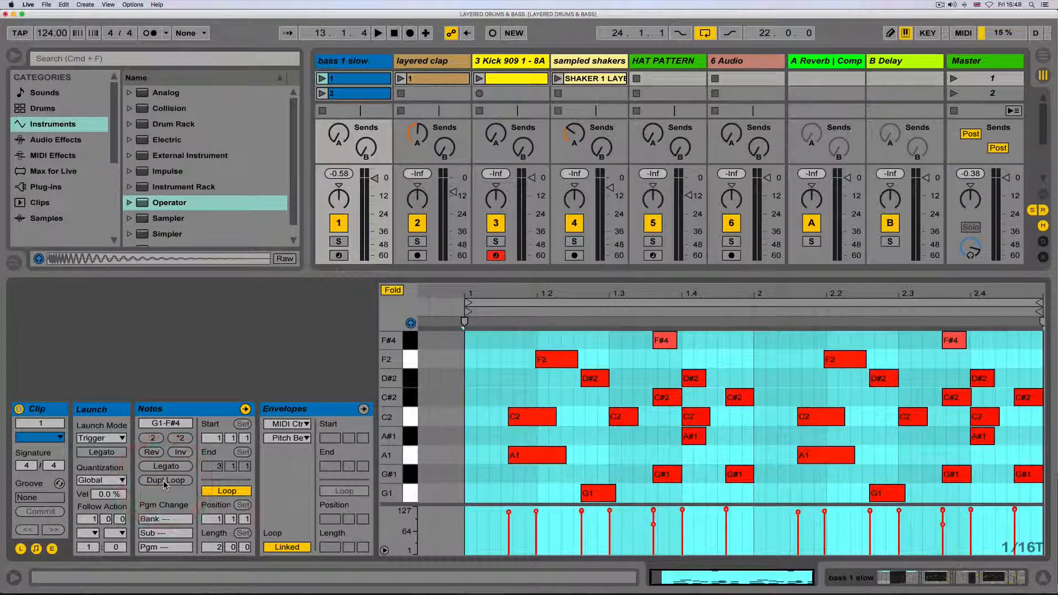
left_click(165, 481)
left_click(164, 481)
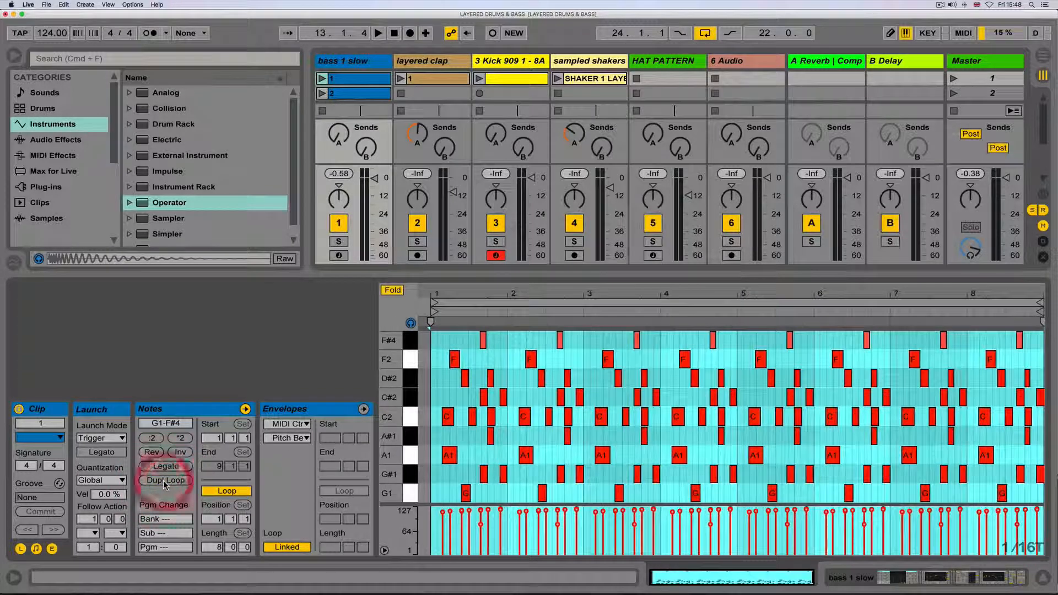
left_click(165, 481)
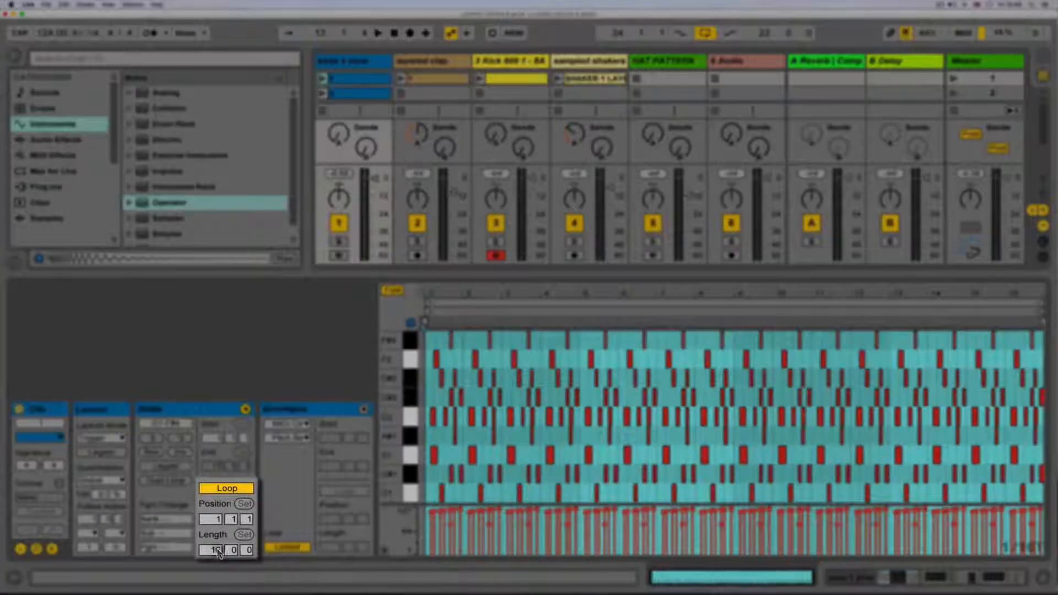
Set the clip's loop length to 4 bars.
left_click(217, 548)
mouse_move(217, 549)
left_mouse_down()
mouse_move(216, 567)
mouse_move(217, 537)
mouse_move(216, 547)
left_mouse_up()
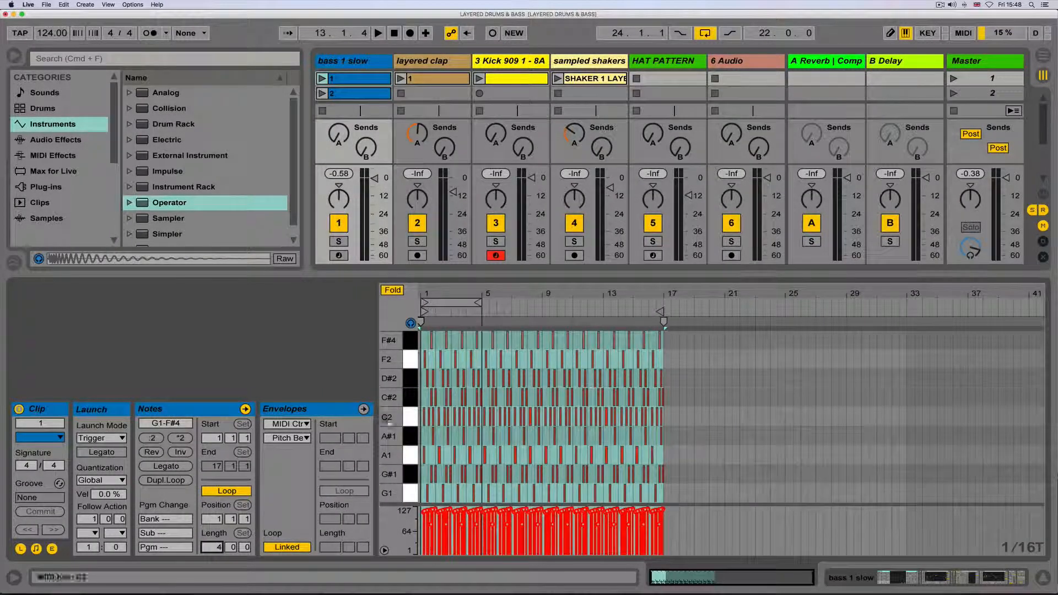
left_click_drag(448, 294, 449, 353)
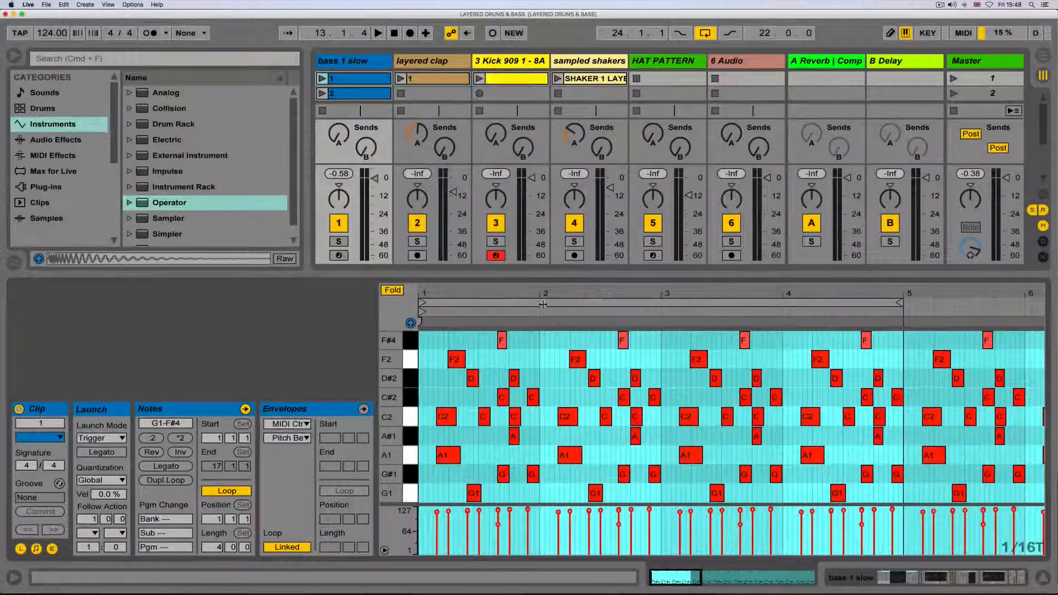
Move the 4-bar loop so it starts at bar 2 and place the clip's start marker at about 1.3.
left_click_drag(543, 301, 501, 296)
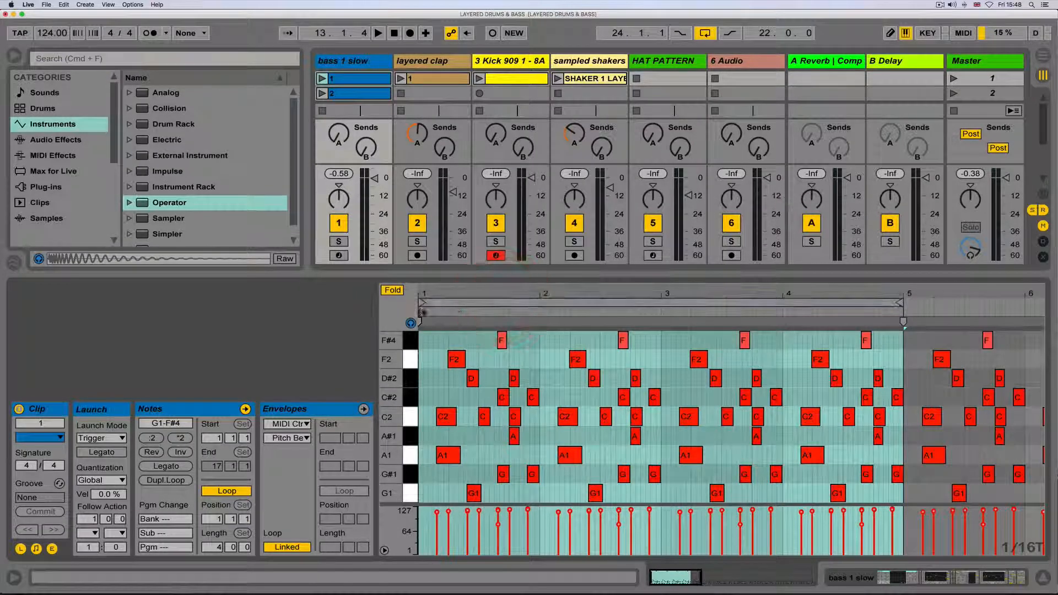
mouse_move(621, 301)
left_mouse_down()
mouse_move(461, 304)
mouse_move(574, 301)
left_mouse_up()
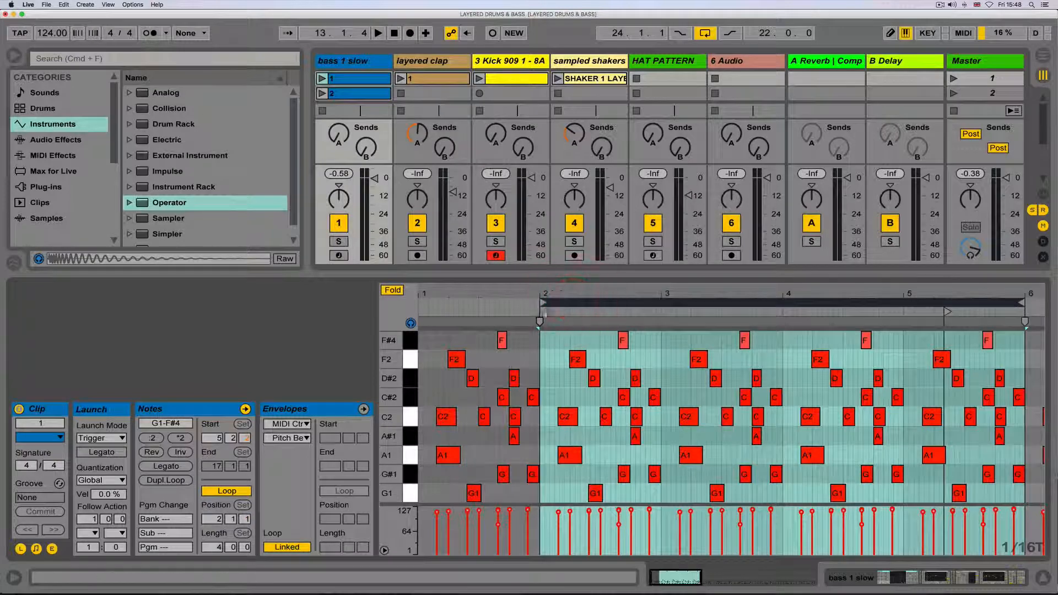
left_click_drag(949, 313, 496, 309)
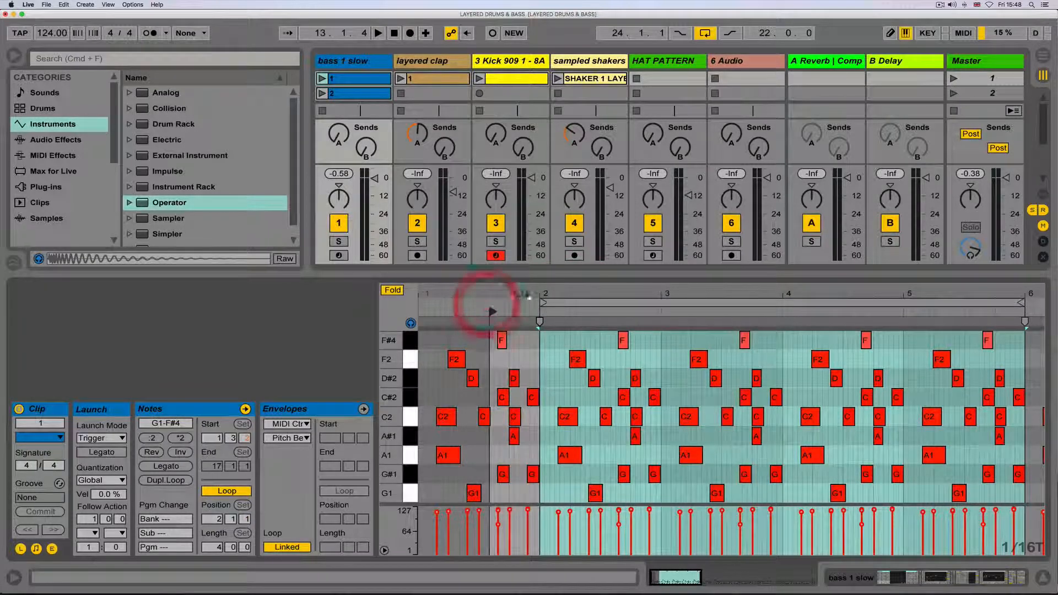
Play the first bass 1 slow clip, stop playback, and extend the loop's start back to the start marker.
key("space")
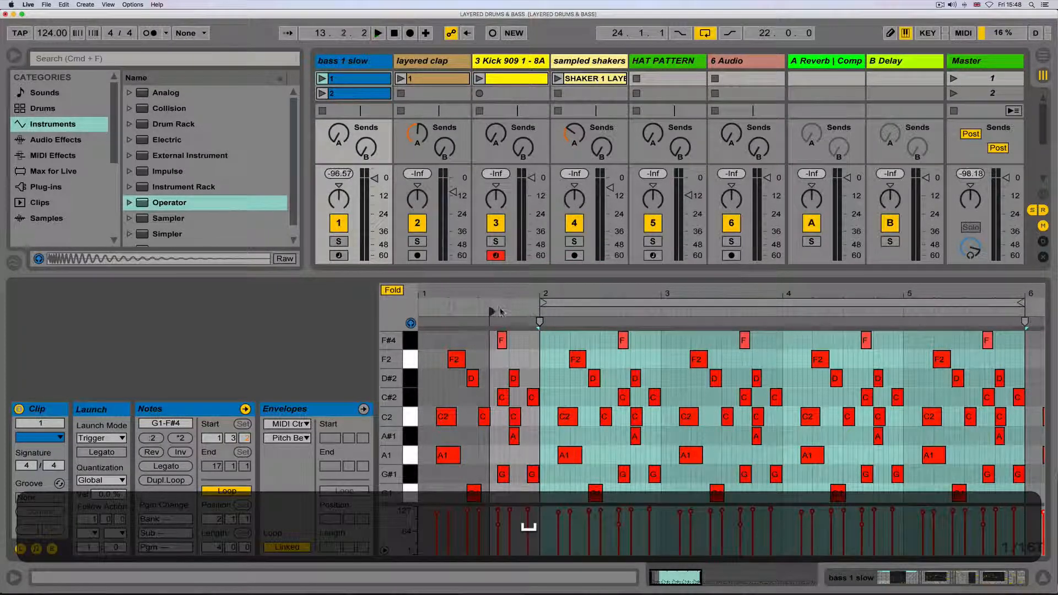
left_click(322, 78)
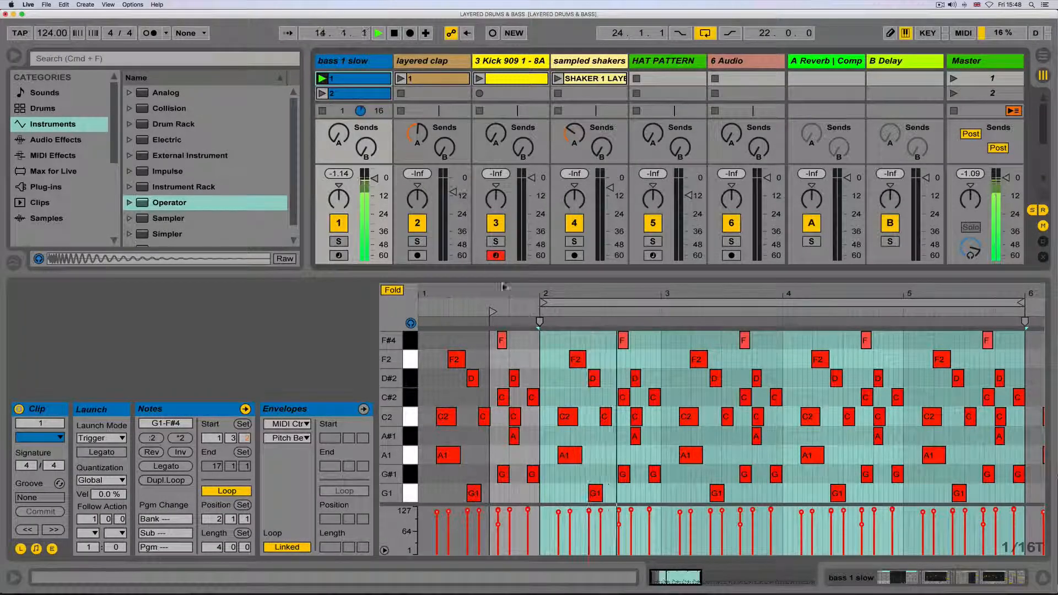
key("space")
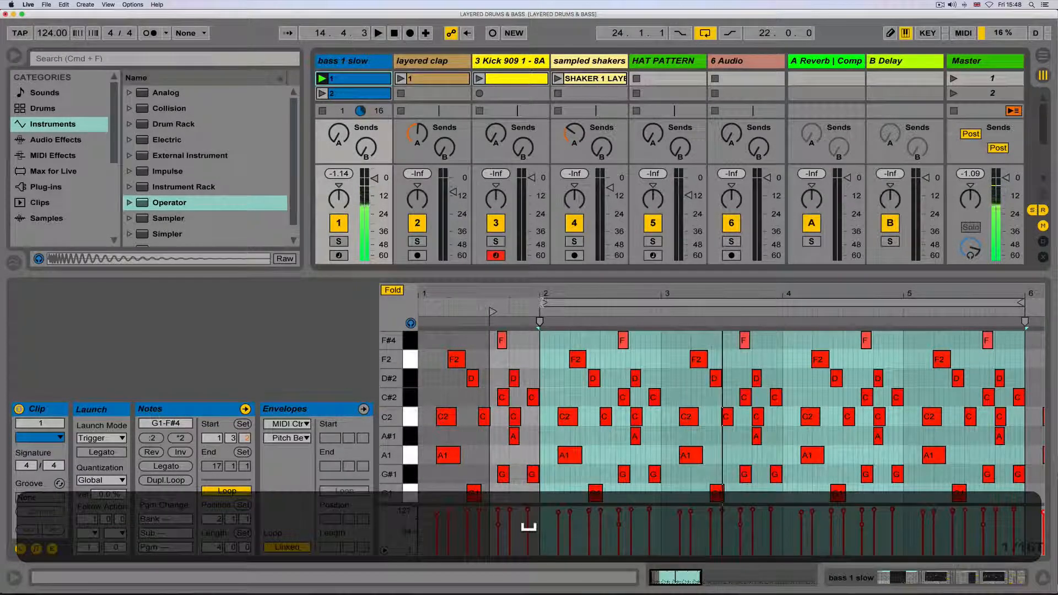
left_click_drag(540, 302, 489, 302)
Select all notes, halve their timing three times, double it three times, and clear the selection.
key("super+a")
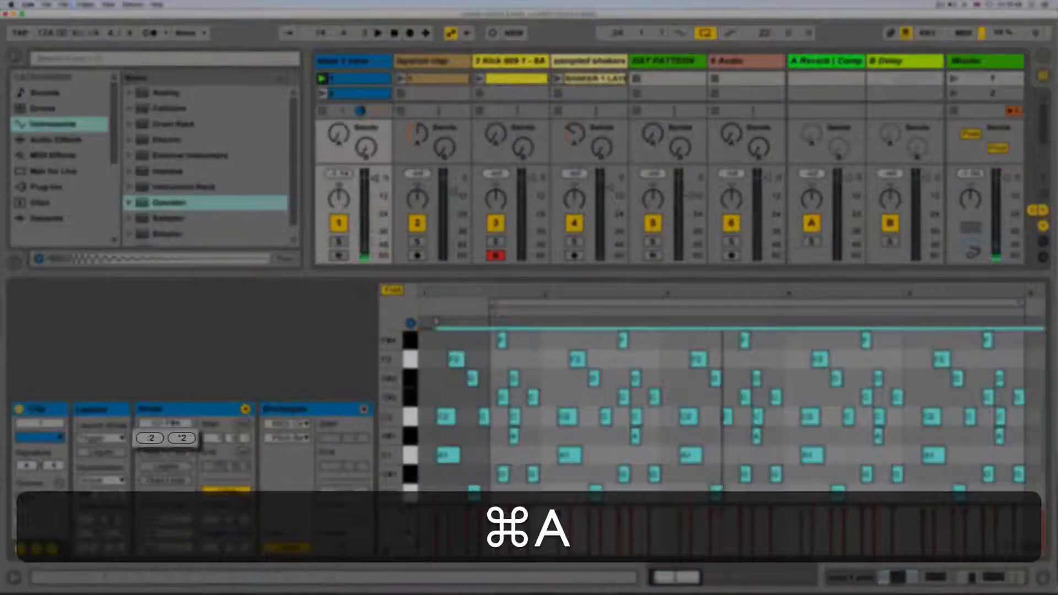
left_click(156, 438)
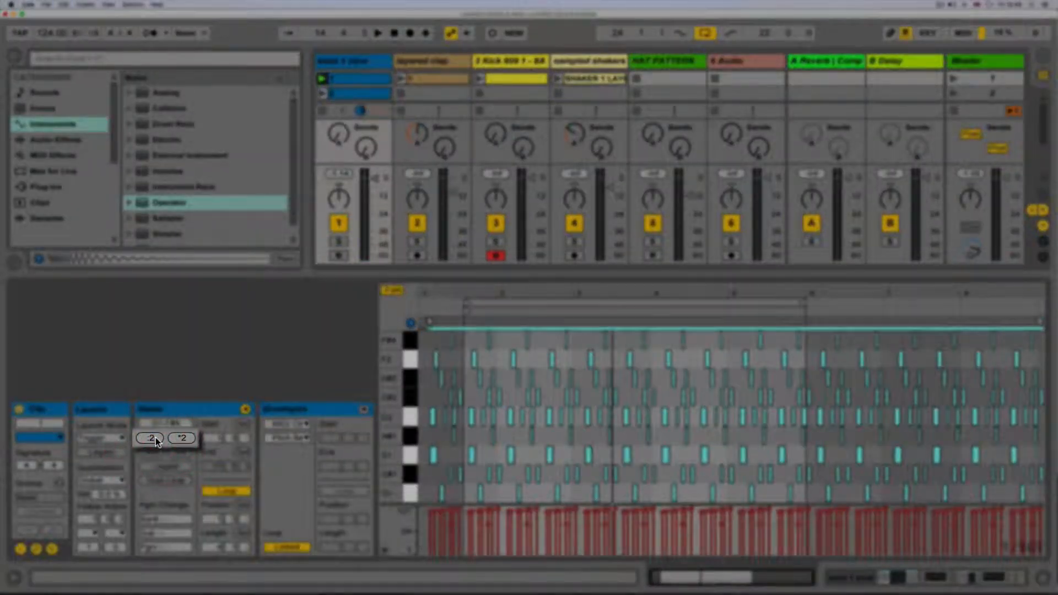
left_click(155, 439)
left_click(155, 439)
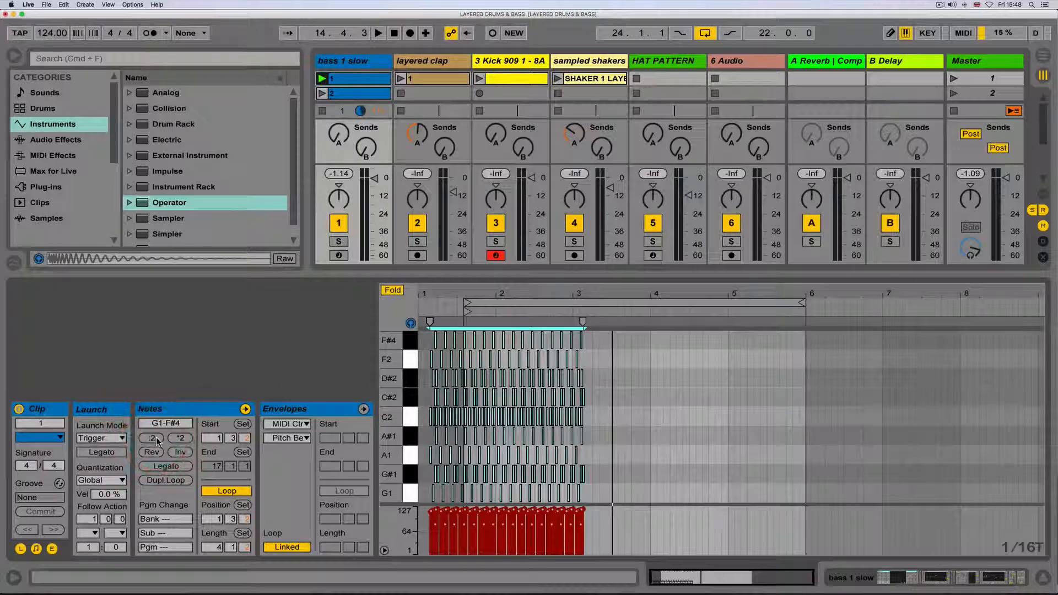
left_click(179, 439)
left_click(179, 439)
left_click(179, 439)
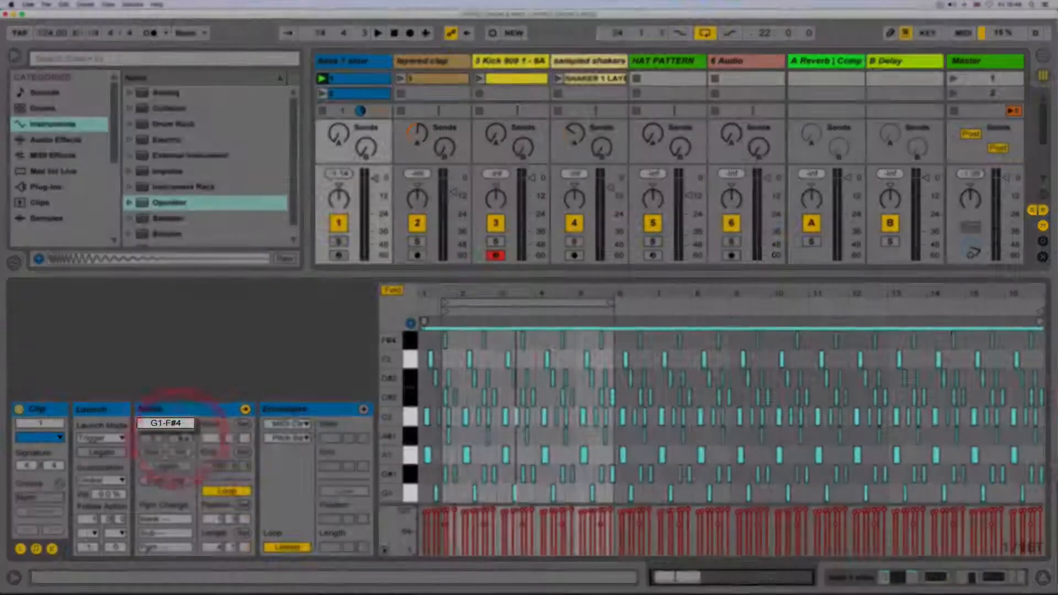
left_click(450, 364)
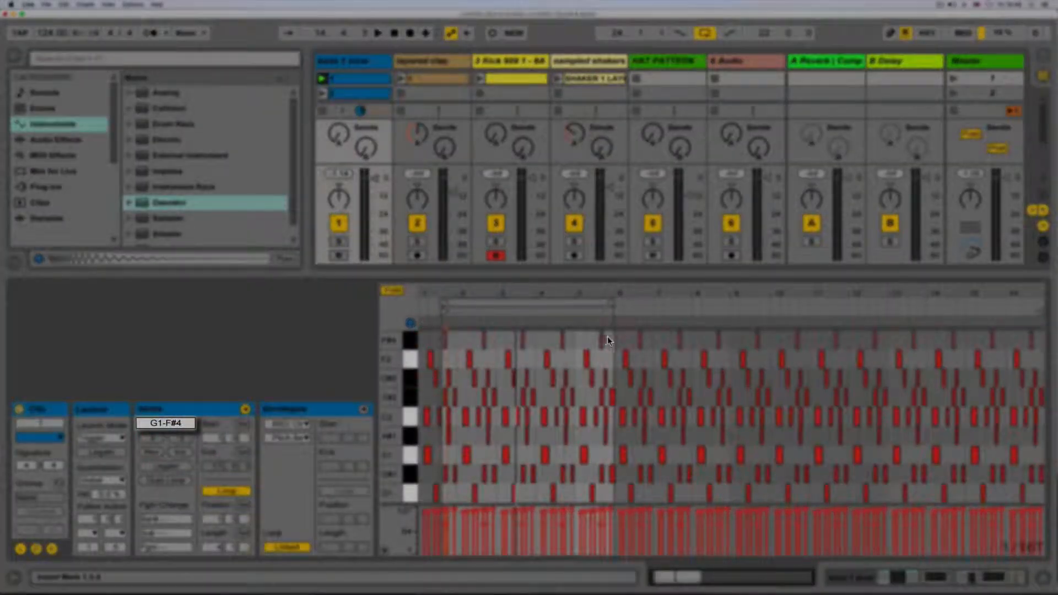
Select the looped notes in the C#2 to F#4 rows, halve their timing twice, and clear the selection.
left_click_drag(608, 340, 444, 409)
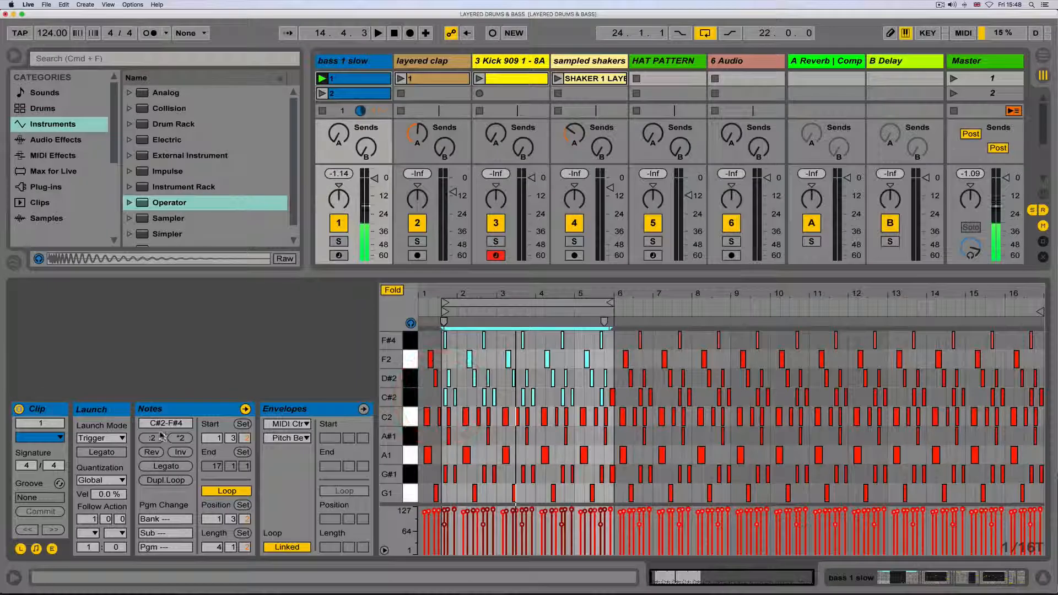
left_click(152, 438)
left_click(152, 438)
left_click(550, 358)
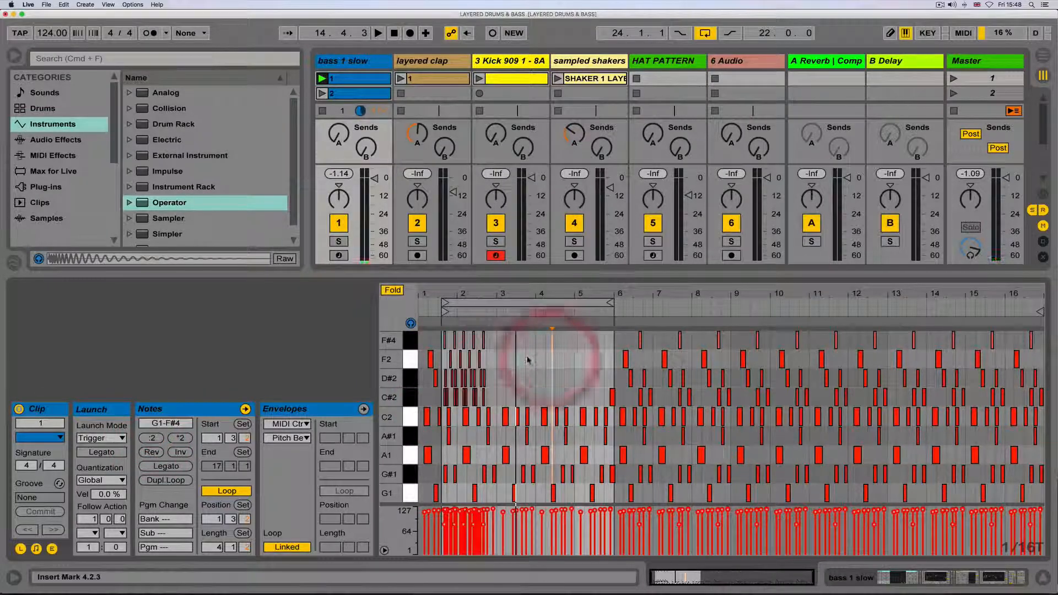
key("super+a")
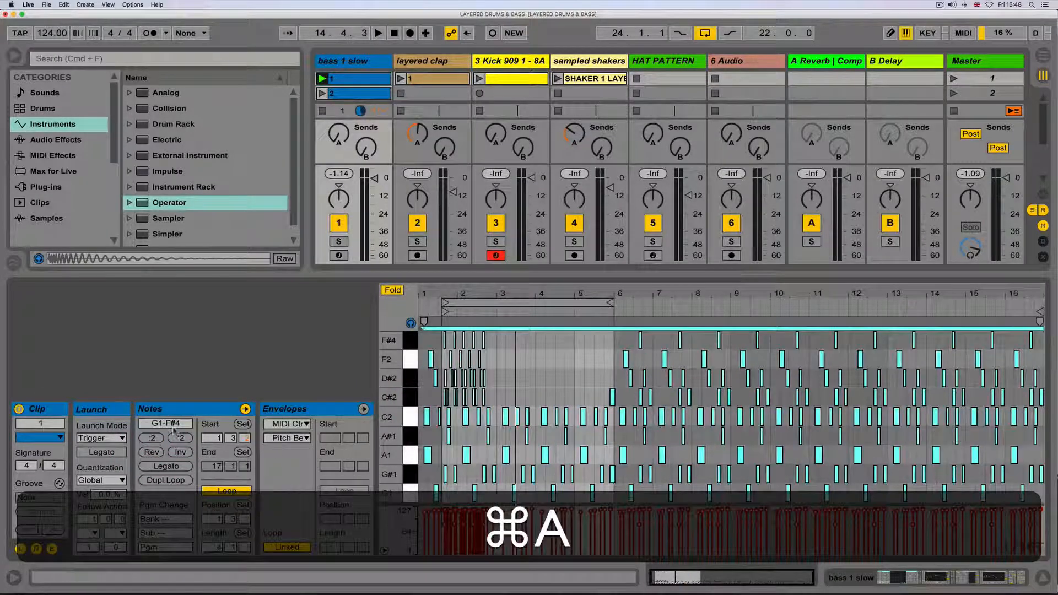
left_click(174, 425)
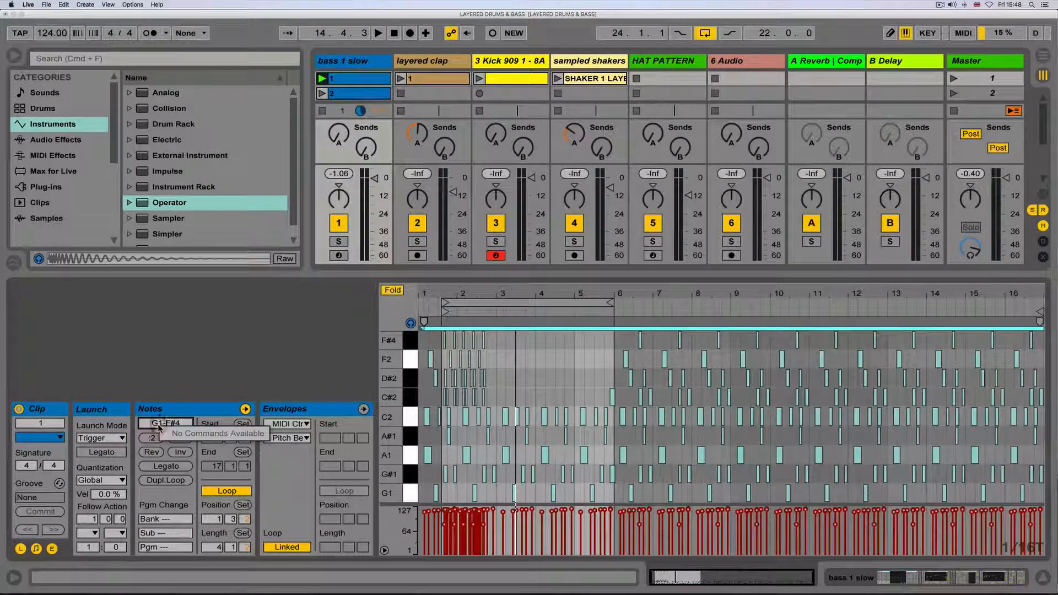
left_click(159, 424)
left_click(543, 390)
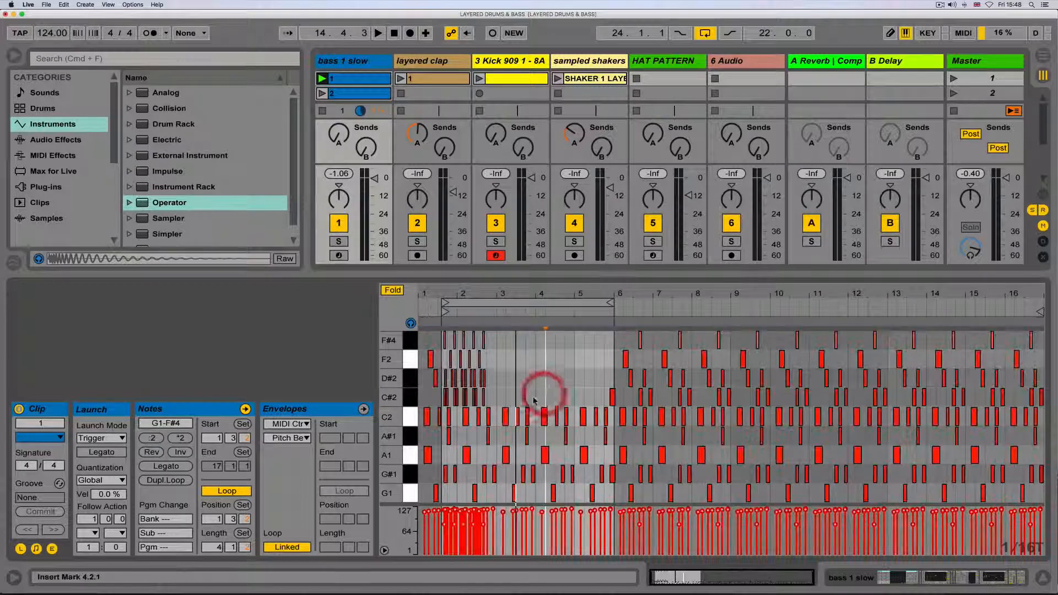
Transpose all notes down by 5 semitones with the note rows unfolded, and fold the rows again.
left_click(397, 292)
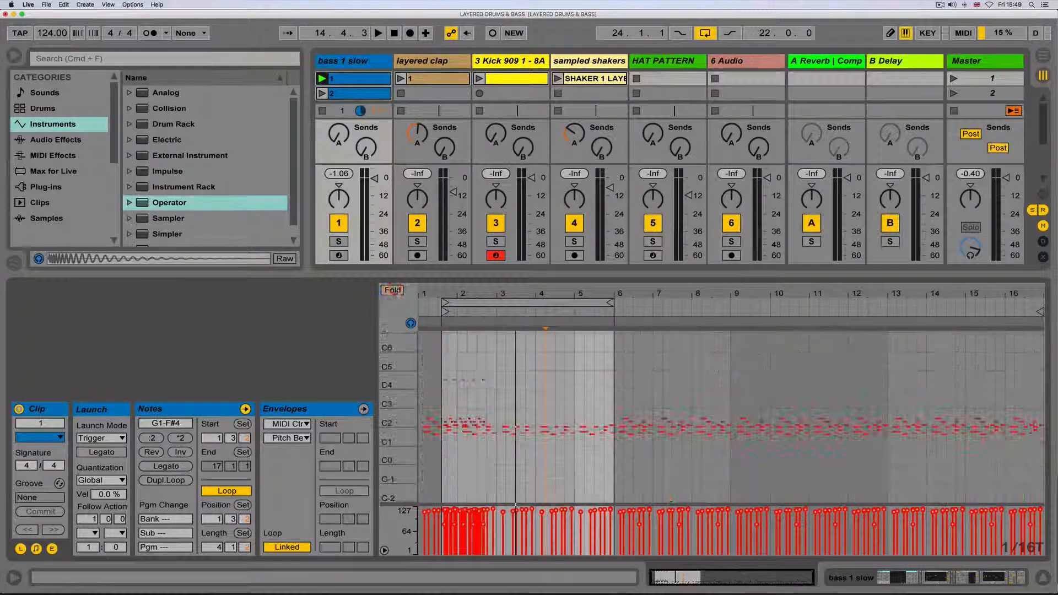
key("super+a")
left_click_drag(162, 426, 160, 453)
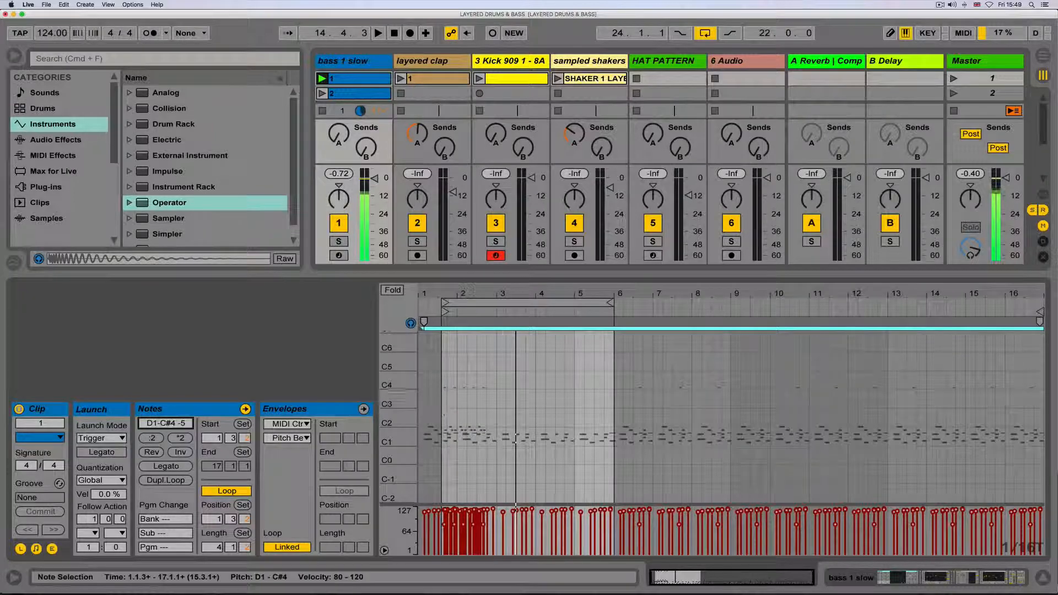
left_click(401, 293)
left_click(528, 359)
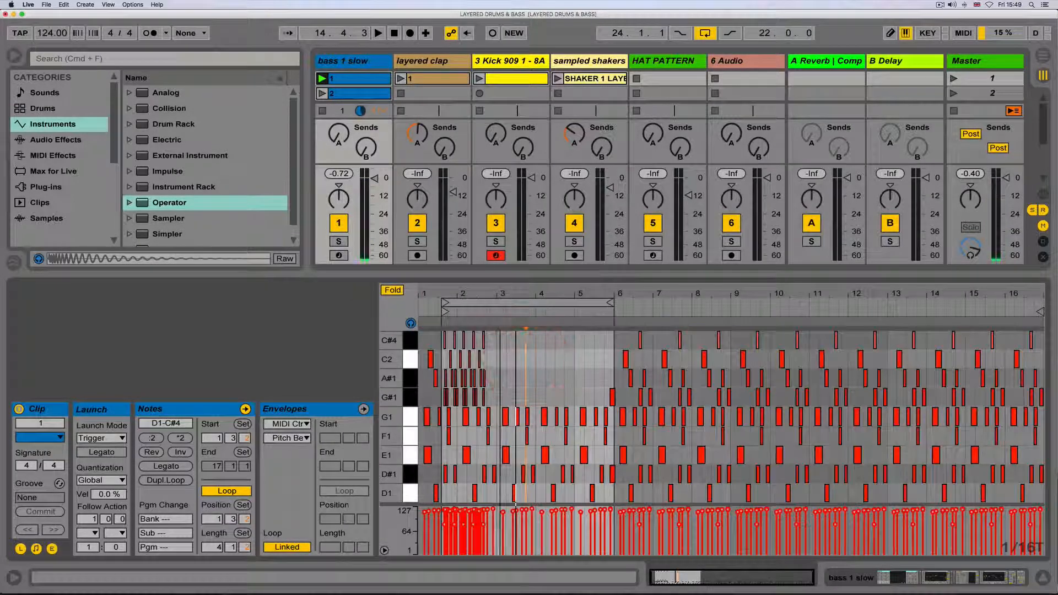
Select the D1 to G1 notes from bar 3 to the start of bar 4 and apply Legato to them.
mouse_move(500, 294)
left_mouse_down()
mouse_move(843, 499)
mouse_move(731, 505)
left_mouse_up()
left_click(541, 355)
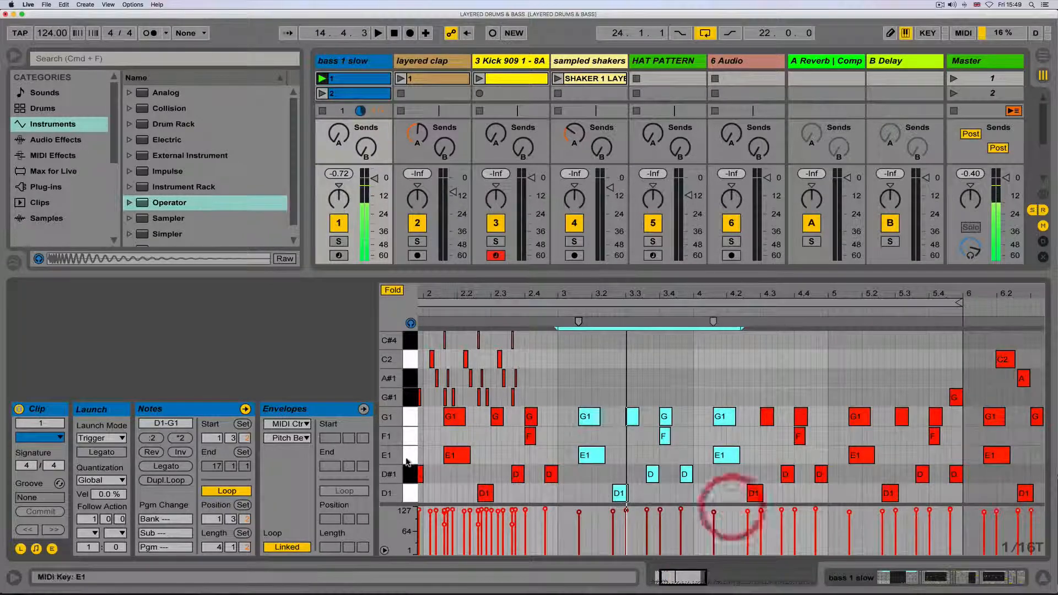
left_click(149, 468)
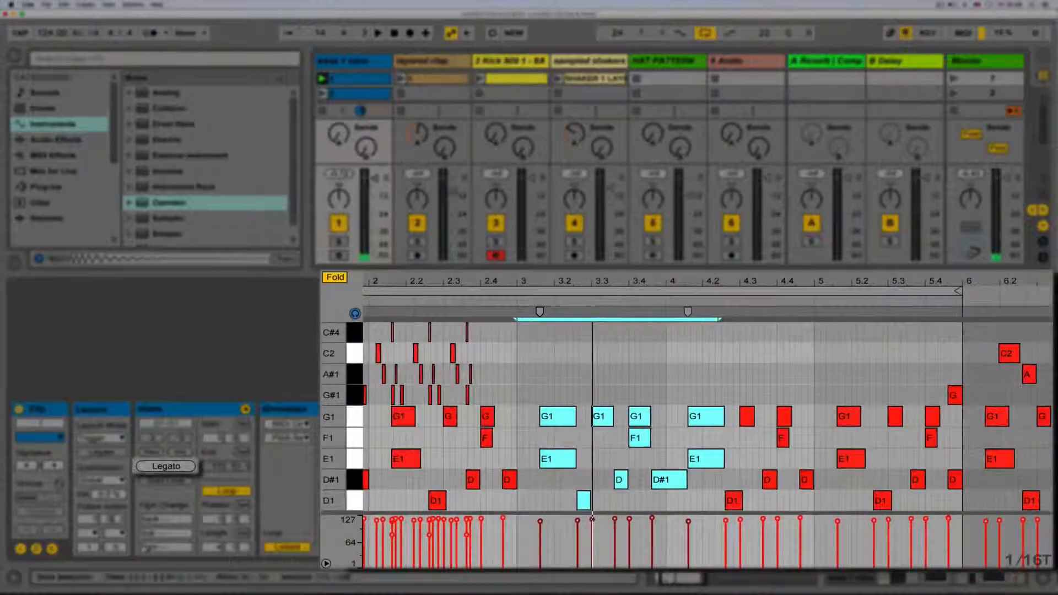
left_click(572, 344)
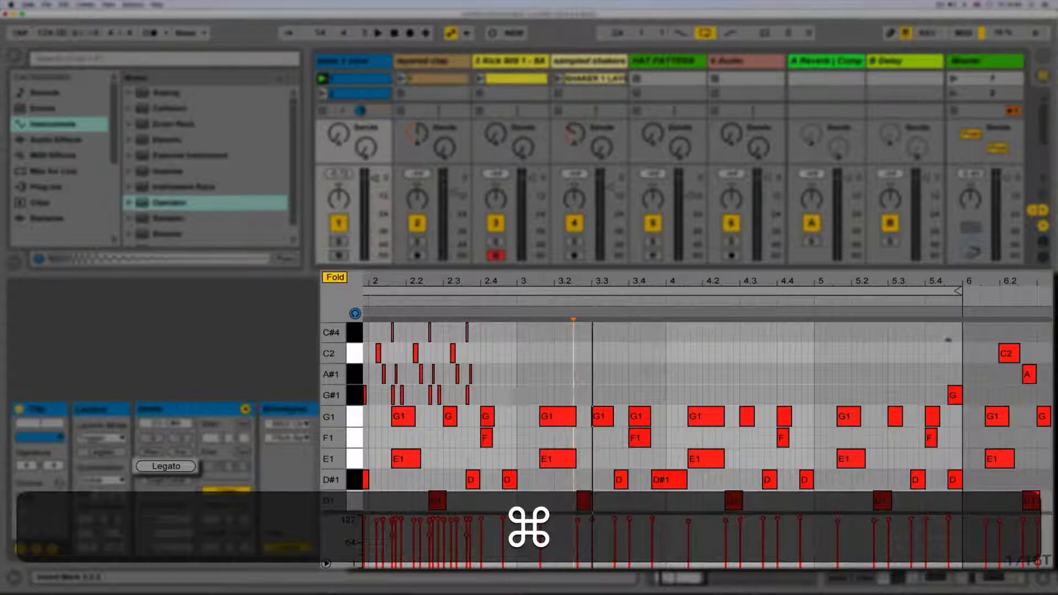
Apply Legato to all notes between bars 2 and 6 and clear the selection.
key("super+a")
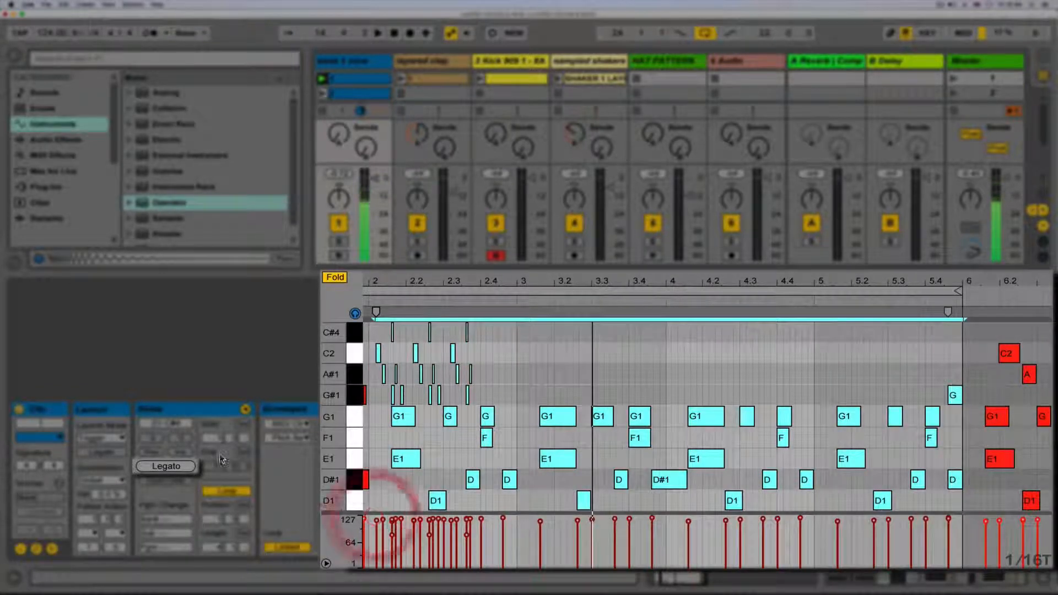
left_click(167, 469)
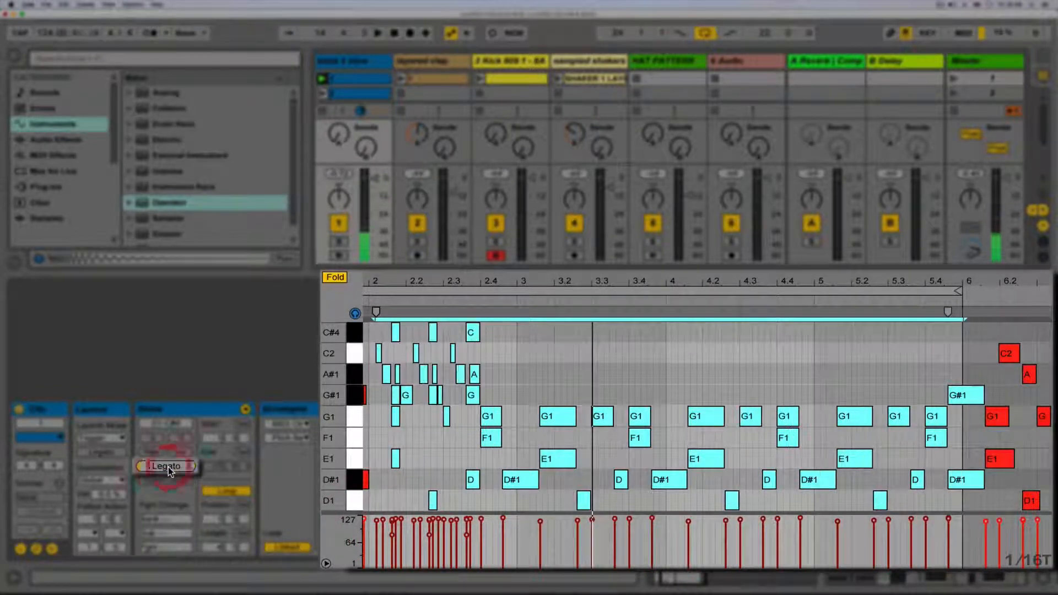
left_click(596, 380)
Delete the notes between about 3.2 and the start of bar 5.
left_click_drag(538, 389, 822, 513)
key("BackSpace")
left_click(616, 437)
Select all notes in the clip, apply Legato to fill the gap, and clear the selection.
key("super+a")
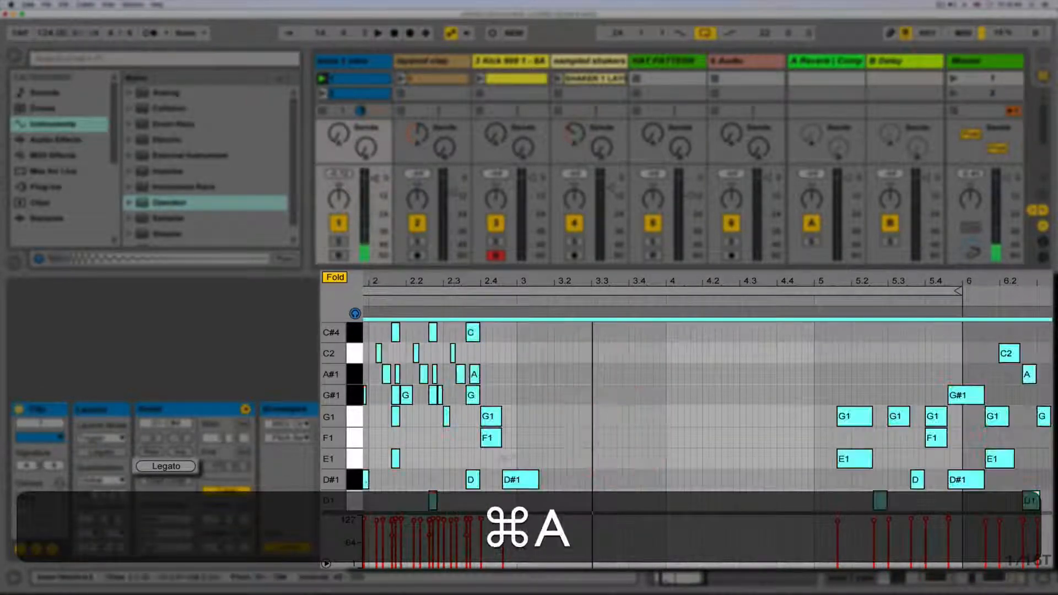
left_click(166, 467)
left_click(634, 431)
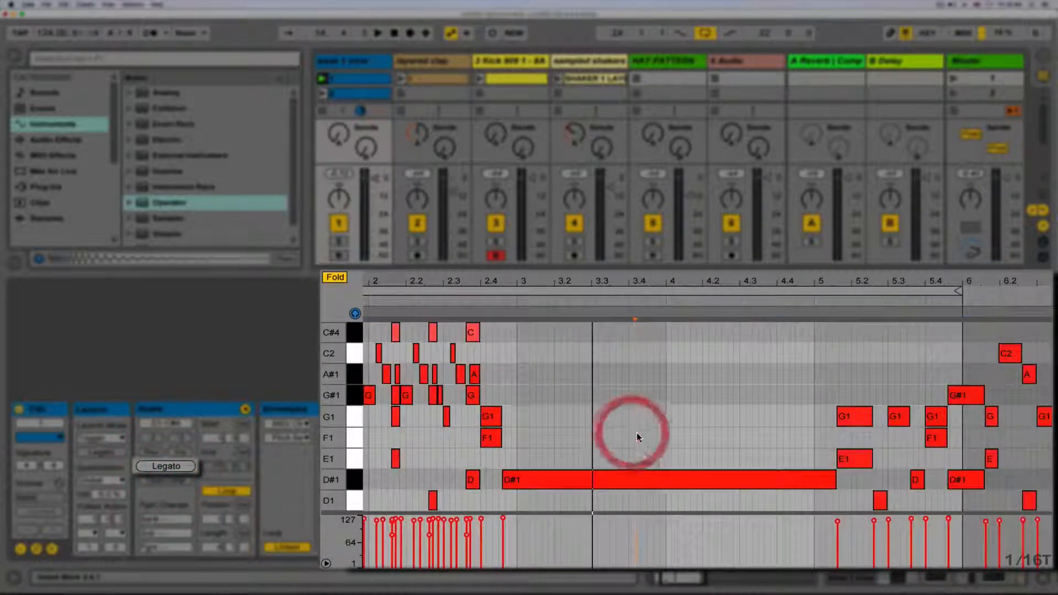